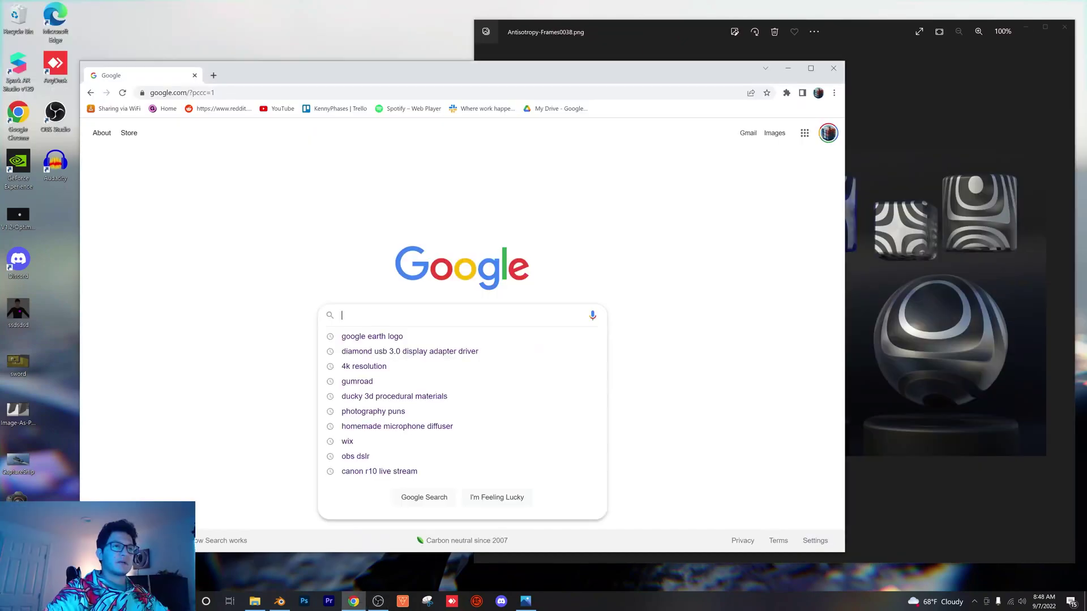
- Examine the finished striped spheres and cubes, including the shader node group behind the orange and yellow sphere
left_click(385, 347)
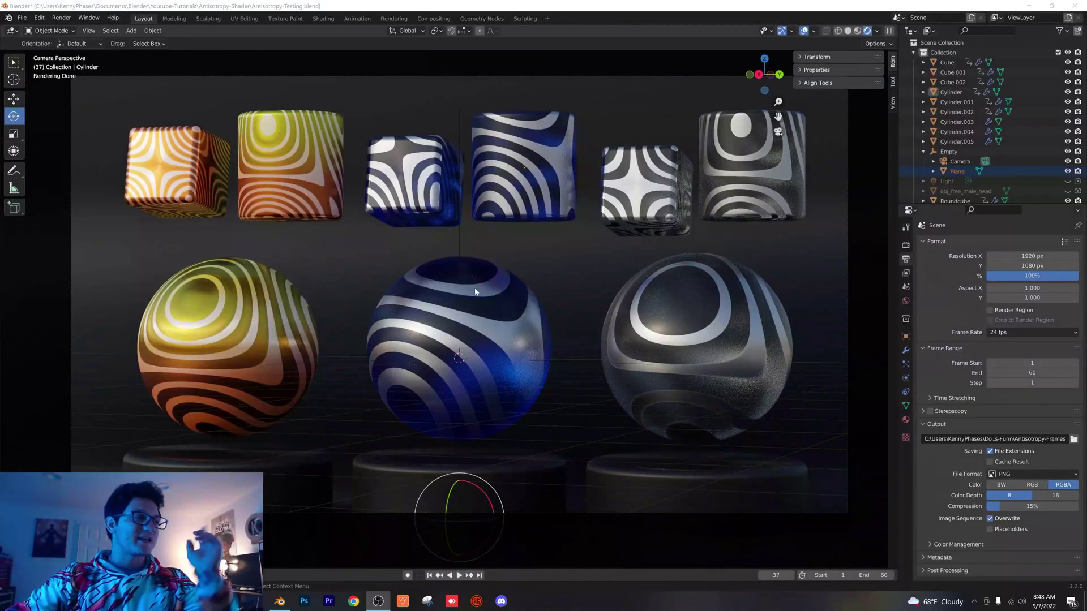
scroll(512, 325, "up", 1)
middle_click_drag(433, 332, 451, 338)
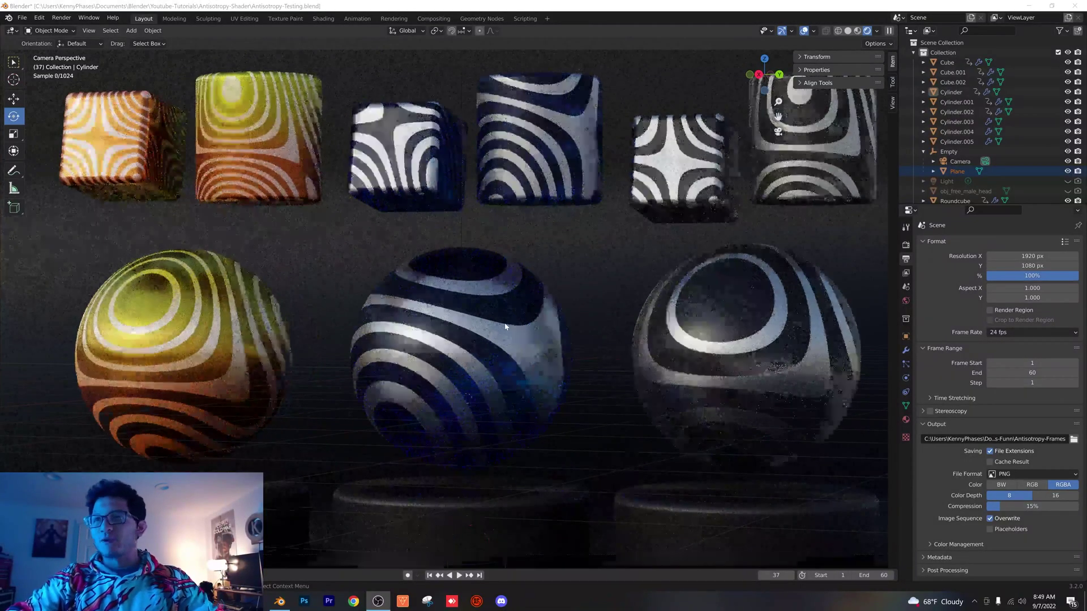
scroll(451, 337, "up", 3)
middle_click_drag(521, 334, 396, 328)
scroll(349, 338, "down", 5)
scroll(396, 328, "up", 8)
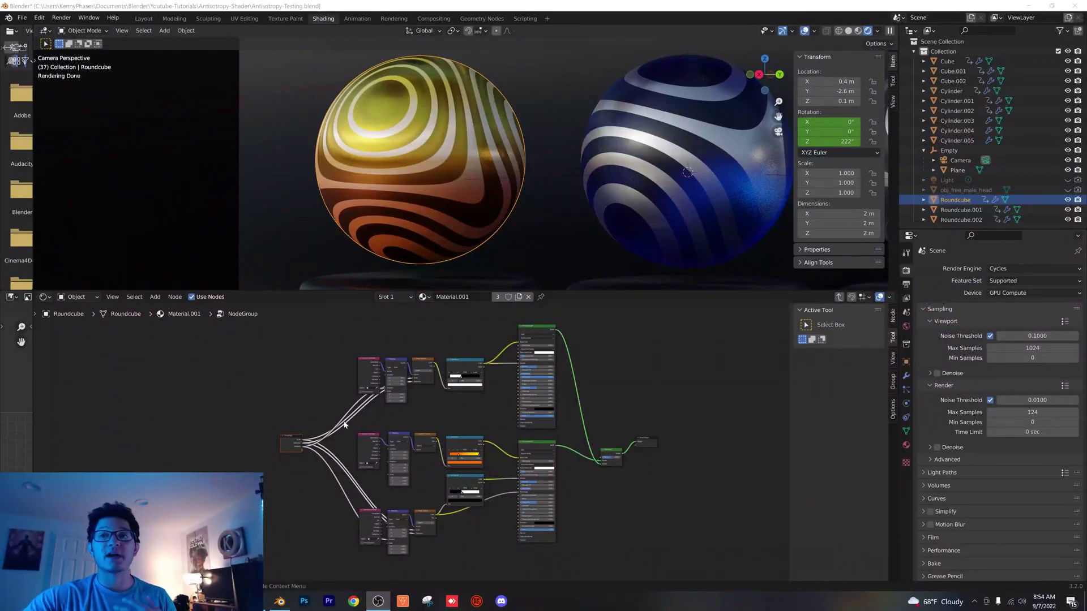
scroll(315, 446, "up", 3)
middle_click_drag(314, 446, 456, 440)
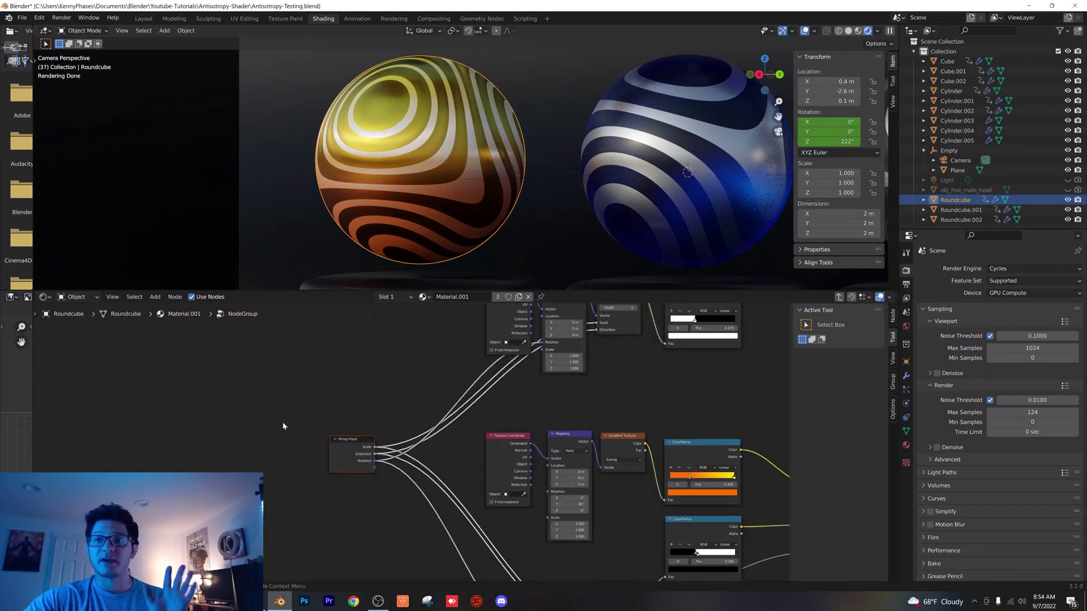
scroll(391, 454, "up", 2)
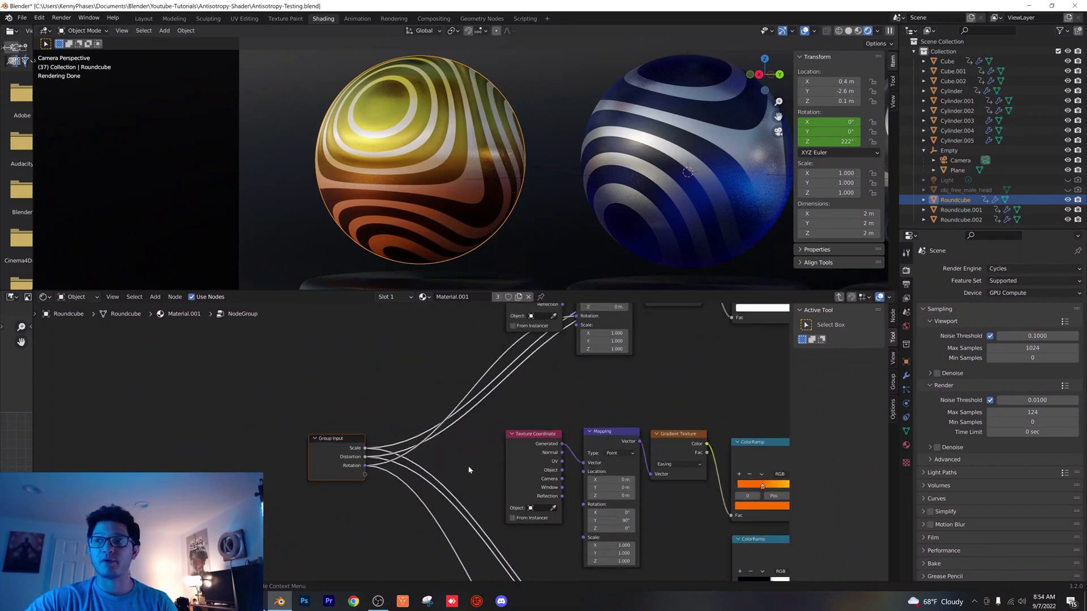
scroll(474, 467, "down", 5)
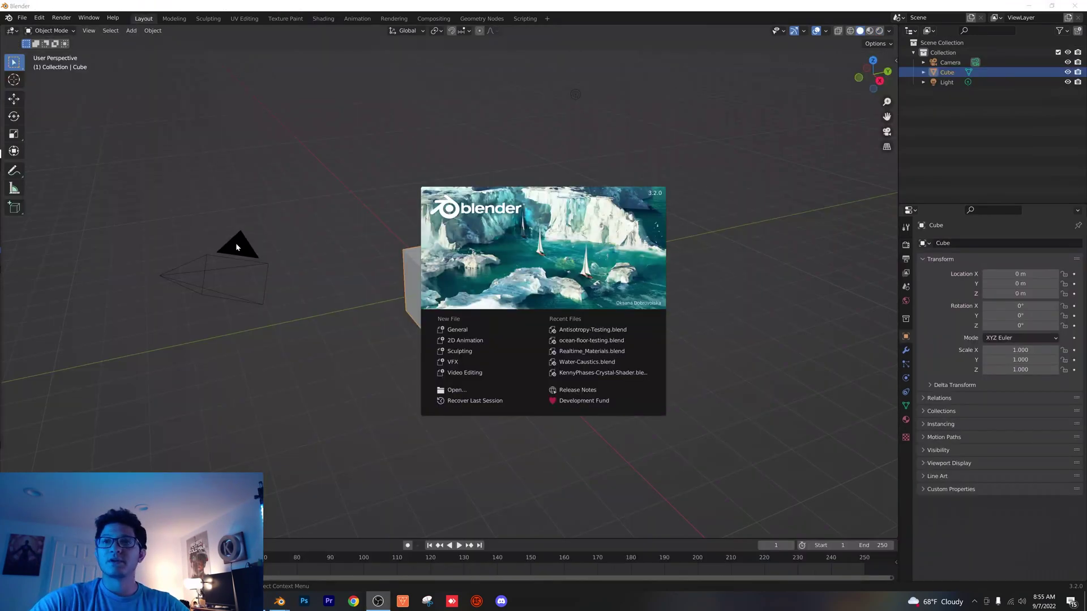
- Dismiss the splash screen of the new file and delete the default cube and light
left_click(235, 243)
left_click(487, 268)
key("Delete")
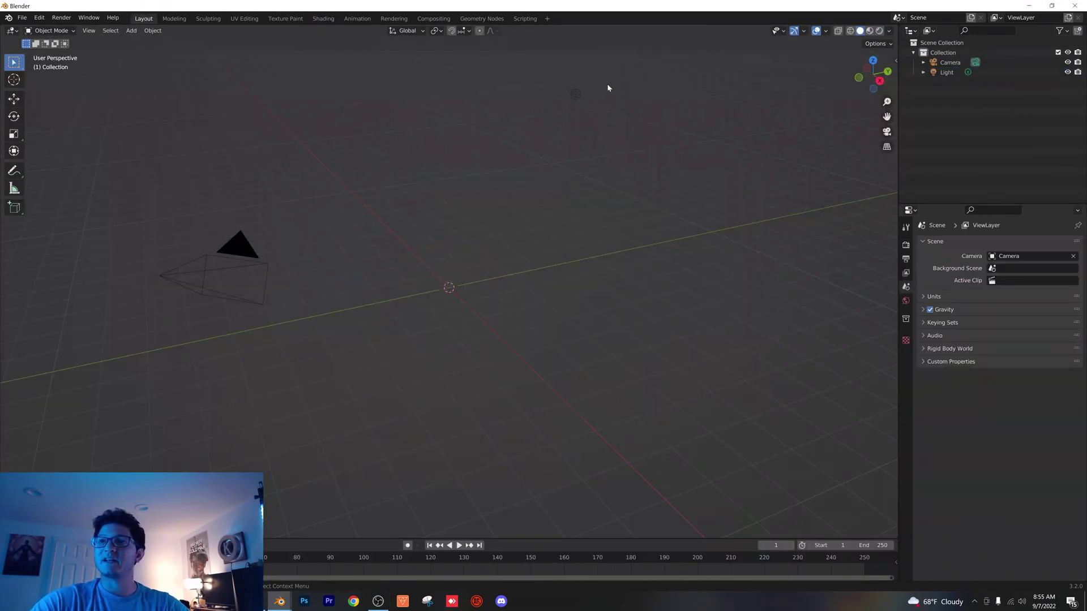
left_click(575, 94)
key("Delete")
- Set the render engine to Cycles with GPU Compute as the device
left_click(906, 245)
left_click(1030, 243)
left_click(1019, 279)
left_click(1013, 267)
left_click(1013, 294)
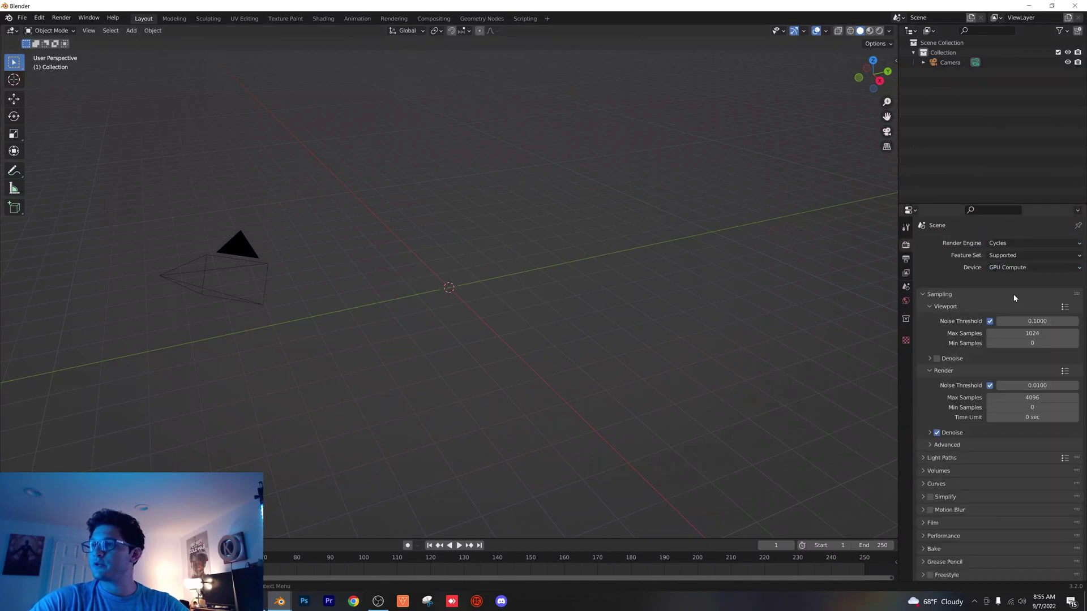
- Light the world with an environment texture using spaichingen_hill_4k.hdr from the HDRIs folder, and switch the viewport to rendered shading
left_click(905, 301)
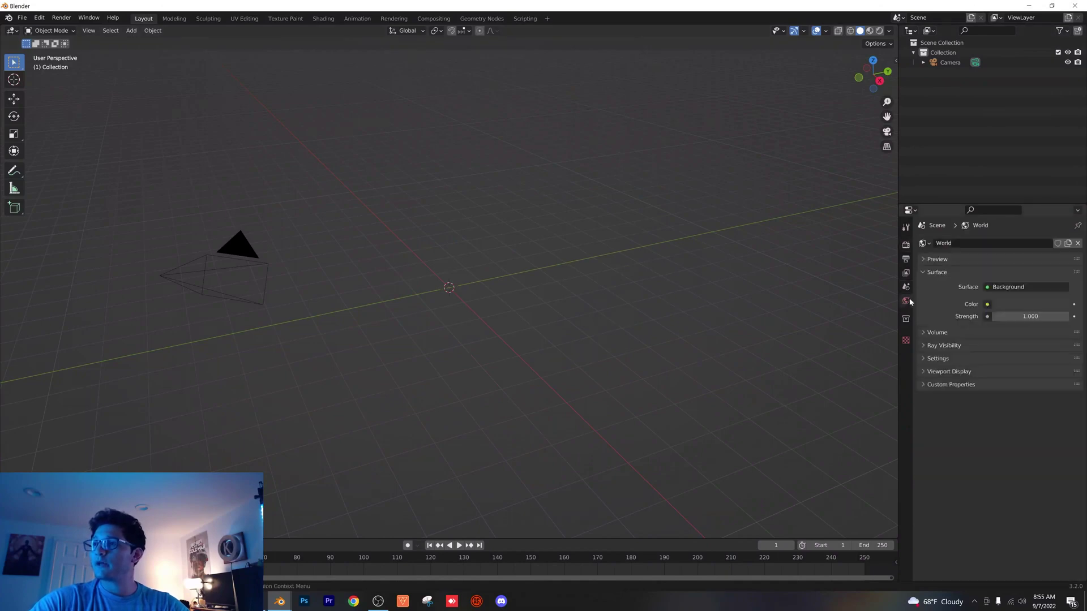
left_click(985, 305)
left_click(792, 347)
left_click(1025, 317)
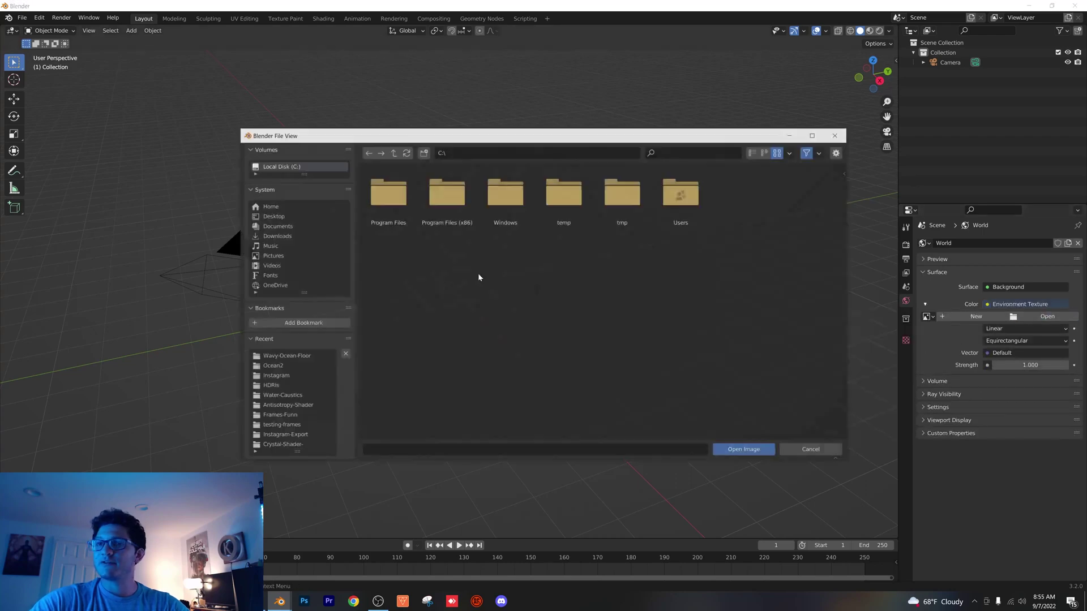
left_click(283, 387)
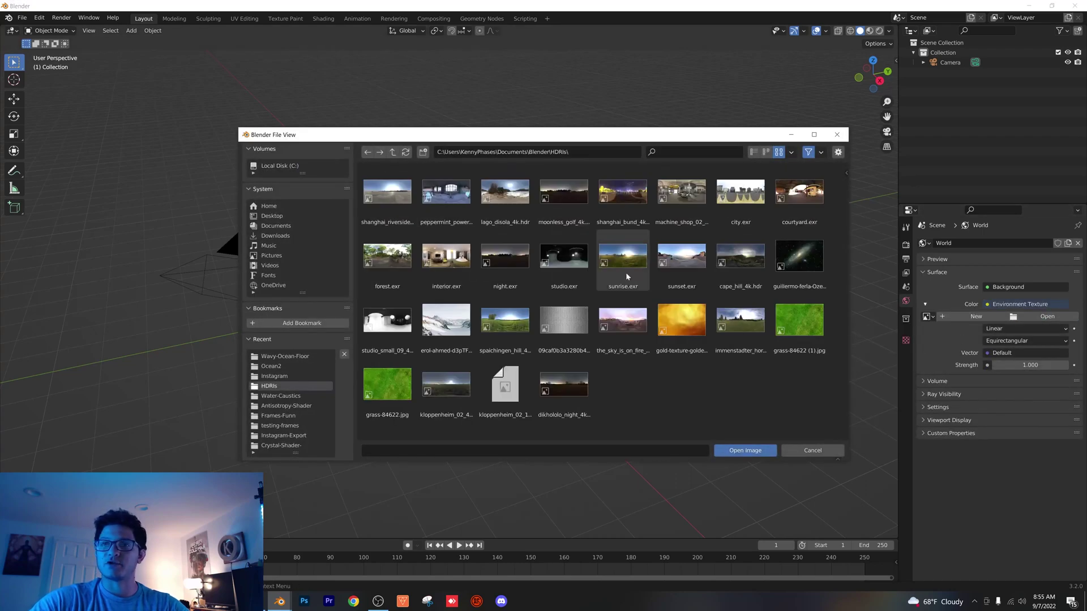
double_click(509, 326)
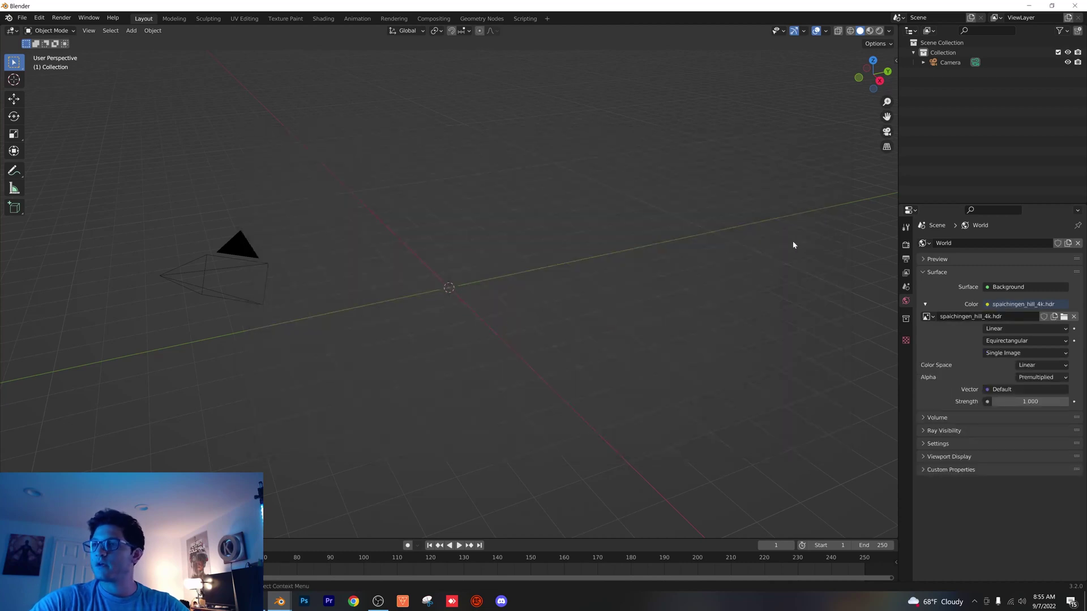
left_click(879, 30)
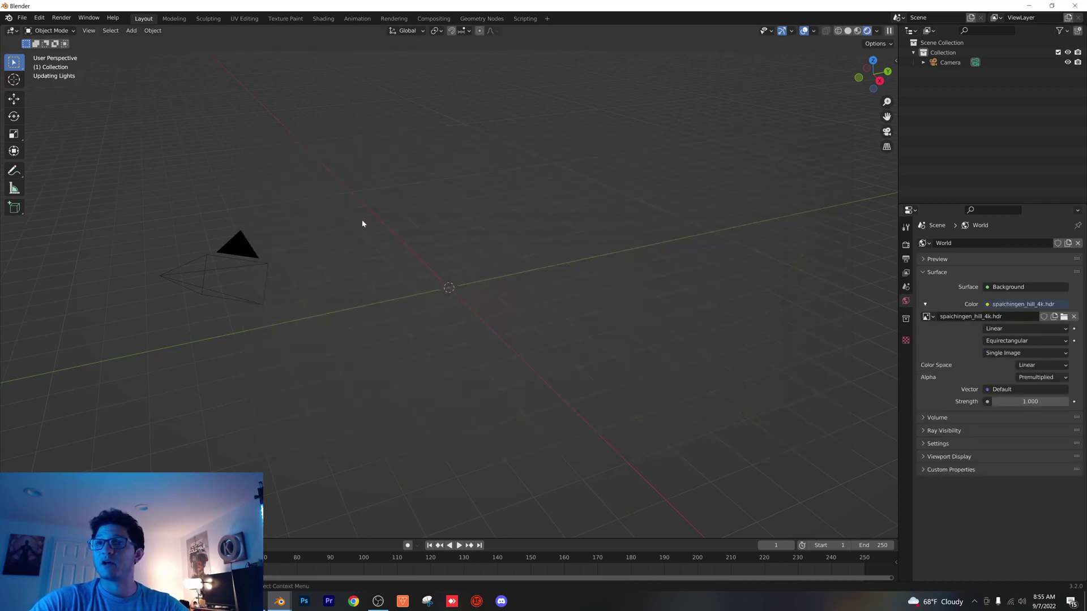
- Add a plane mesh at the origin and scale it up into a large ground surface
mouse_move(393, 232)
middle_mouse_down()
mouse_move(356, 205)
mouse_move(409, 188)
mouse_move(390, 255)
middle_mouse_up()
left_click(131, 31)
mouse_move(142, 42)
left_click(224, 43)
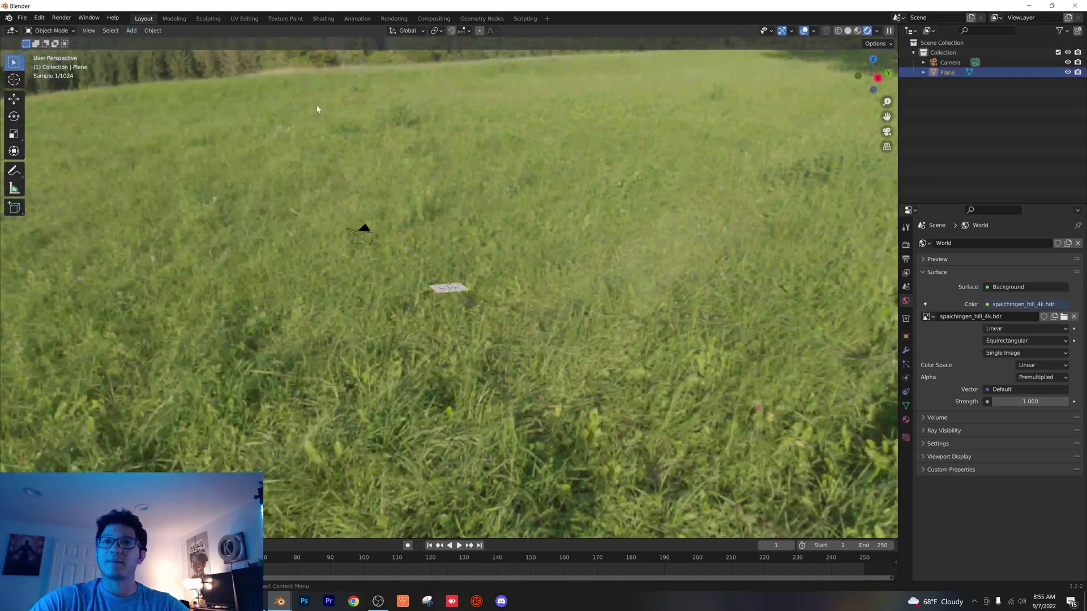
key("s")
left_click(605, 275)
scroll(605, 275, "down", 5)
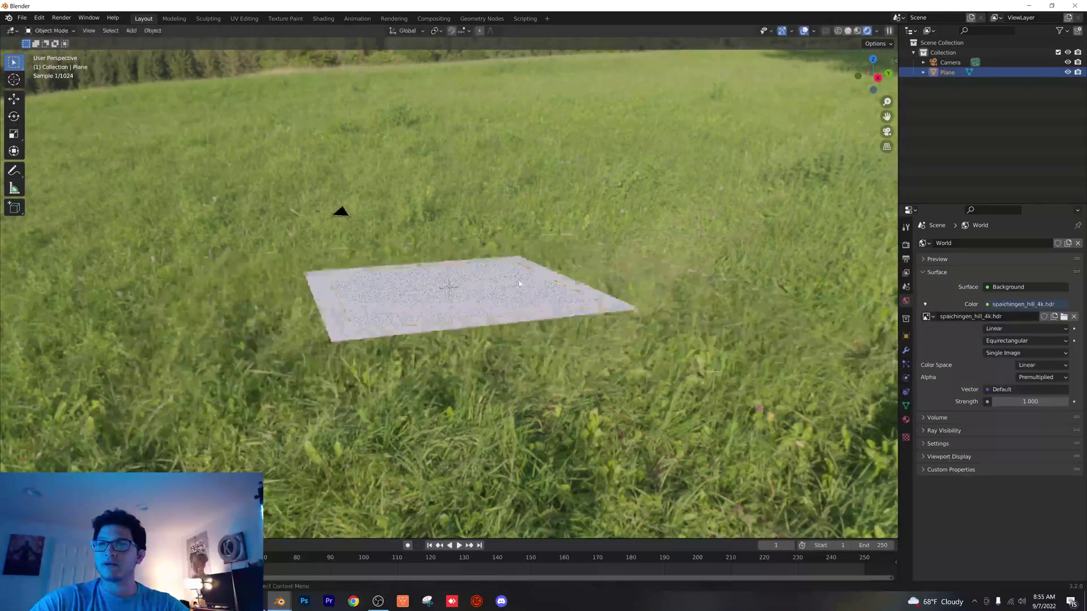
- Add a round cube with radius 1.00 and 30 arc divisions to form a smooth sphere
left_click(132, 31)
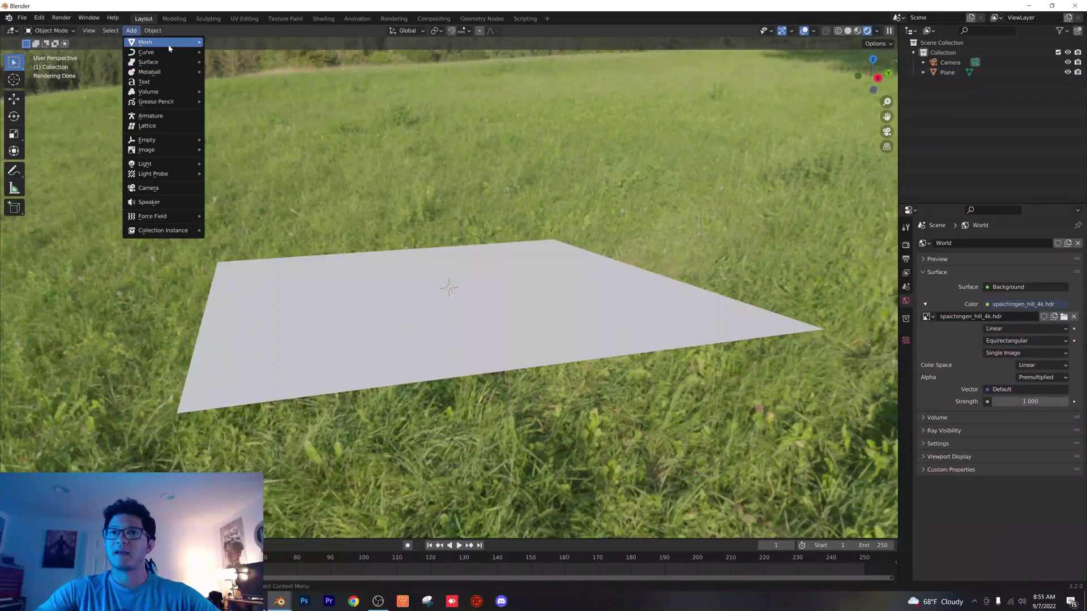
mouse_move(168, 44)
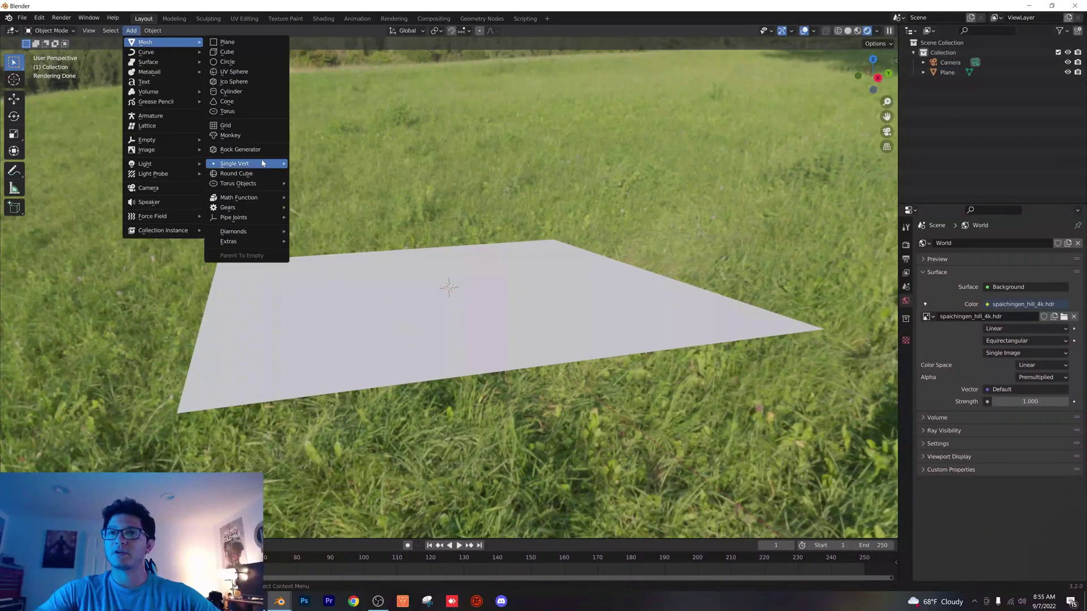
left_click(243, 173)
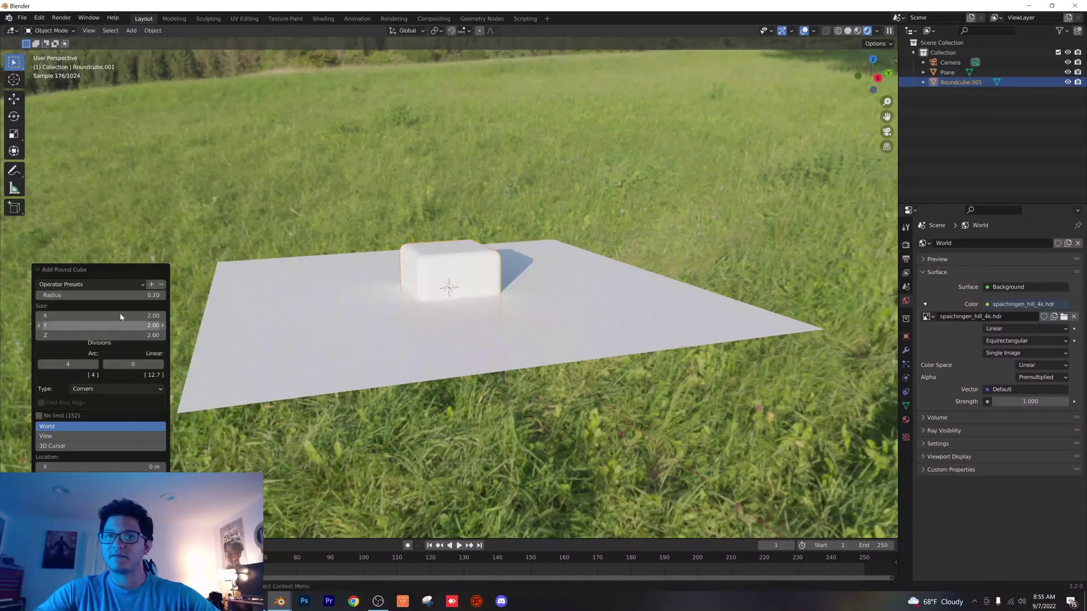
key("Return")
left_click(67, 364)
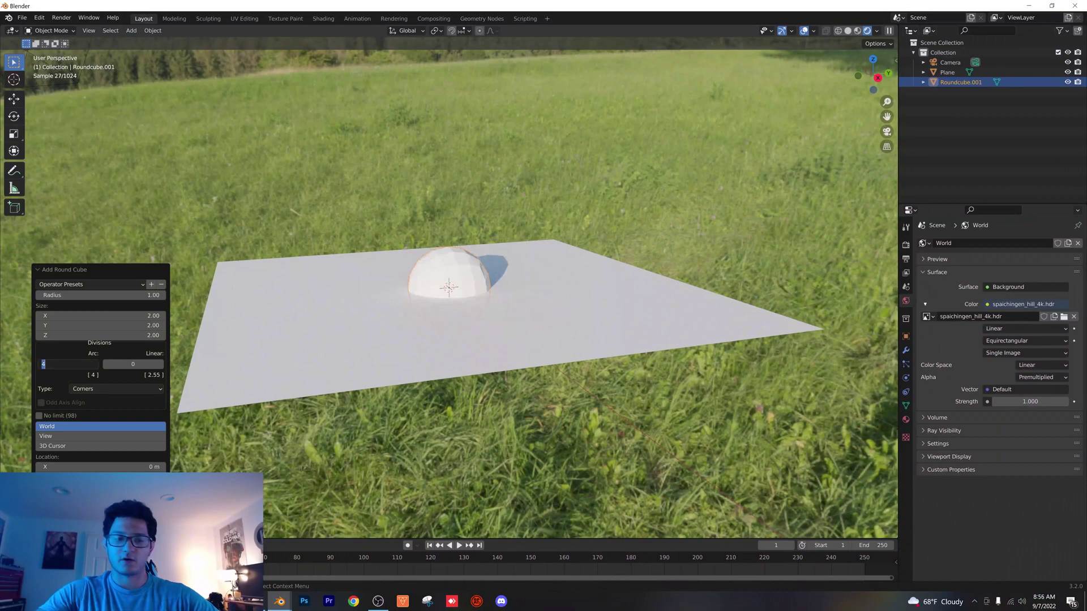
type("32")
key("Return")
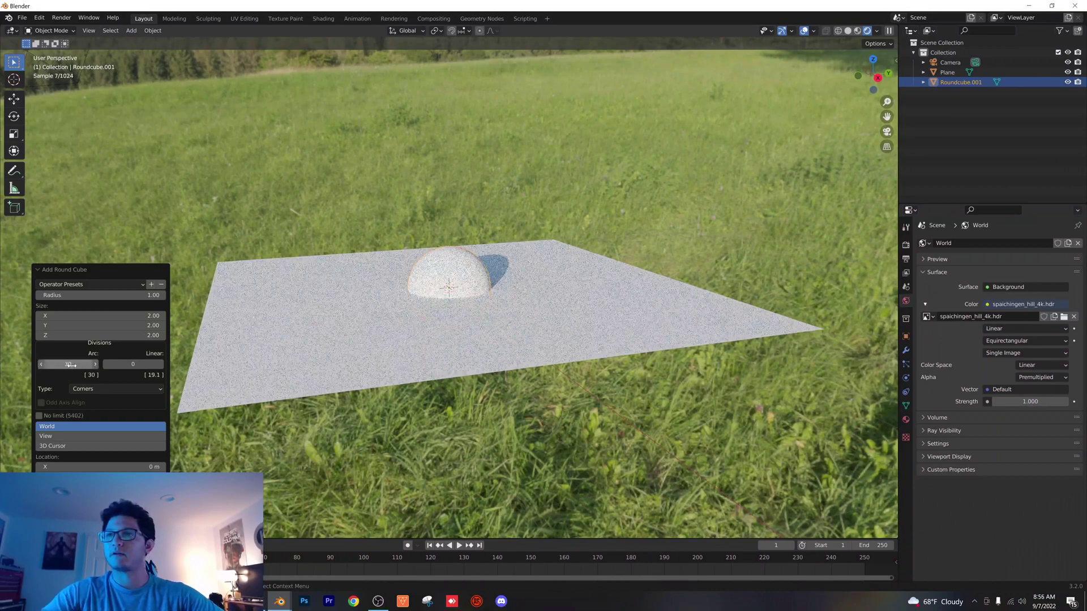
- Raise the sphere along the Z axis until it rests on top of the plane
left_click(607, 146)
left_click(468, 274)
key("g")
key("z")
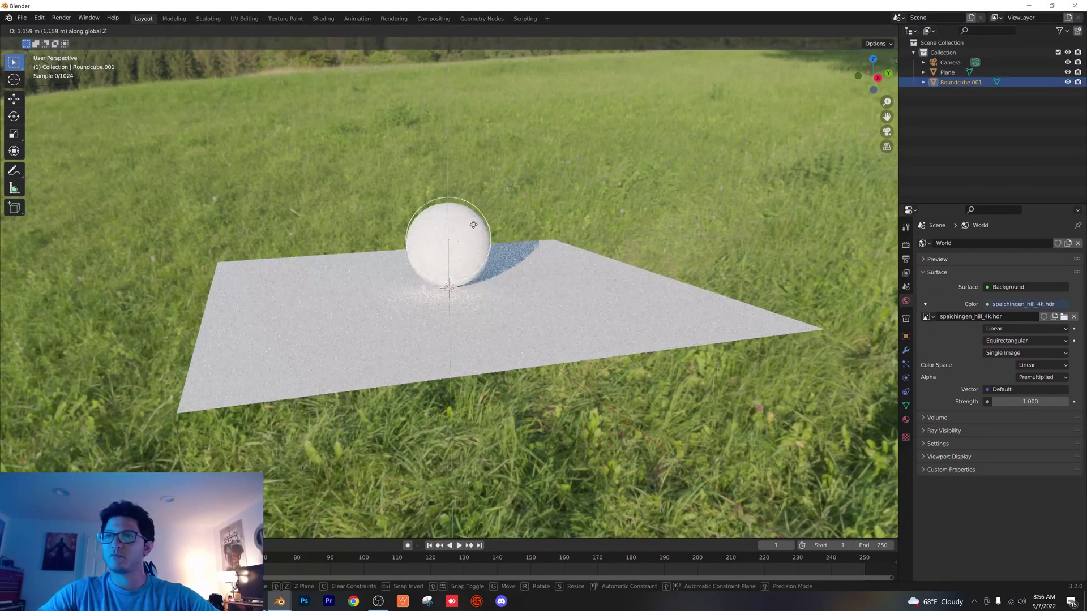
left_click(470, 232)
- From the camera view, scale the plane up to about 10.66 and set its Z rotation to 45°
key("KP_0")
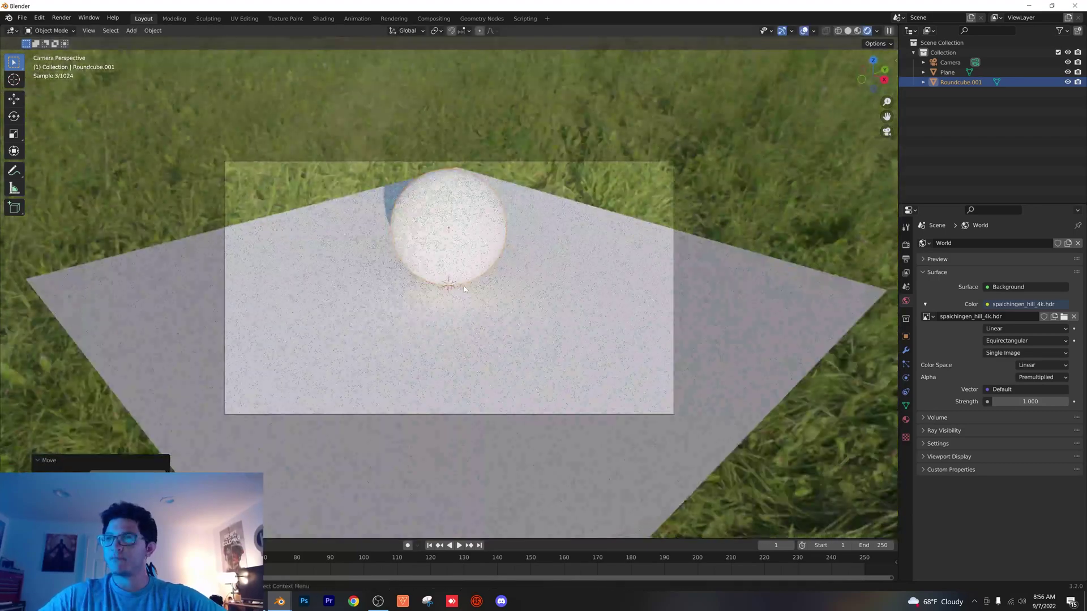
left_click(730, 328)
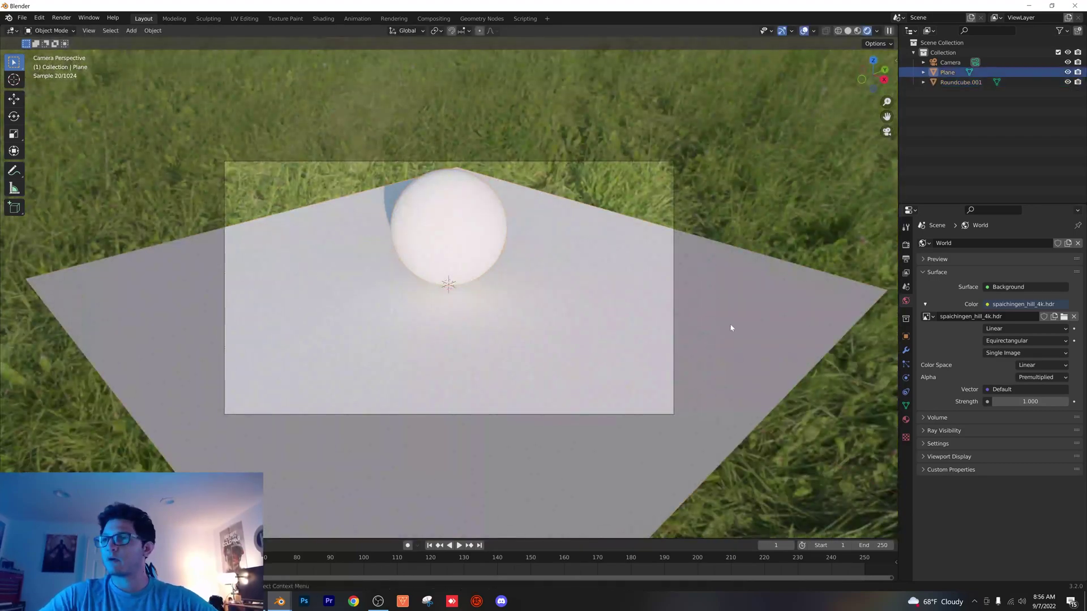
key("s")
left_click(742, 253)
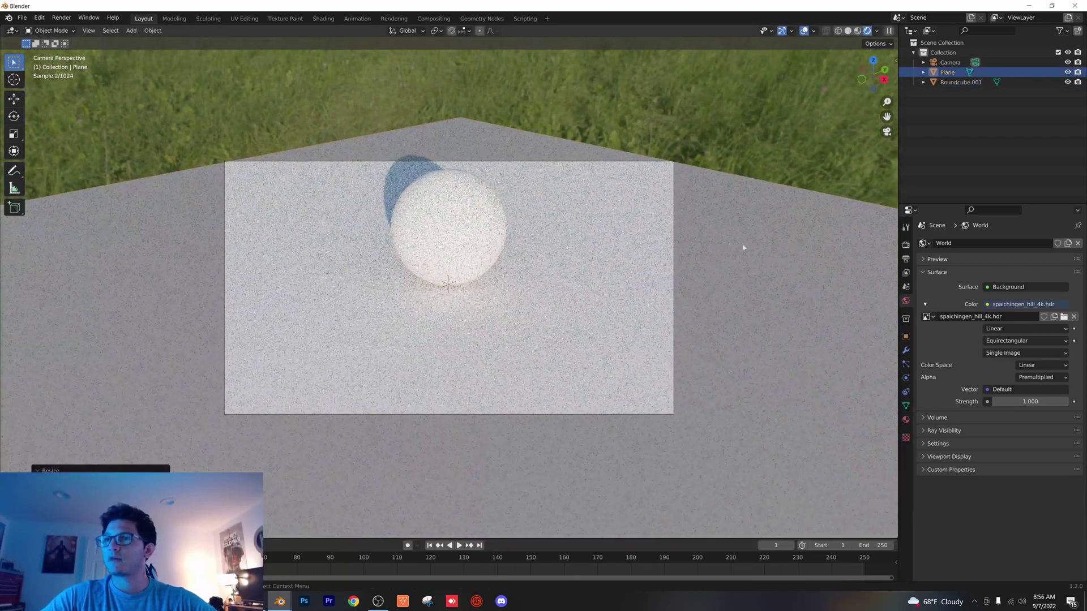
scroll(700, 269, "down", 1)
left_click(895, 61)
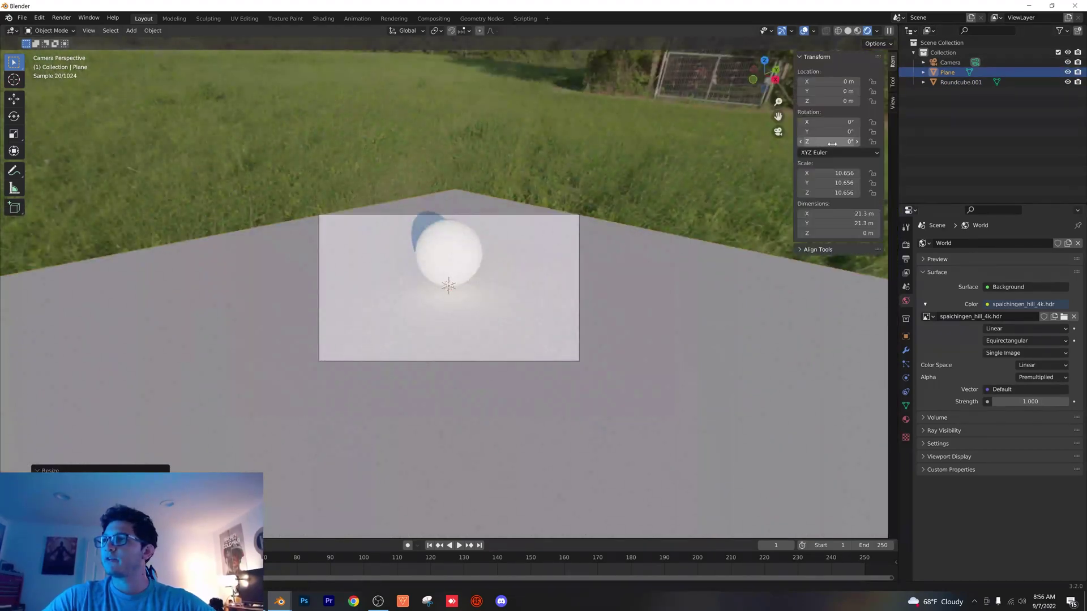
type("45")
key("Return")
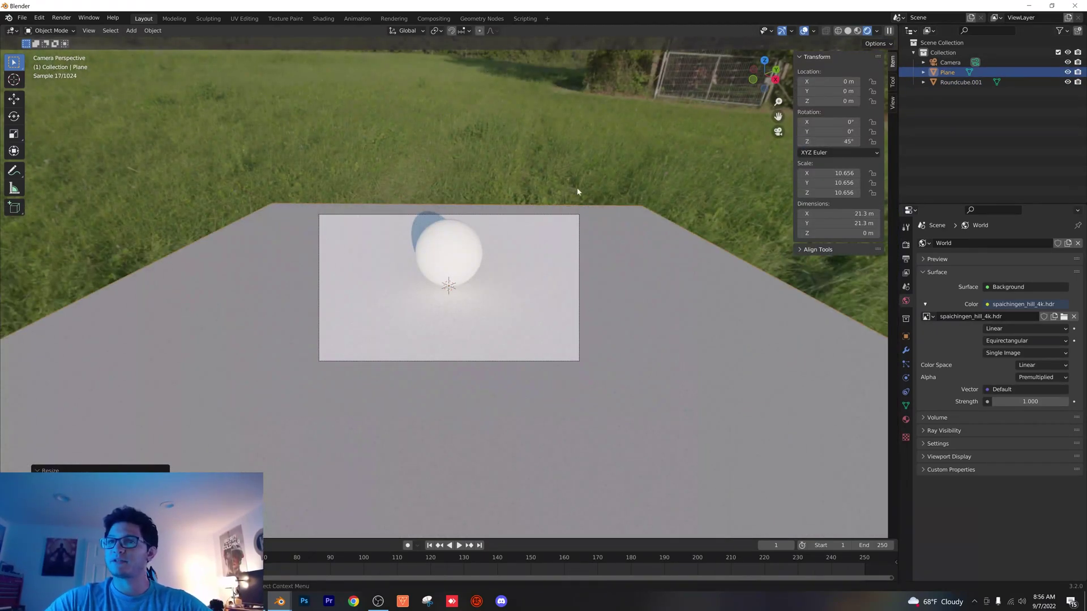
- In solid shading, extrude the plane's edge behind the sphere about 13.4 m up along Z as a backdrop wall
key("Tab")
middle_click_drag(474, 181, 830, 19)
left_click(847, 31)
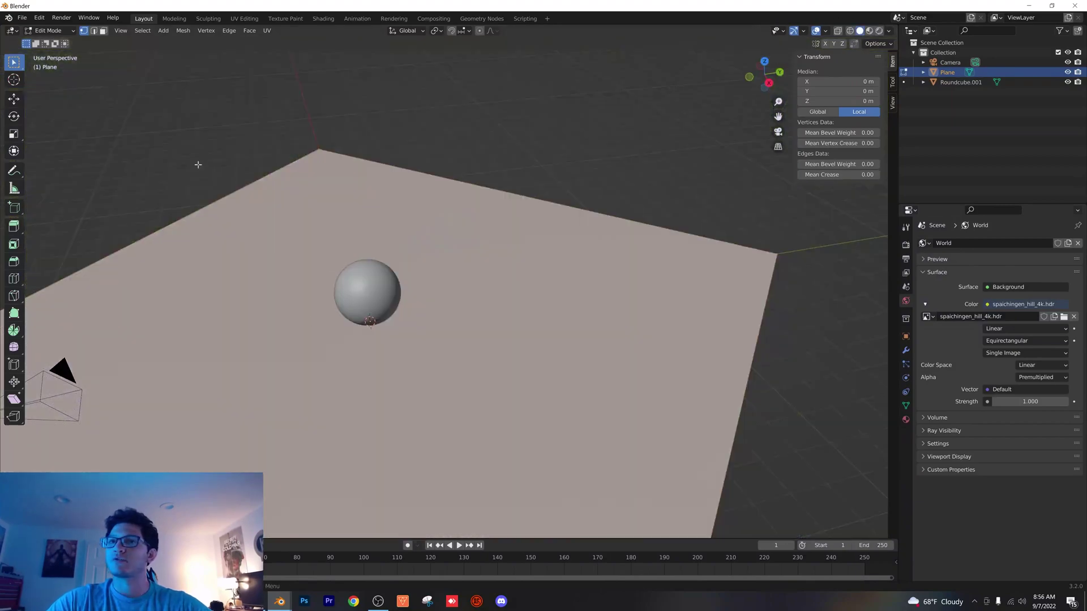
left_click(495, 198)
scroll(442, 184, "down", 5)
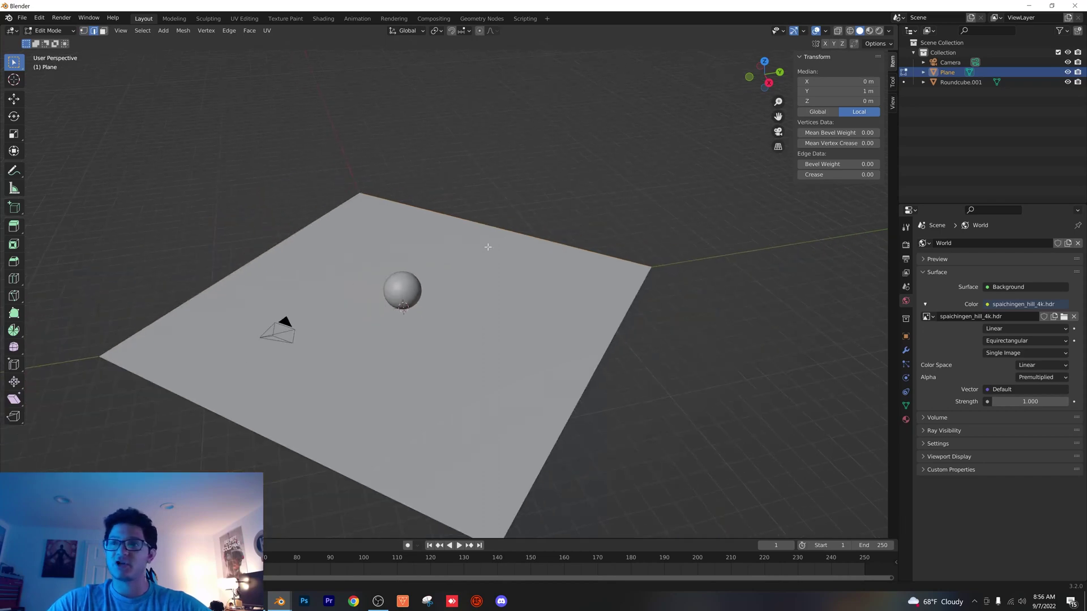
key("e")
key("z")
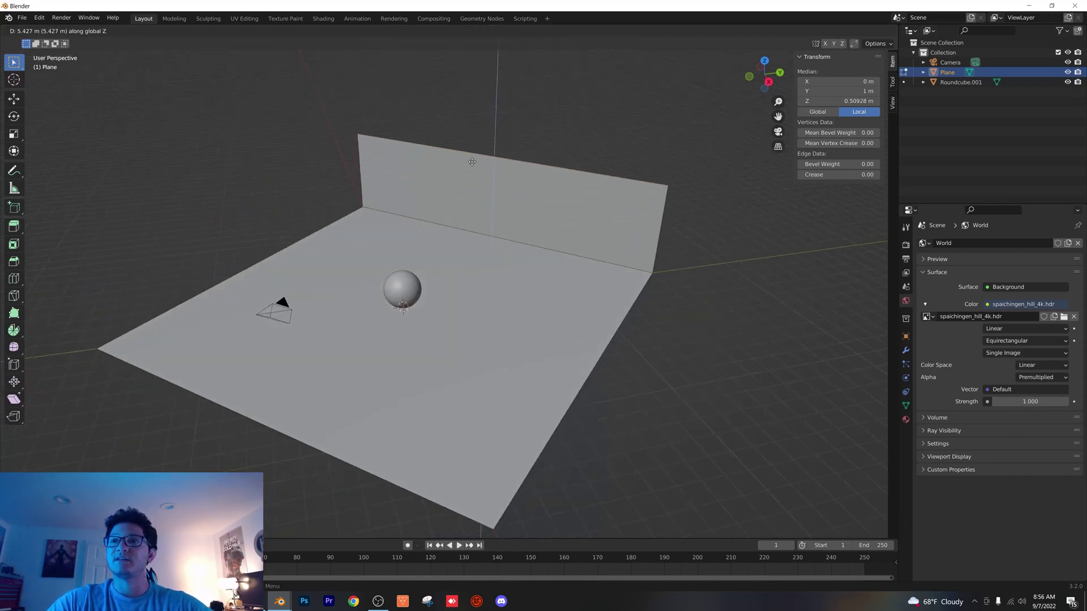
left_click(534, 524)
scroll(509, 322, "down", 3)
scroll(489, 311, "up", 6)
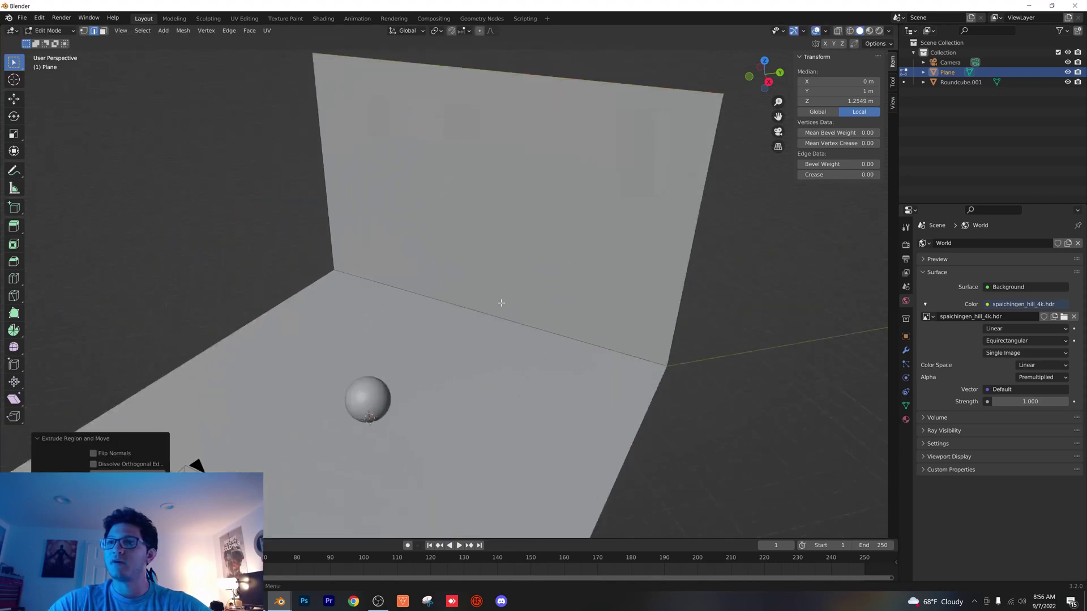
- Bevel the edge between floor and wall with a width of about 0.437 m and 30 segments
left_click(492, 318)
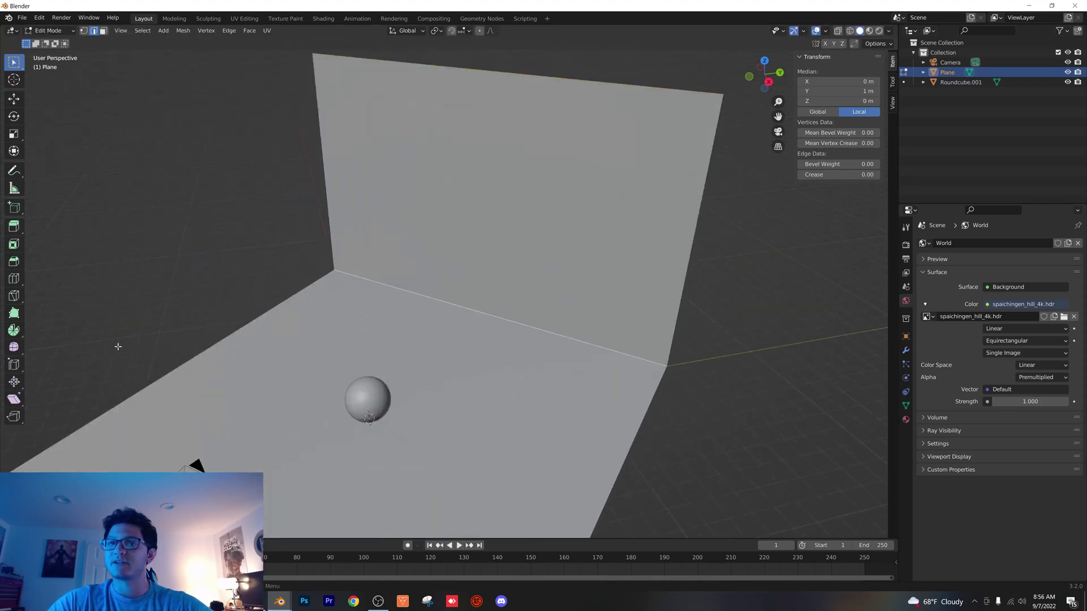
left_click(14, 263)
left_click_drag(461, 297, 378, 259)
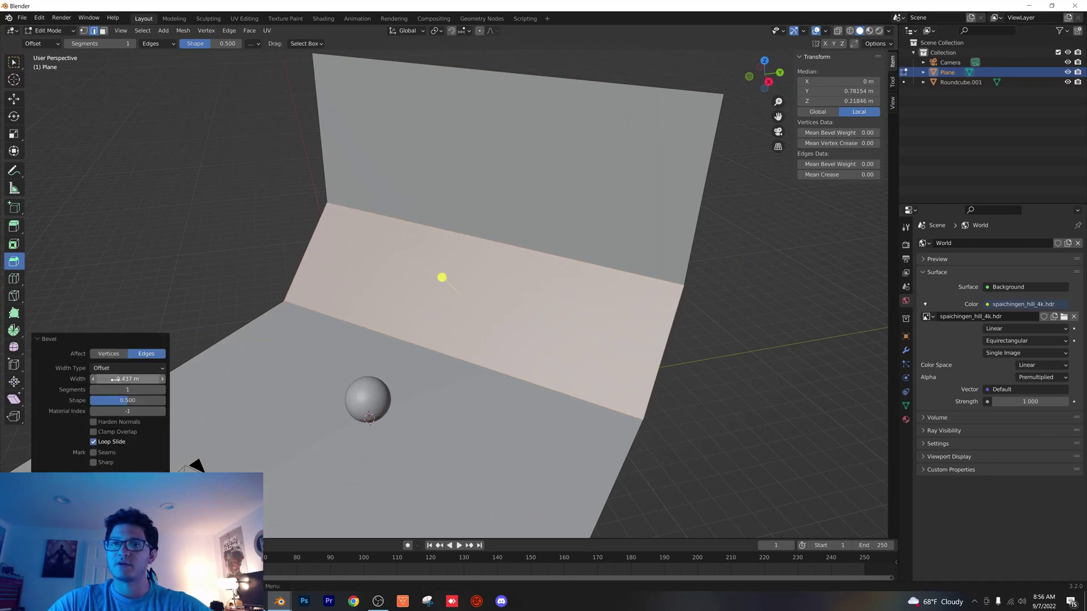
left_click(129, 390)
type("30")
key("Return")
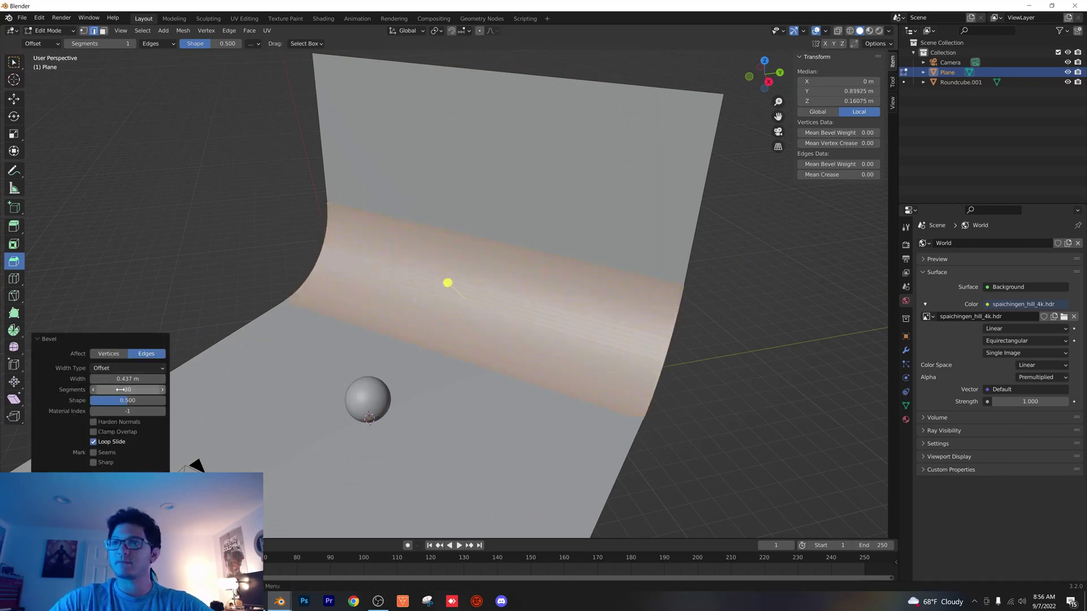
- Return to Object Mode and shade the curved backdrop smooth
middle_click_drag(540, 292, 526, 282)
key("Tab")
right_click(533, 222)
left_click(533, 222)
scroll(473, 331, "down", 2)
middle_click_drag(471, 331, 436, 313)
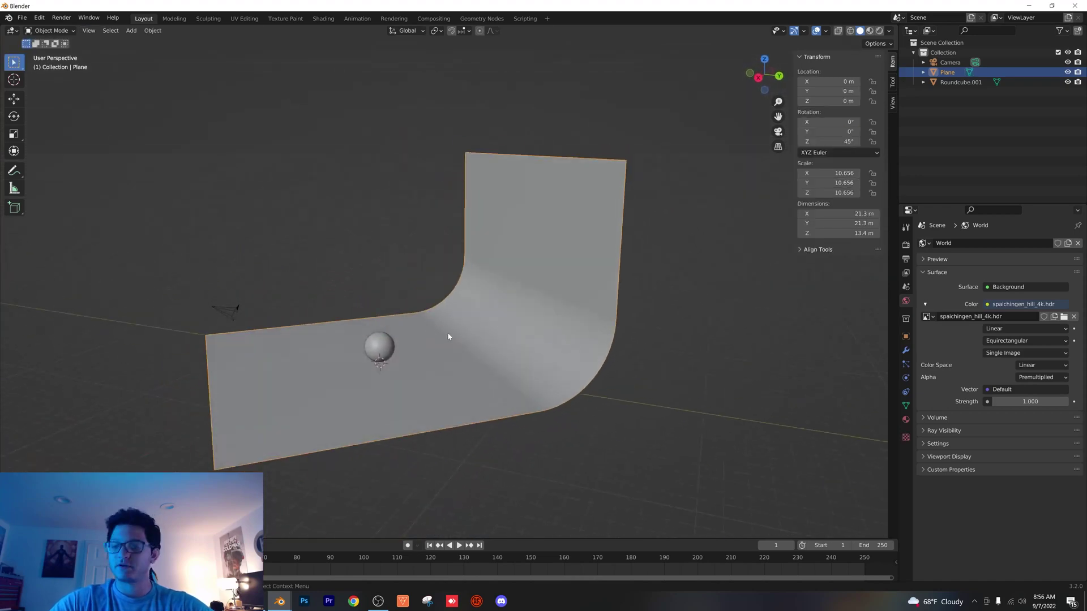
- In camera view, set the camera's X rotation to 80° and lower its Z location to about 3.02 m
key("KP_0")
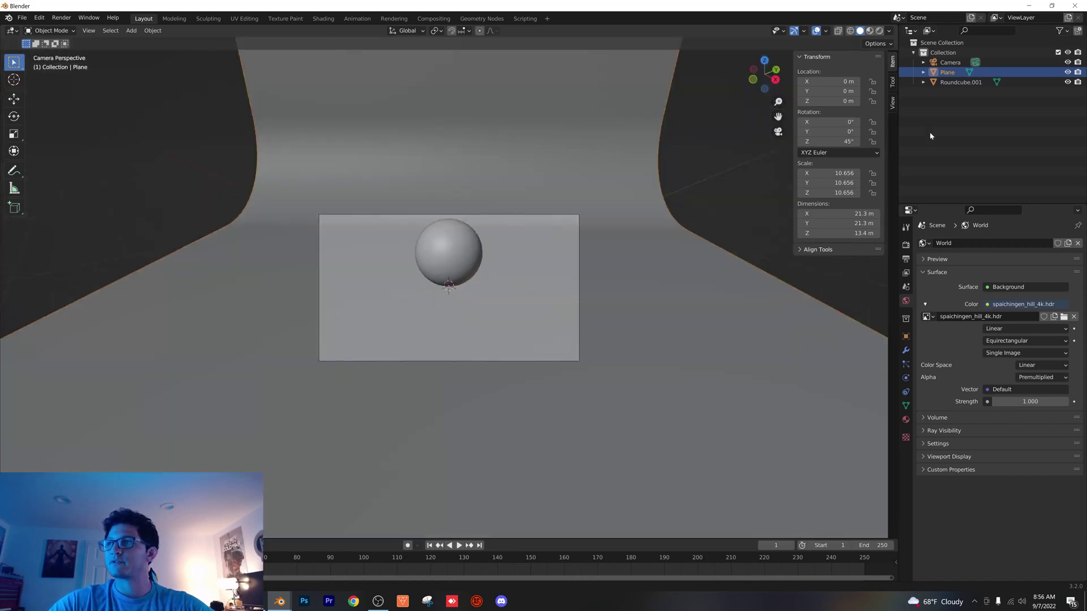
left_click(950, 63)
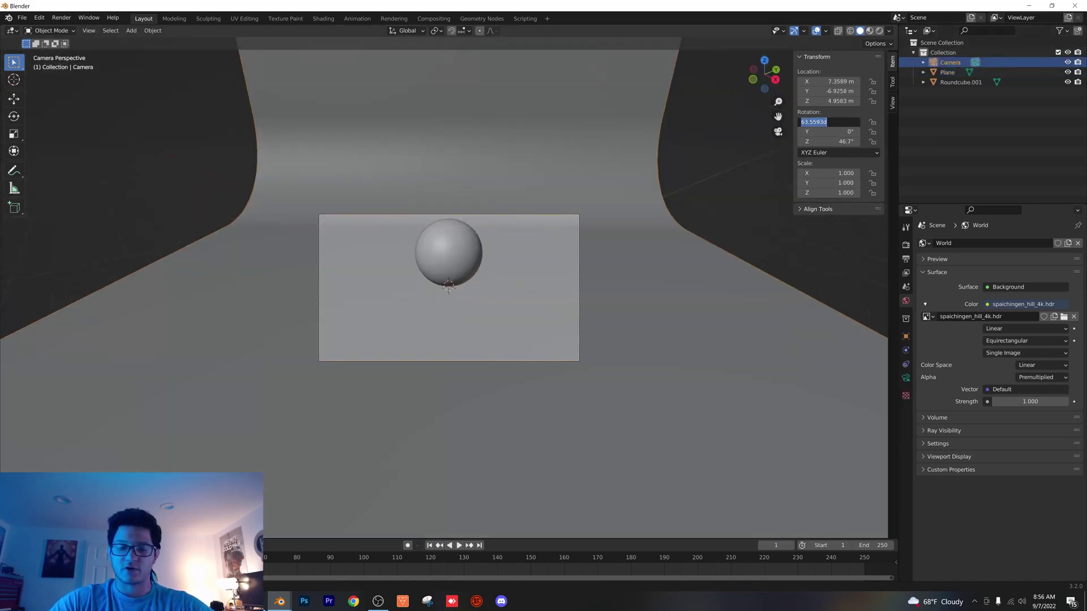
type("80")
key("Return")
left_click_drag(840, 99, 792, 100)
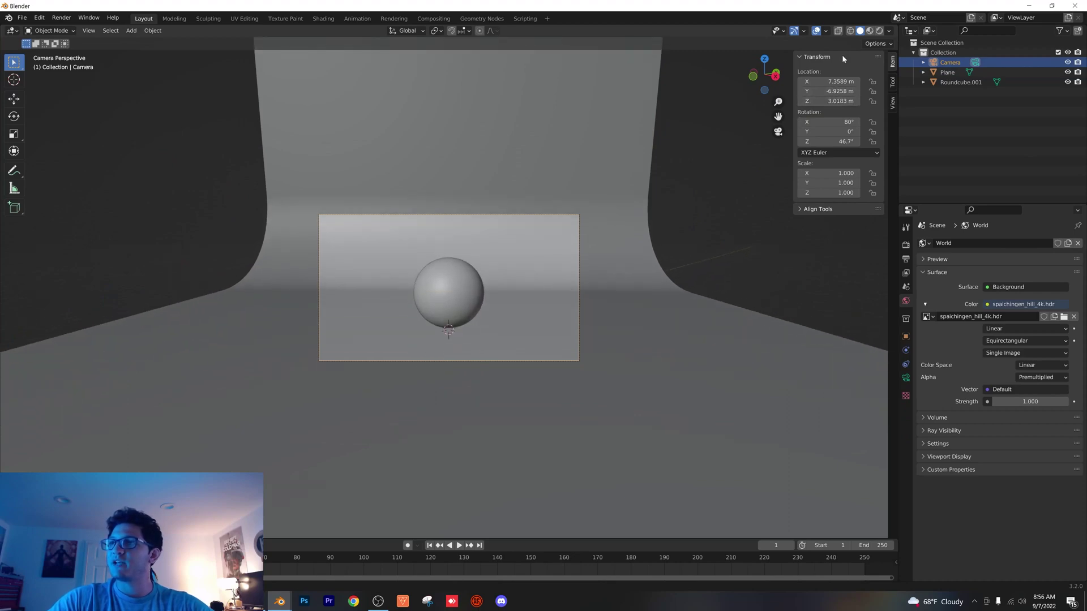
- Show the scene in rendered shading and check the sphere and backdrop within the camera frame
left_click(879, 30)
scroll(582, 253, "up", 2)
scroll(636, 262, "down", 1)
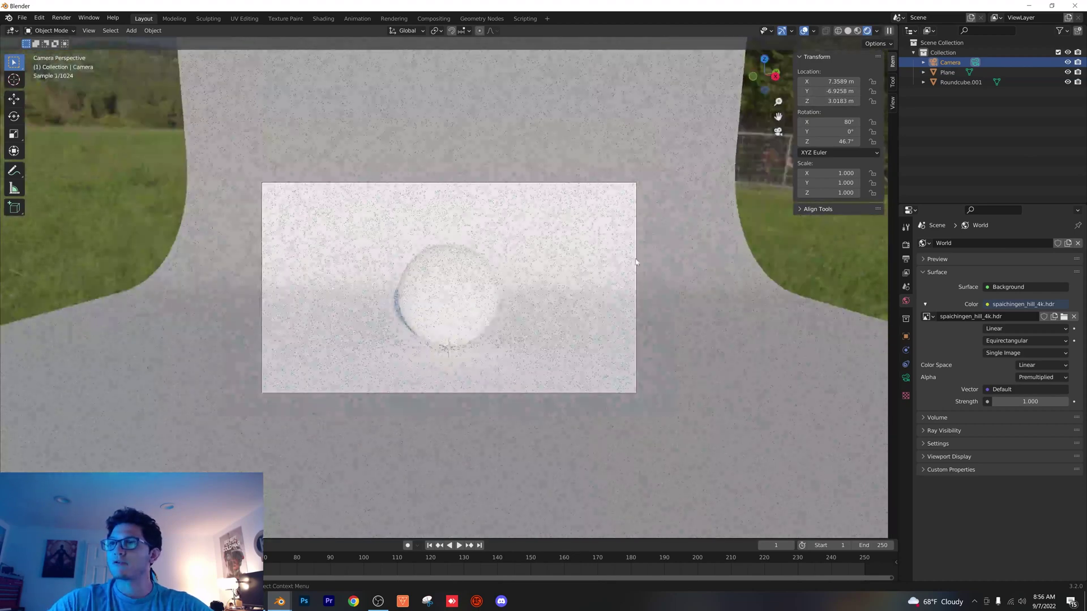
scroll(636, 262, "down", 3)
- Give the curved backdrop plane a new material with a black base color
left_click(585, 221)
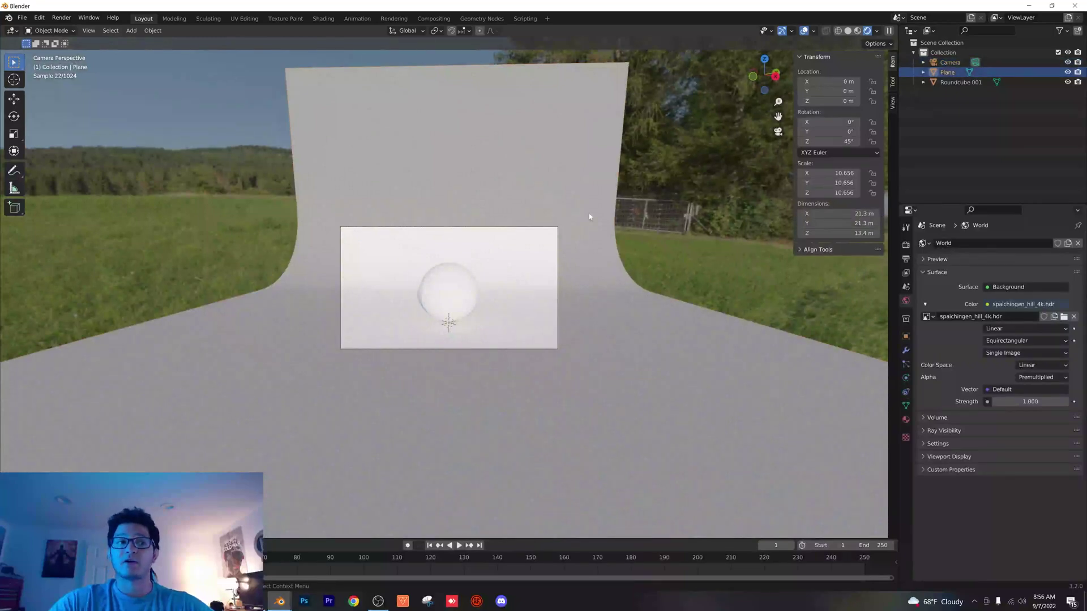
left_click(906, 419)
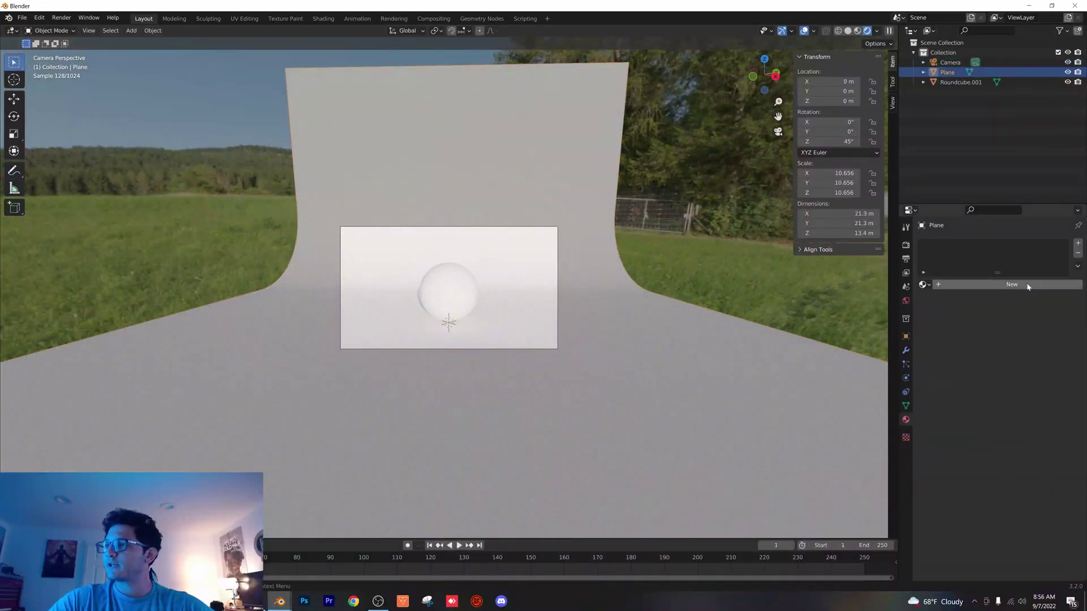
left_click(996, 284)
left_click(1030, 370)
left_click_drag(1069, 261, 1067, 303)
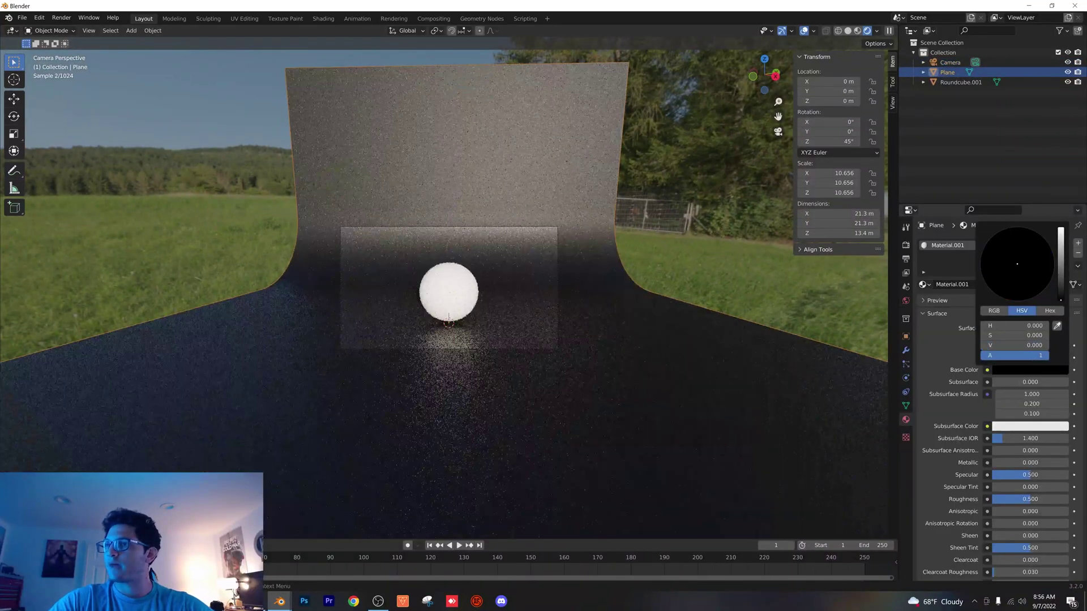
- Set the backdrop material's metallic to 0.419 and roughness to 0.386, and save the file as Tutorial-File.blend
scroll(527, 263, "up", 2)
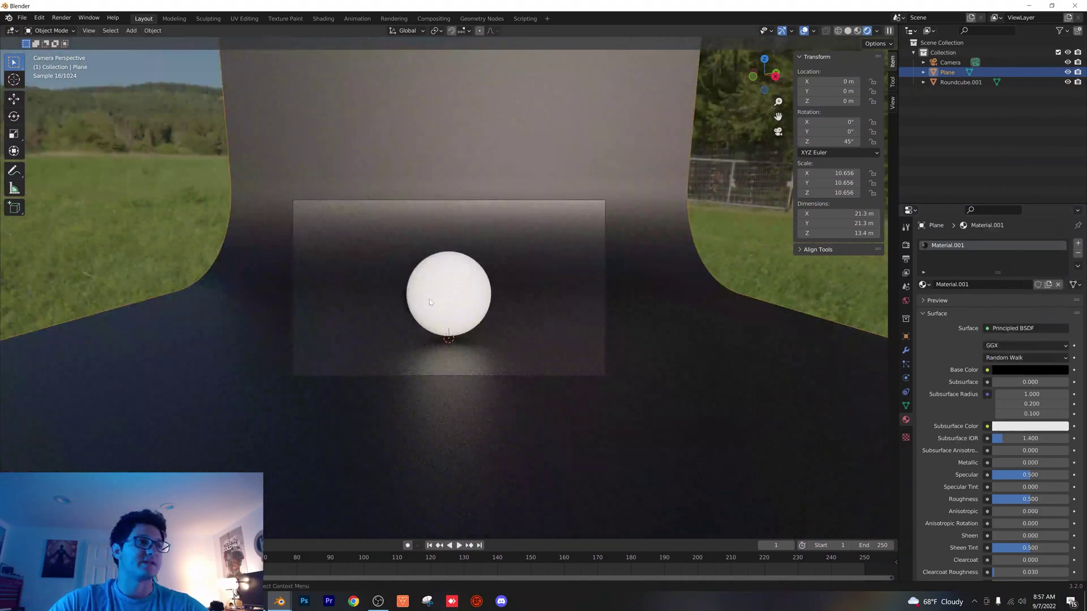
left_click_drag(1007, 496, 1039, 462)
scroll(536, 287, "up", 2)
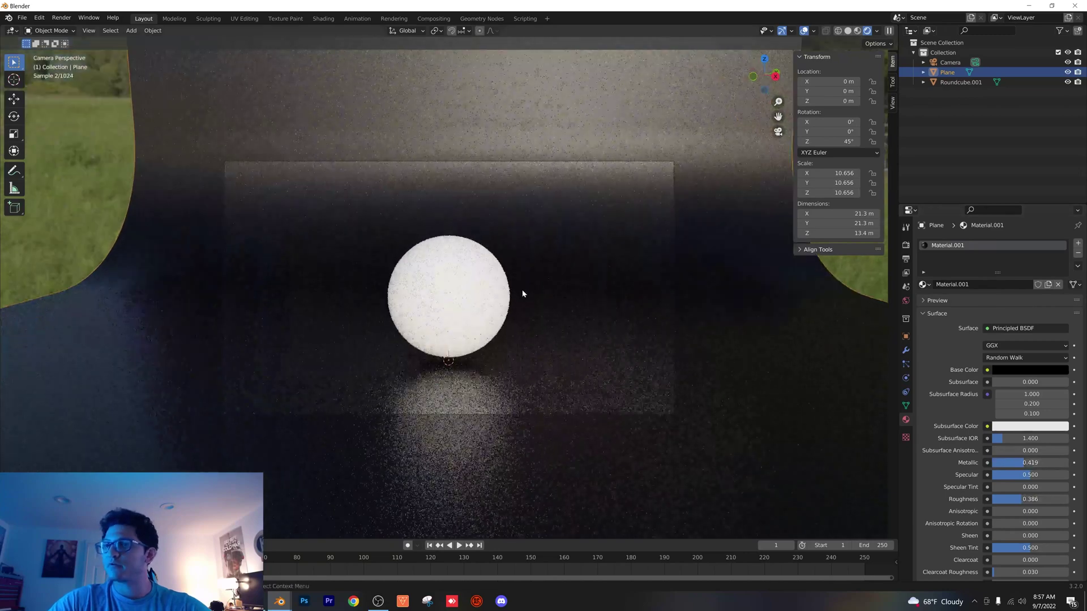
key("ctrl+s")
- Select the sphere and set up the Shading workspace with a rendered view through the camera
left_click(477, 276)
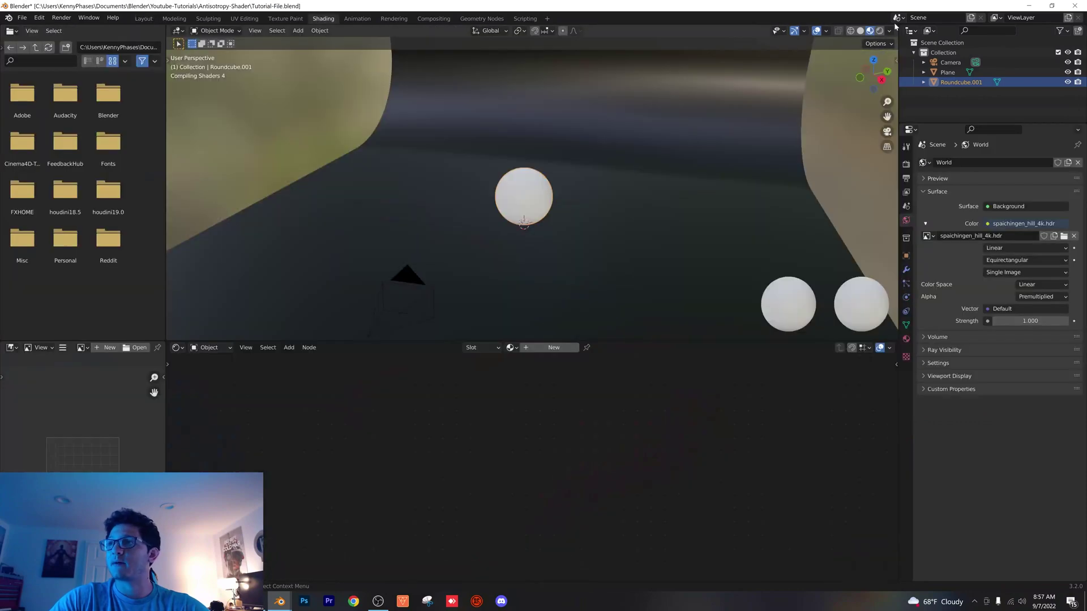
left_click(879, 31)
key("KP_0")
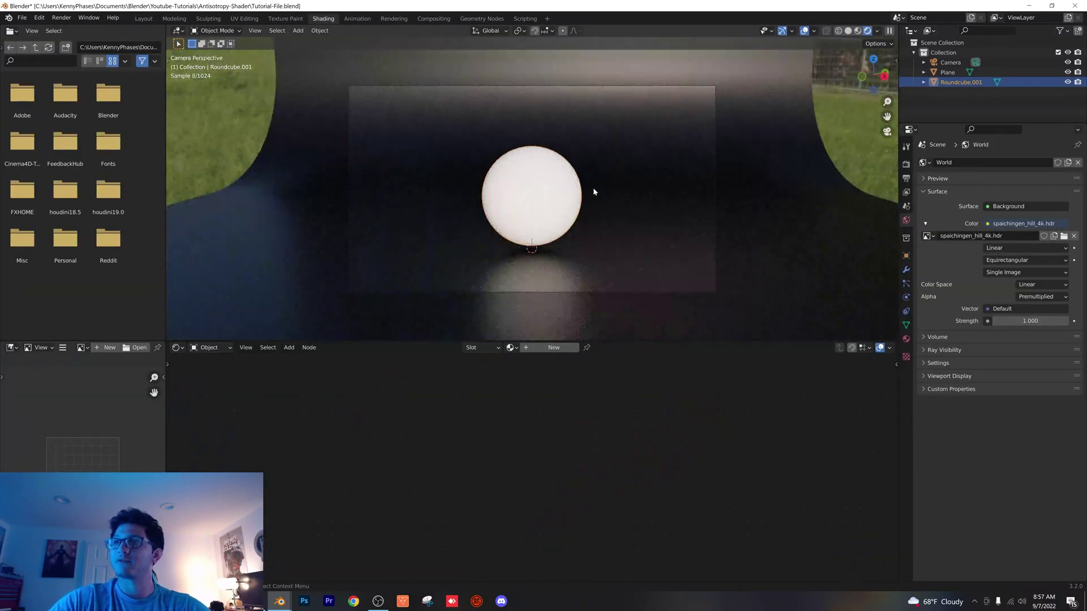
scroll(535, 226, "up", 1)
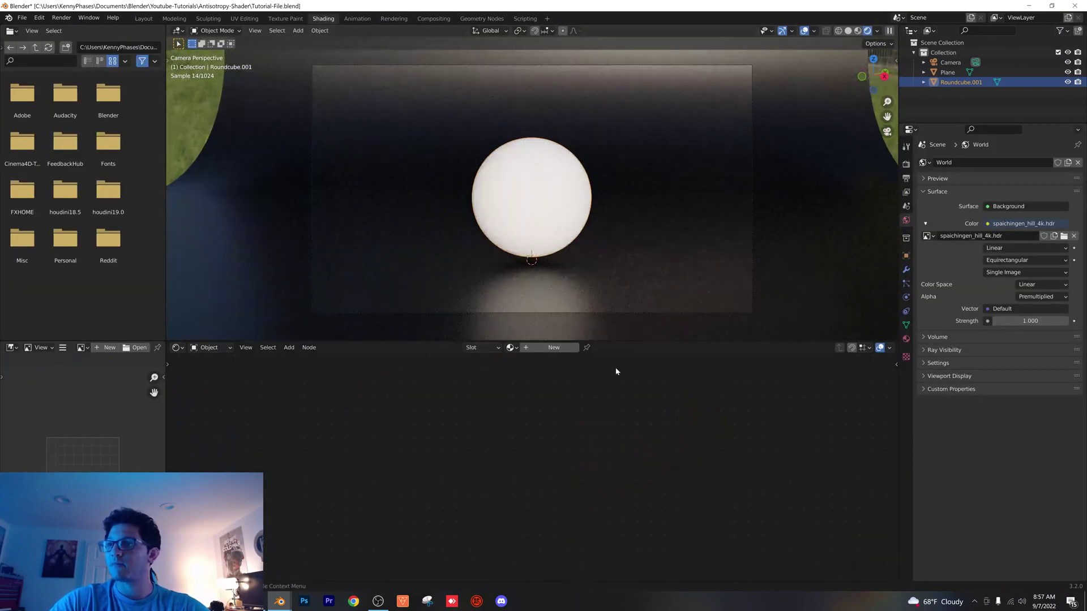
- Create a new material on the sphere and frame its nodes with free space before the Principled BSDF
left_click(551, 353)
key("Home")
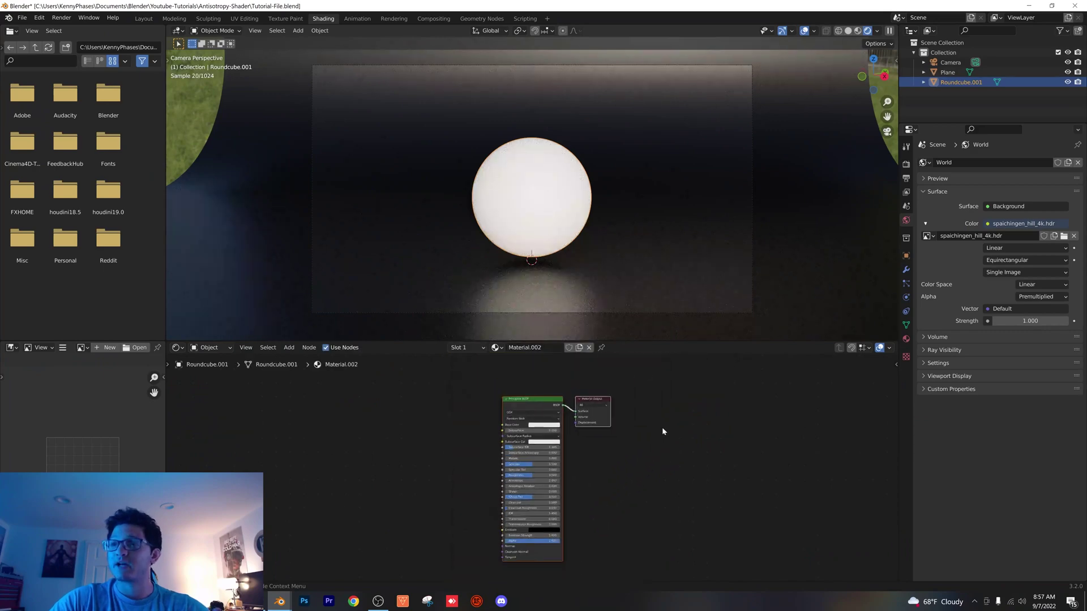
middle_click_drag(676, 431, 686, 425)
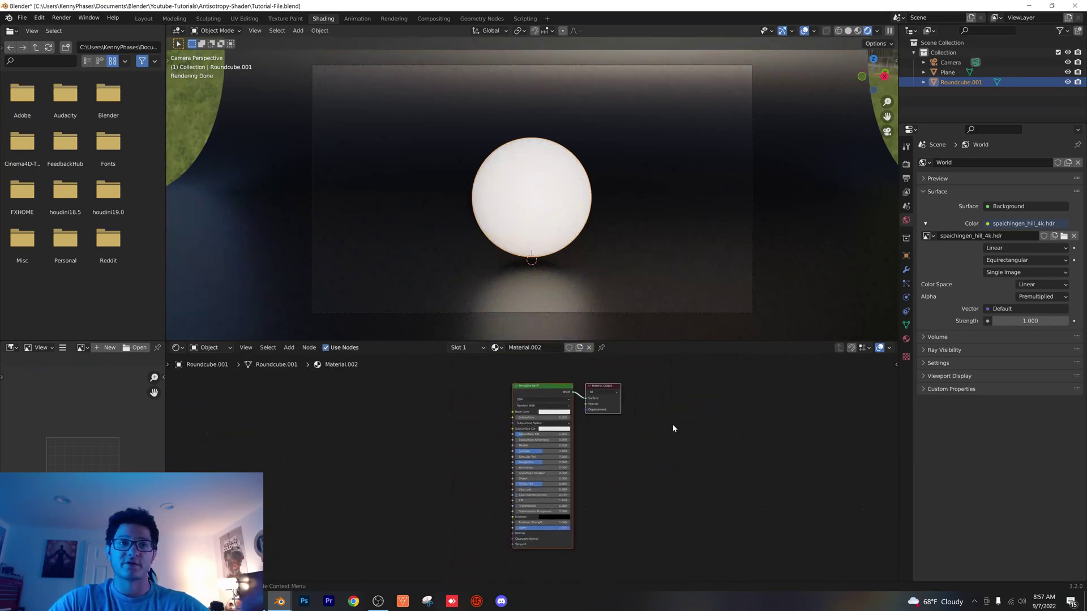
middle_click_drag(315, 432, 346, 433, "ctrl")
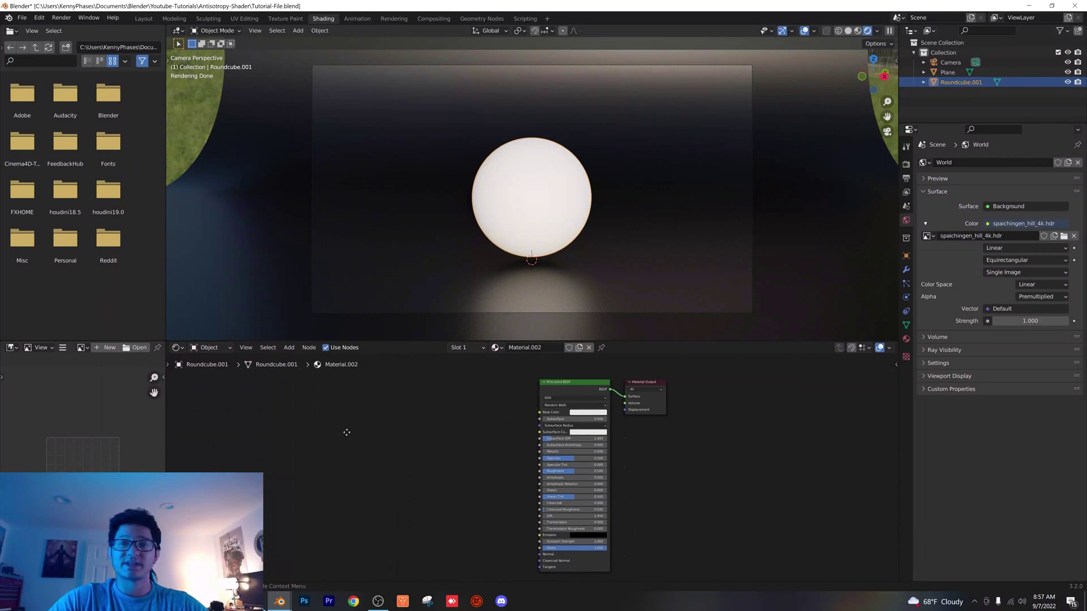
- Add a Texture Coordinate node and a Mapping node beside it, ahead of the Principled BSDF
left_click(289, 348)
type("t")
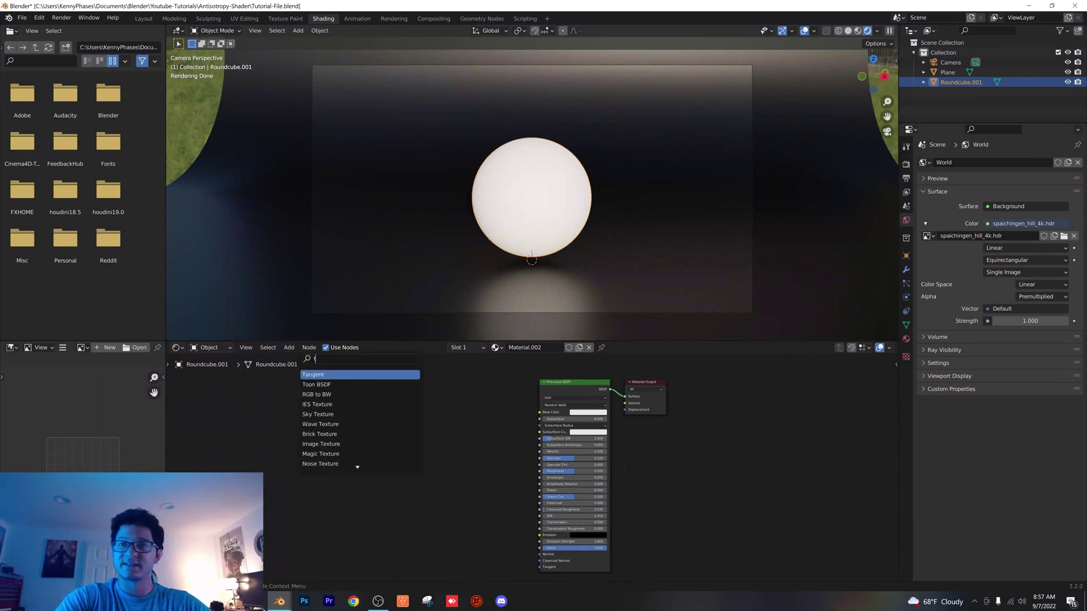
type("exture co")
key("Return")
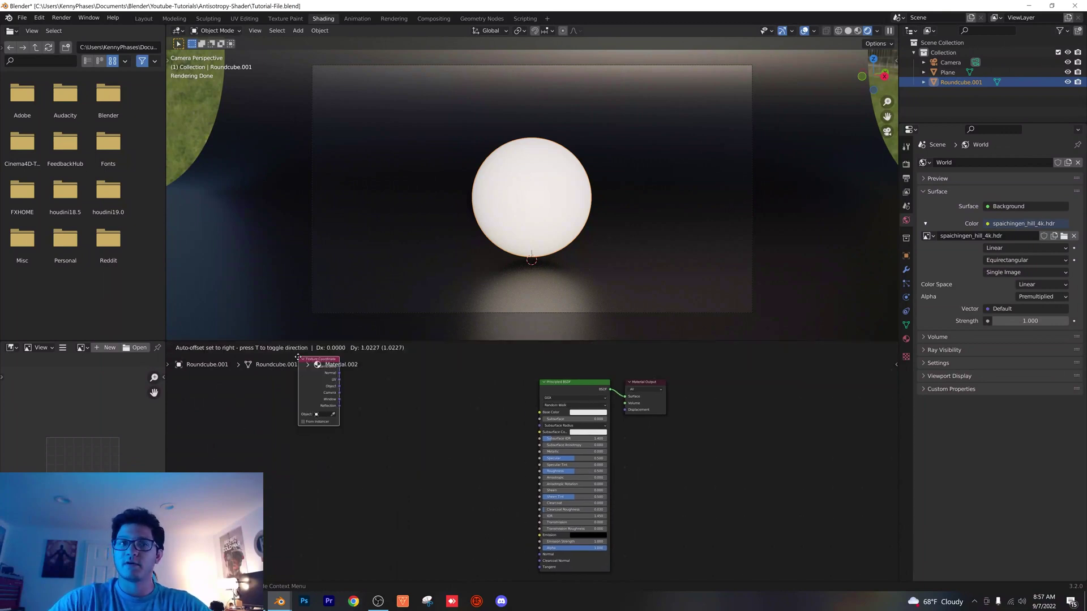
left_click(300, 390)
left_click(289, 347)
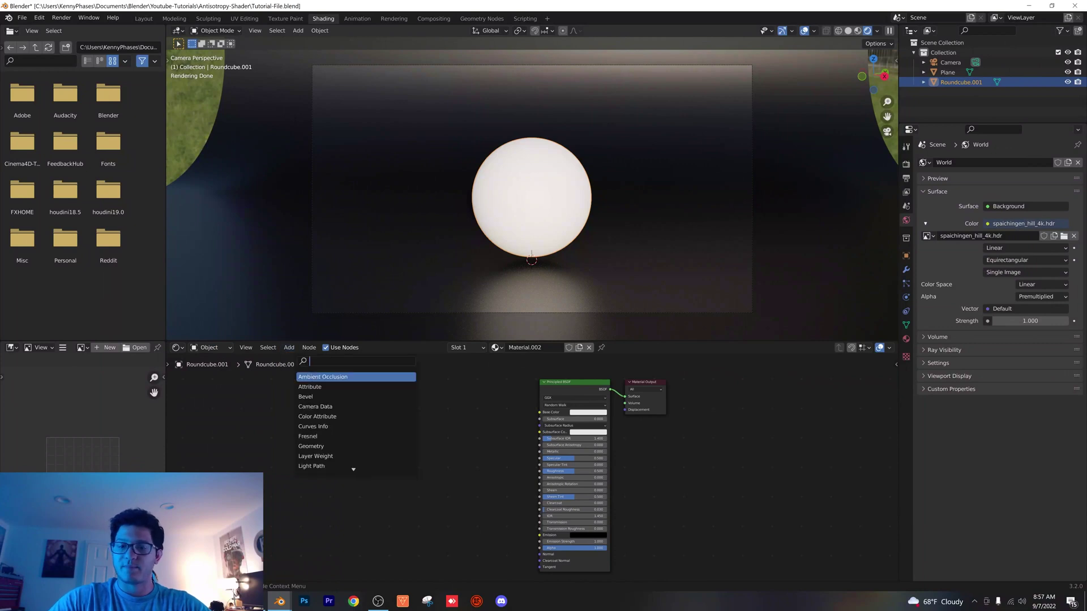
type("mapping")
key("Return")
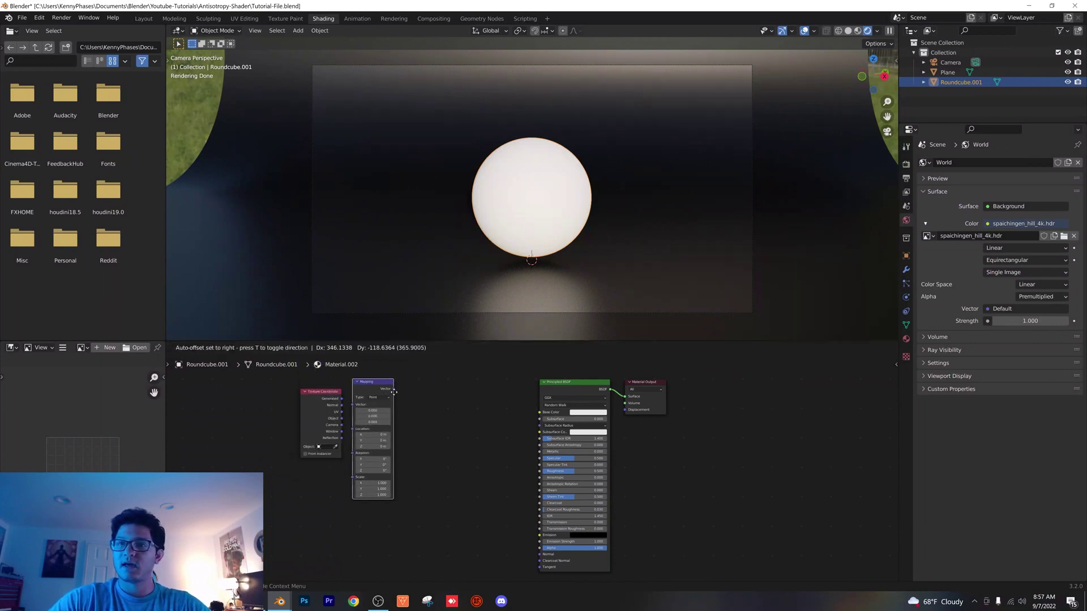
left_click(365, 389)
- Add a Magic Texture node and a ColorRamp node between the Mapping node and the Principled BSDF
left_click(285, 349)
type("magic")
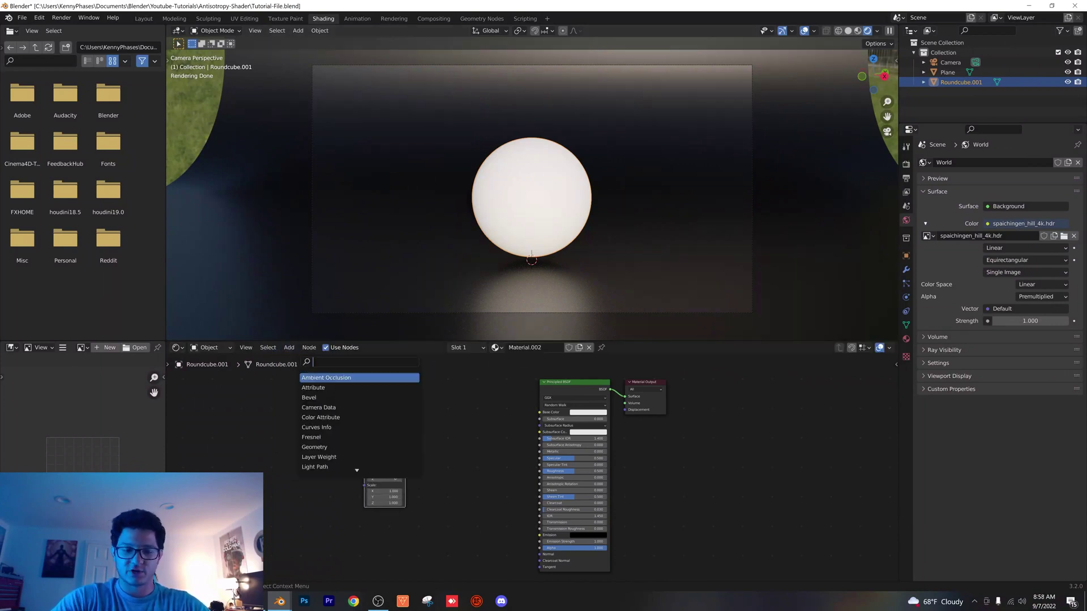
key("Return")
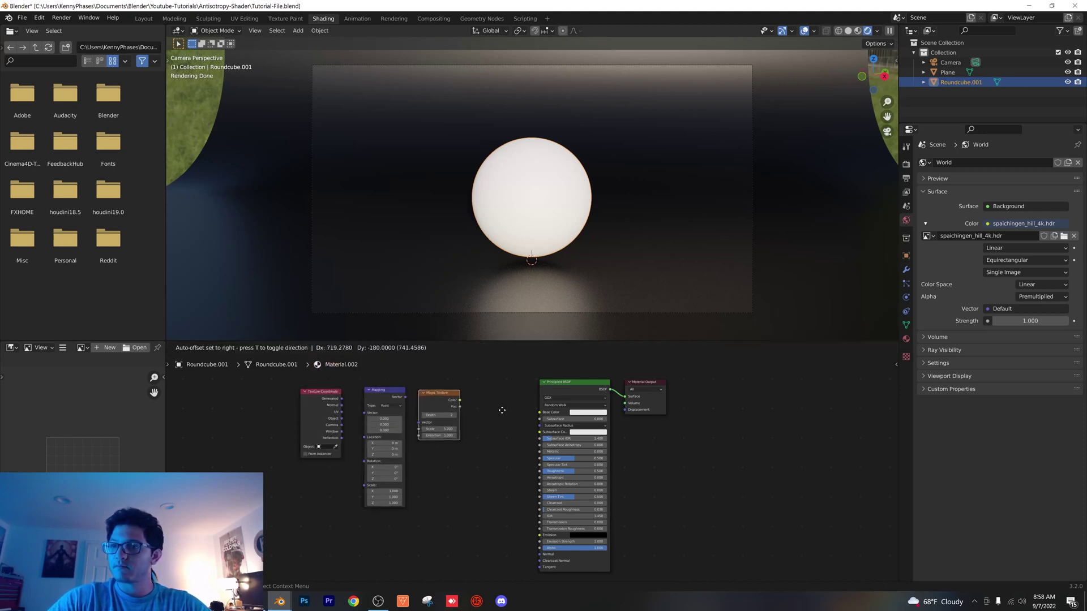
left_click(419, 391)
left_click(290, 352)
type("color")
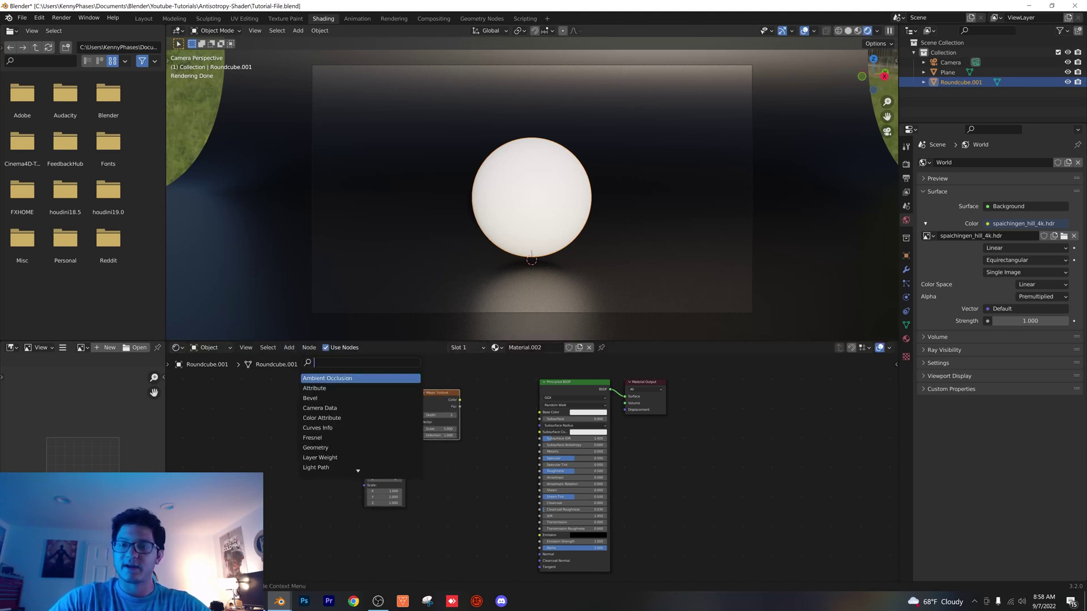
key("Return")
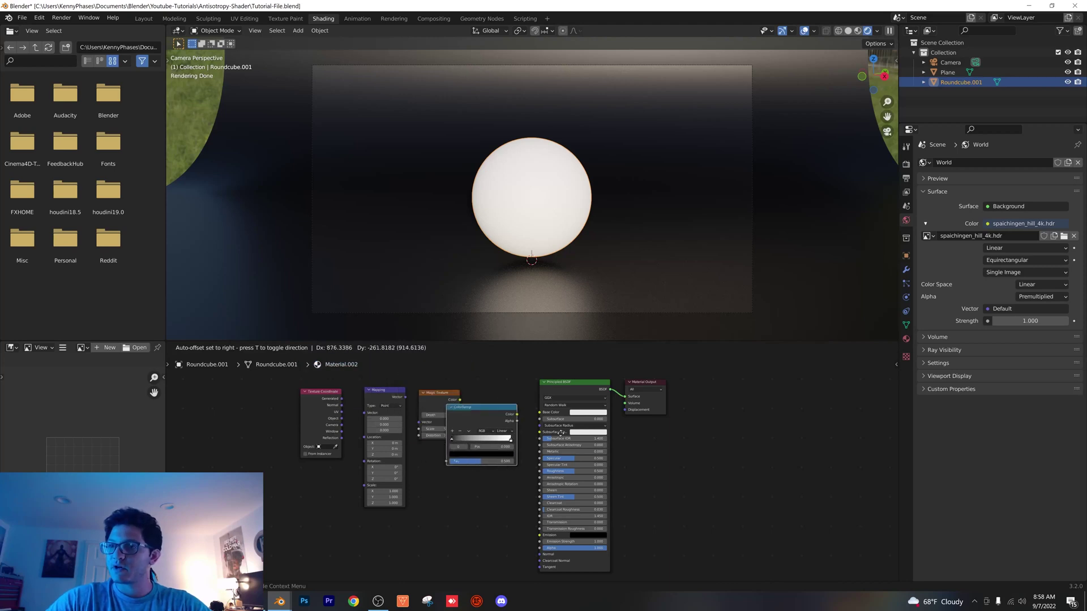
left_click(499, 399)
- Link Generated coordinates through Mapping, Magic Texture Color and the ColorRamp's Fac into the Principled BSDF's Base Color, and save the file
scroll(462, 474, "up", 4)
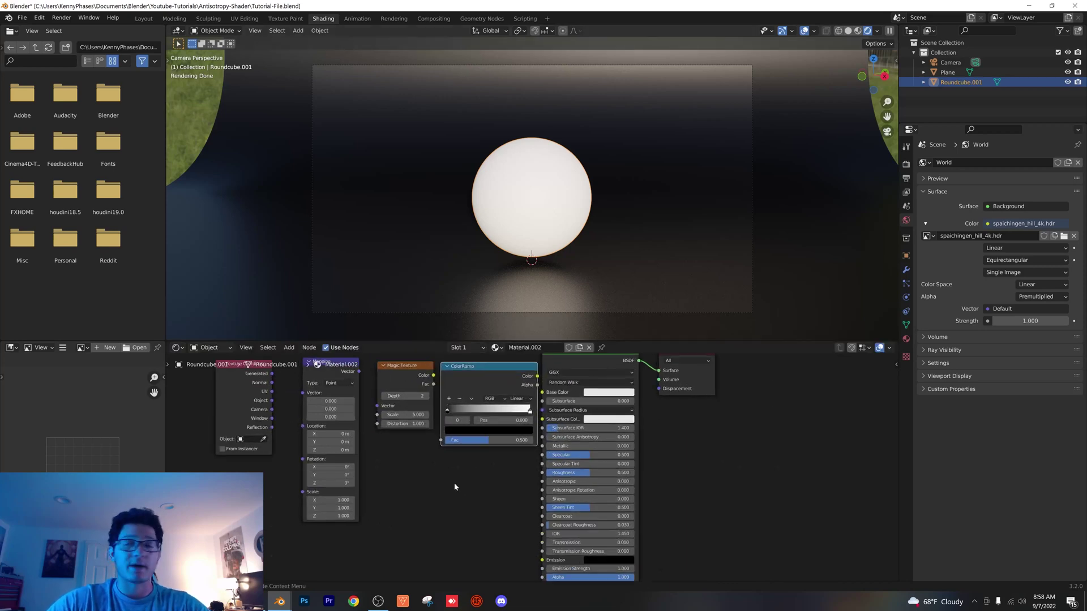
middle_click_drag(391, 516, 389, 502)
left_click_drag(252, 409, 290, 440)
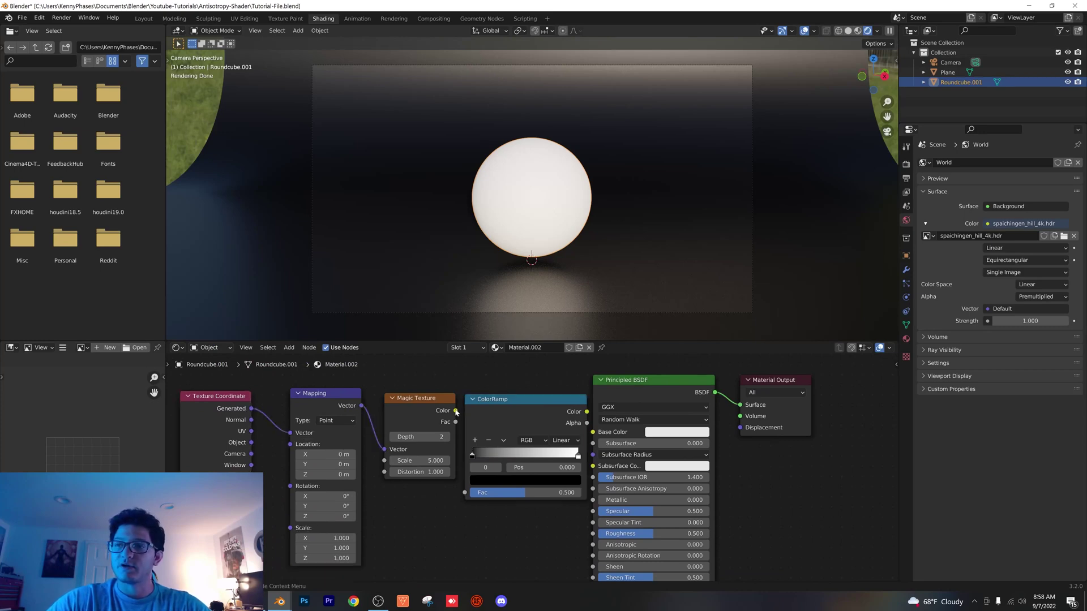
left_click_drag(462, 498, 464, 493)
left_click_drag(529, 403, 593, 432)
key("ctrl+s")
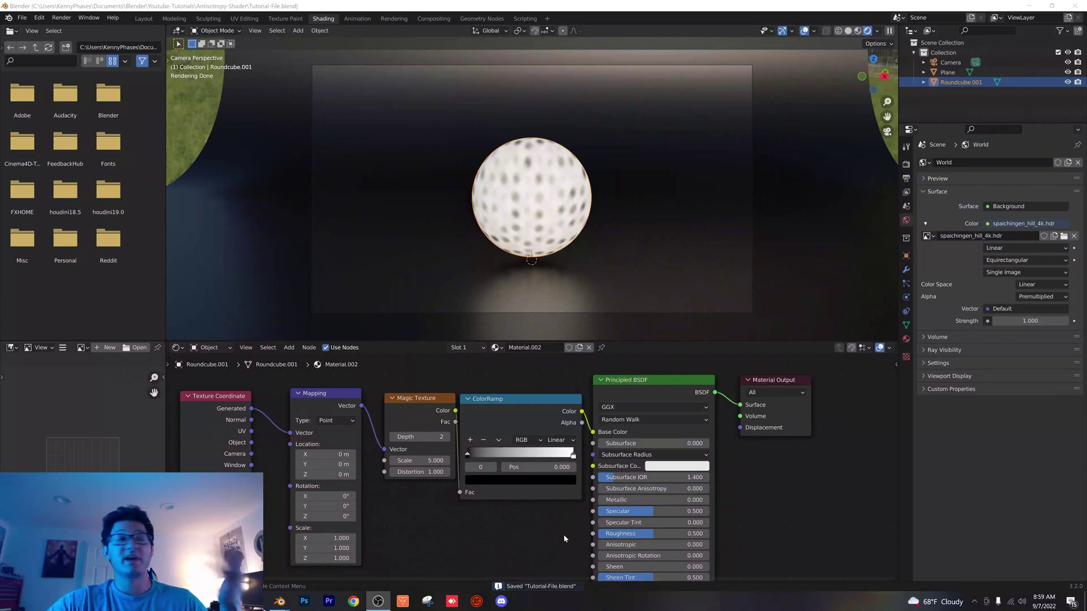
- Tighten the ColorRamp by moving the white stop to 0.442 and the black stop just before it
scroll(527, 470, "up", 2)
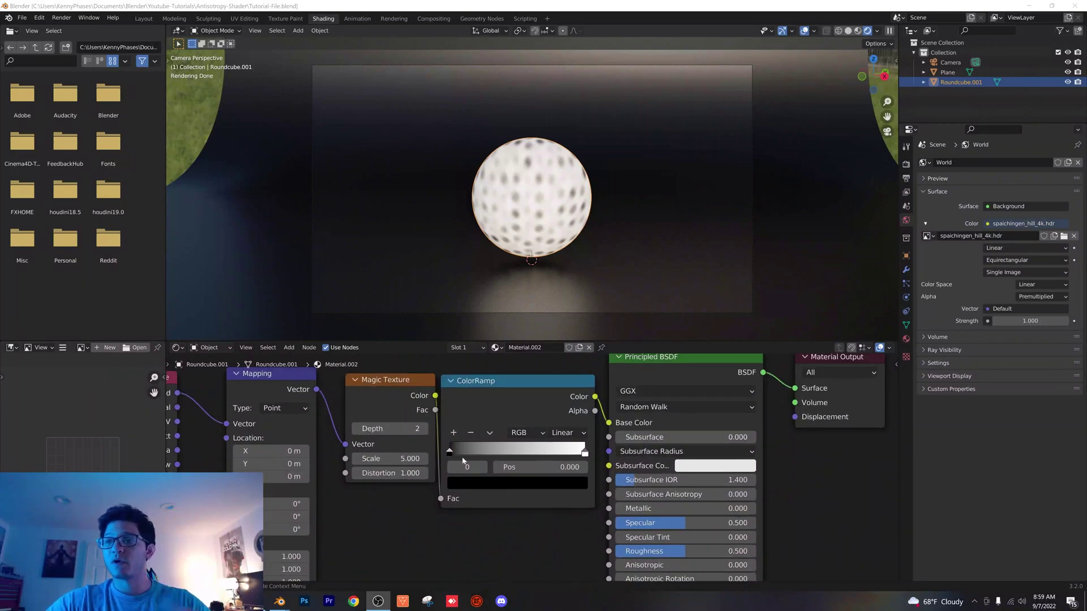
left_click_drag(449, 451, 505, 461)
left_click_drag(585, 451, 509, 452)
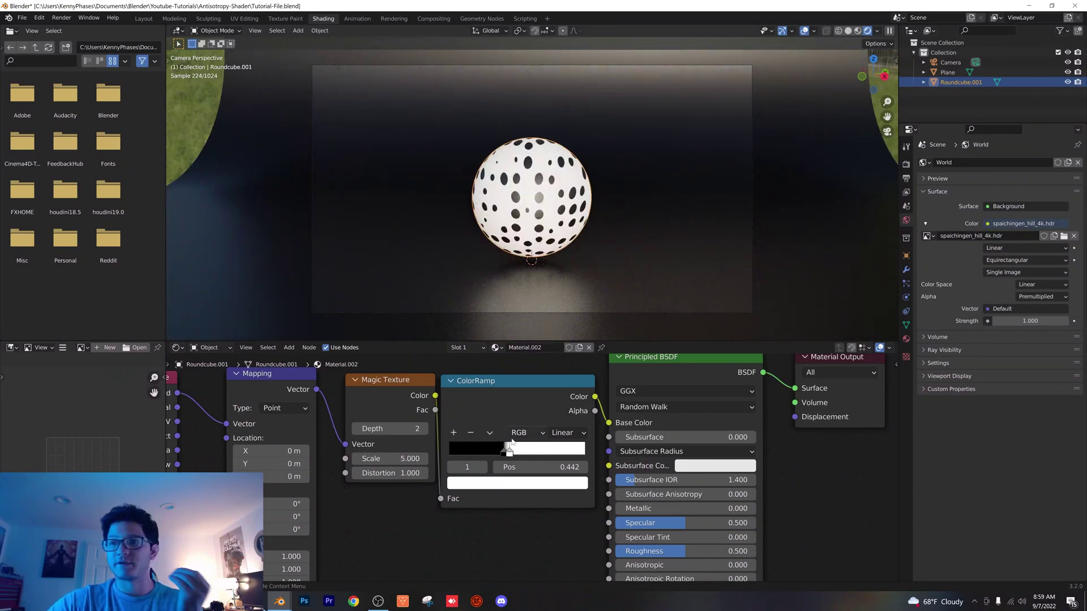
- Set the Magic Texture's depth to 1, scale to 1.500 and distortion to 5.900
left_click(356, 429)
left_click_drag(378, 474, 477, 473)
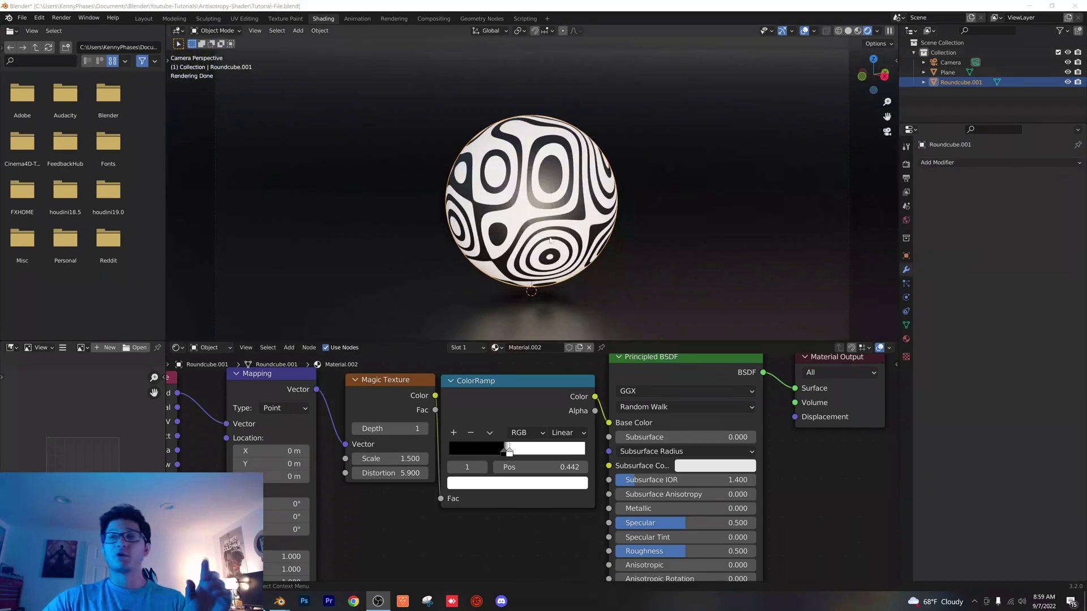
- Add a Subdivision Surface modifier to the sphere with 3 viewport levels and 4 render levels, and save the file
scroll(550, 241, "up", 6)
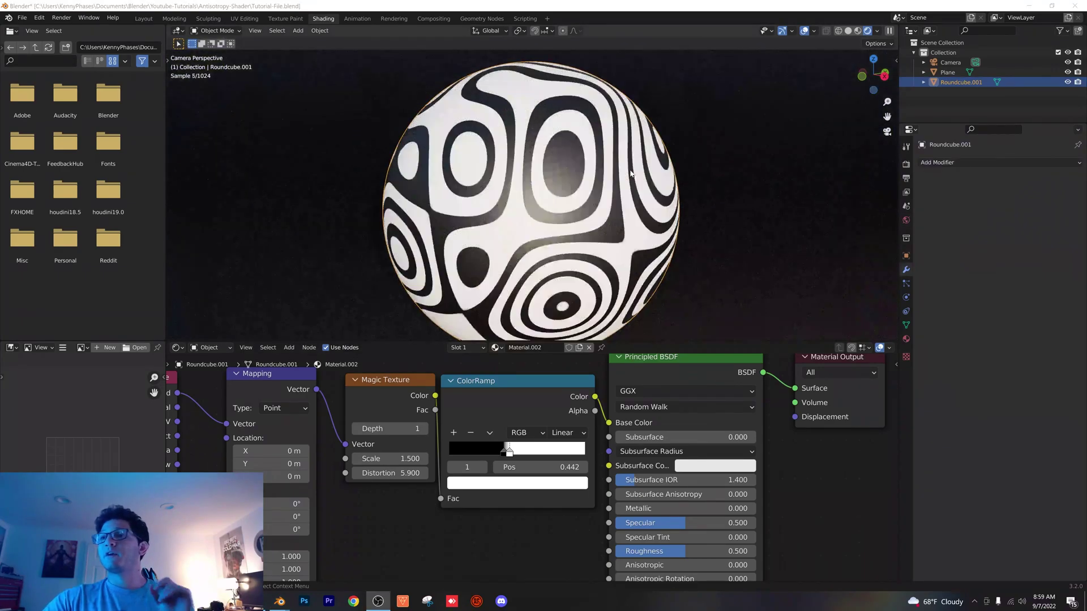
scroll(631, 174, "up", 6)
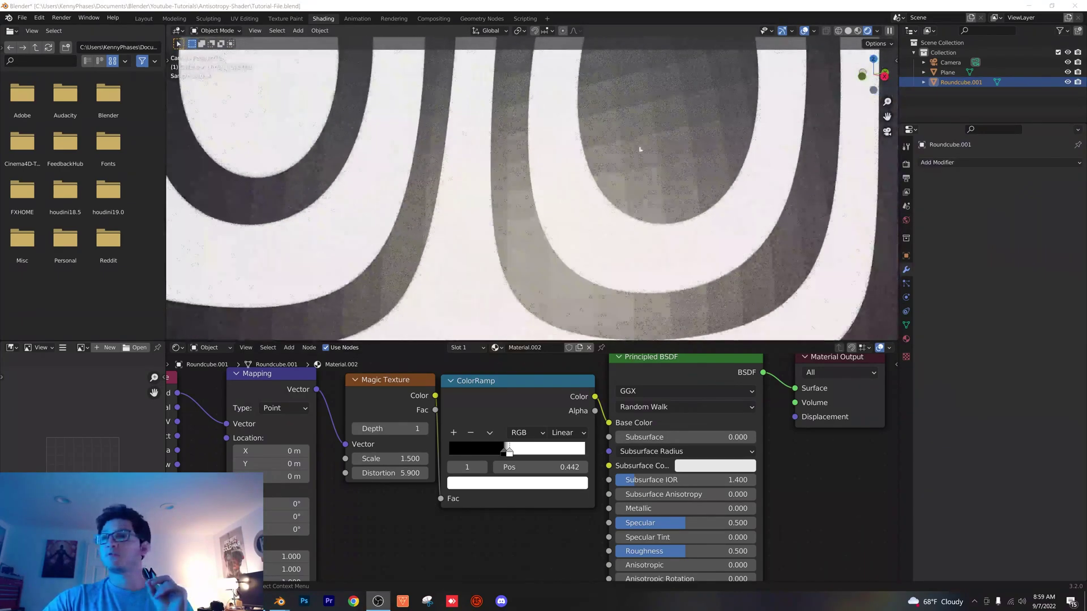
left_click(940, 162)
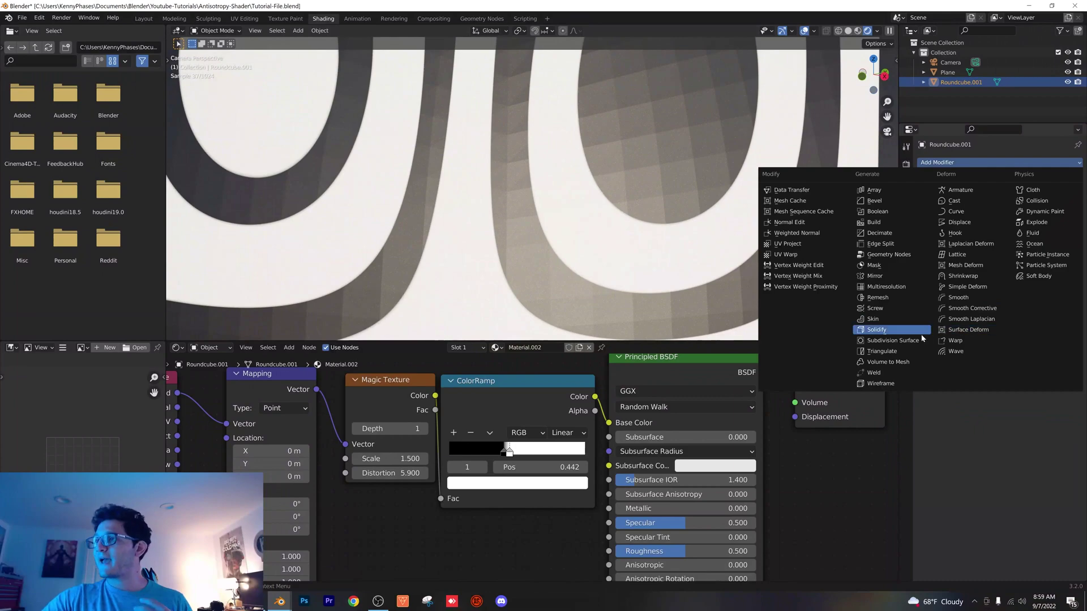
left_click(883, 336)
left_click(1067, 206)
left_click(1068, 206)
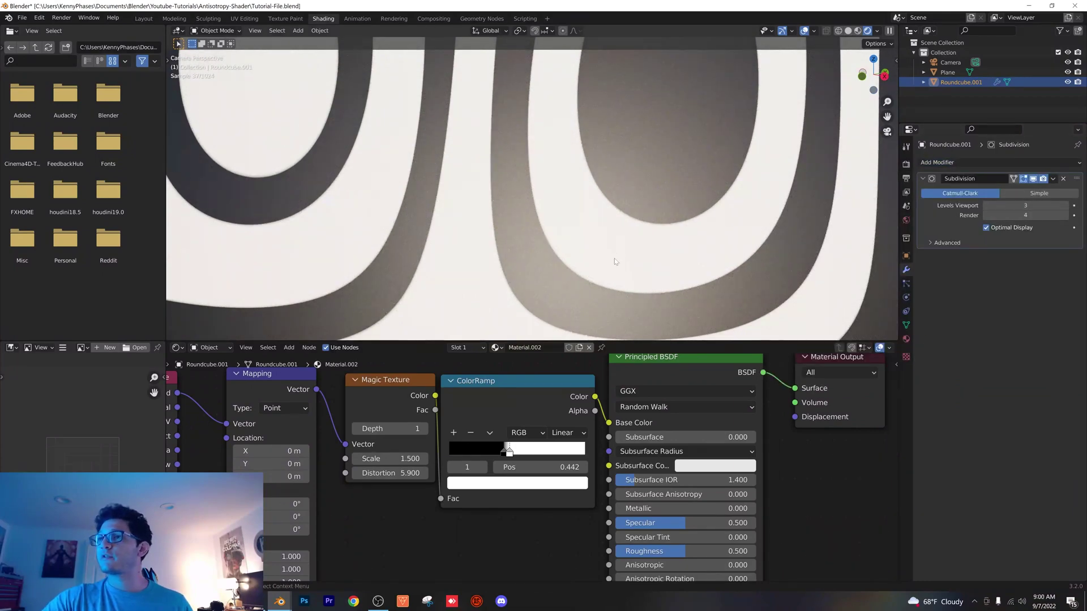
scroll(604, 252, "down", 3)
scroll(594, 248, "down", 2)
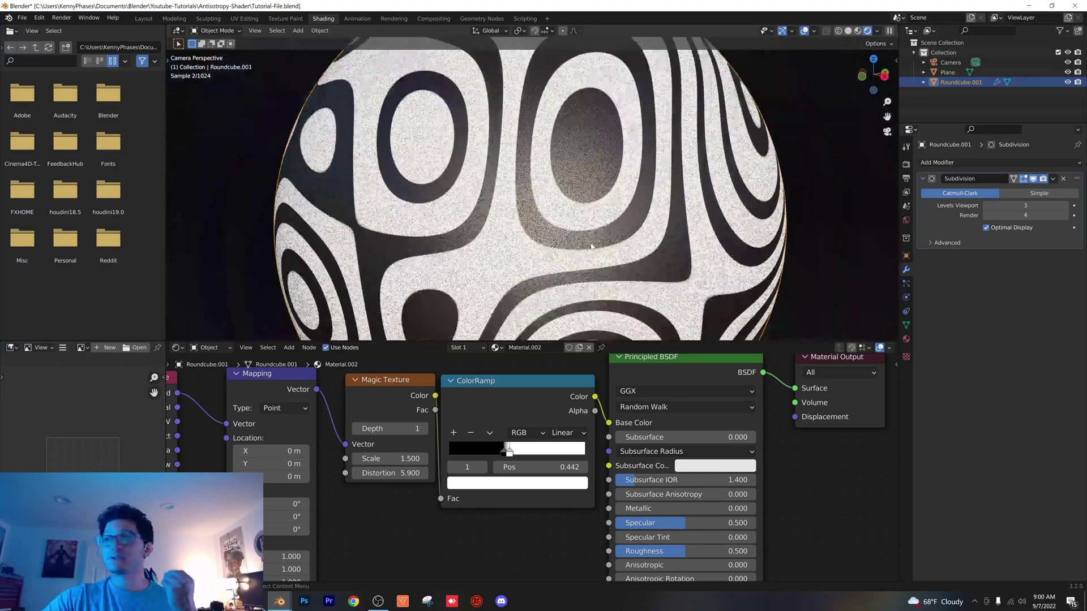
scroll(591, 246, "down", 5)
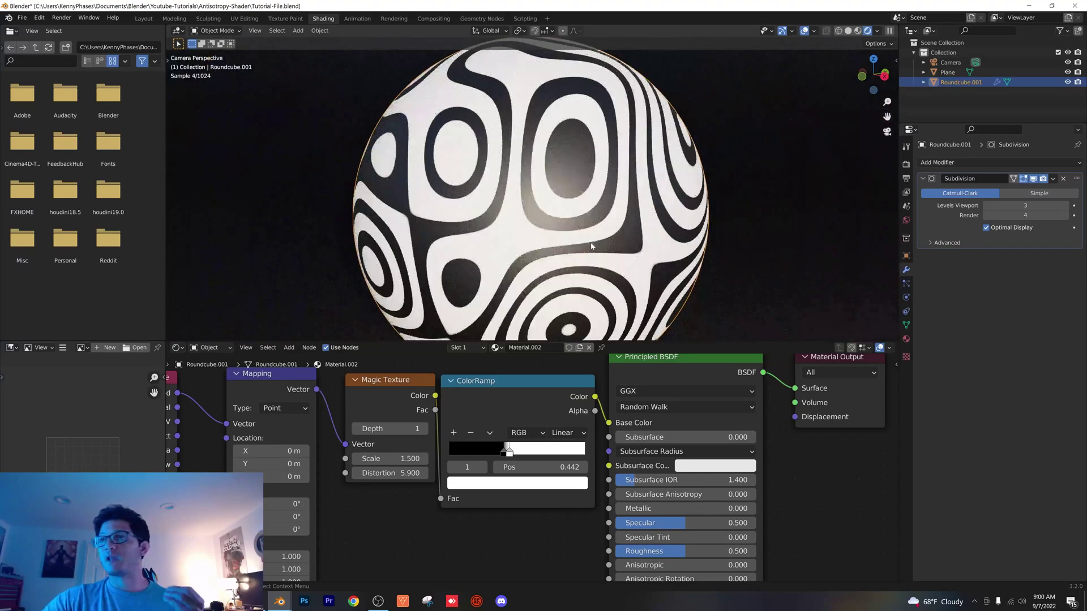
scroll(181, 384, "down", 2)
key("ctrl+s")
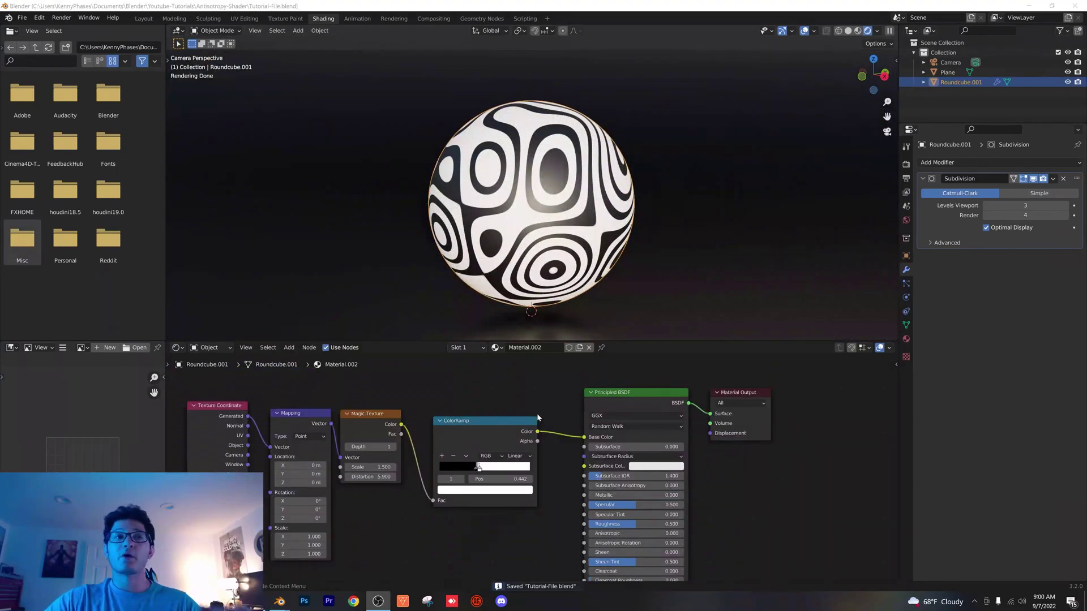
- Link the ColorRamp's Color output to the Principled BSDF's Metallic input as well
left_click_drag(538, 433, 545, 436)
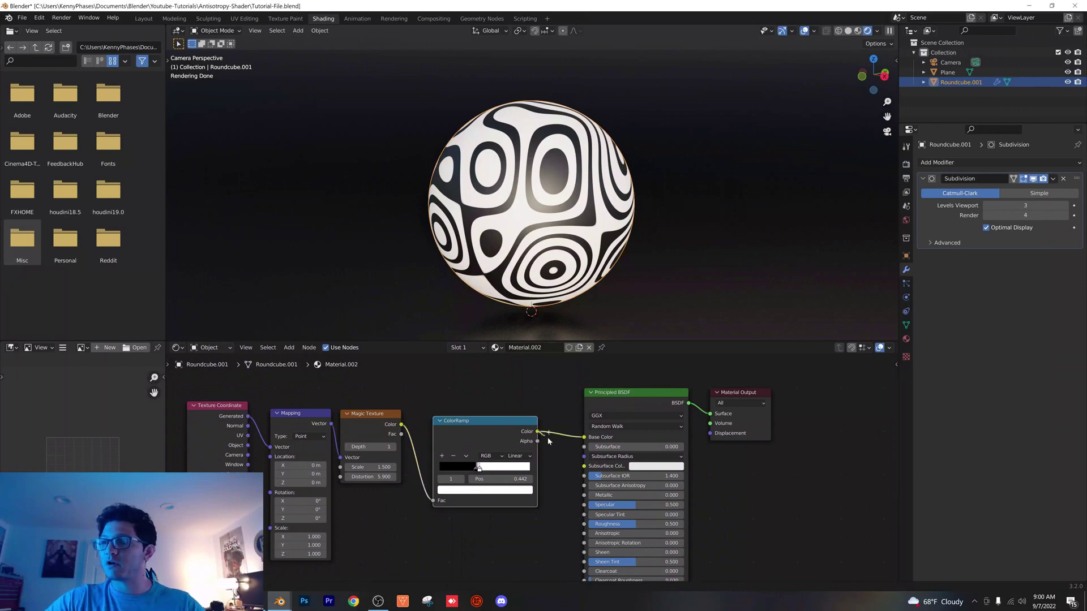
left_click_drag(589, 499, 585, 496)
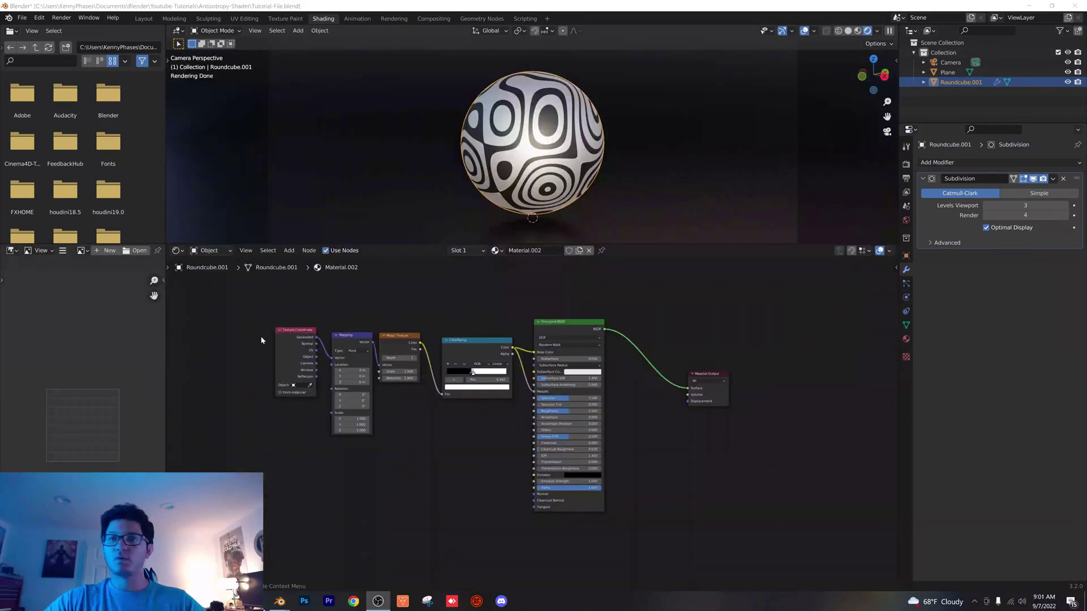
- Duplicate the whole chain from Texture Coordinate to Principled BSDF and place the copy below the original
left_click_drag(246, 309, 617, 451)
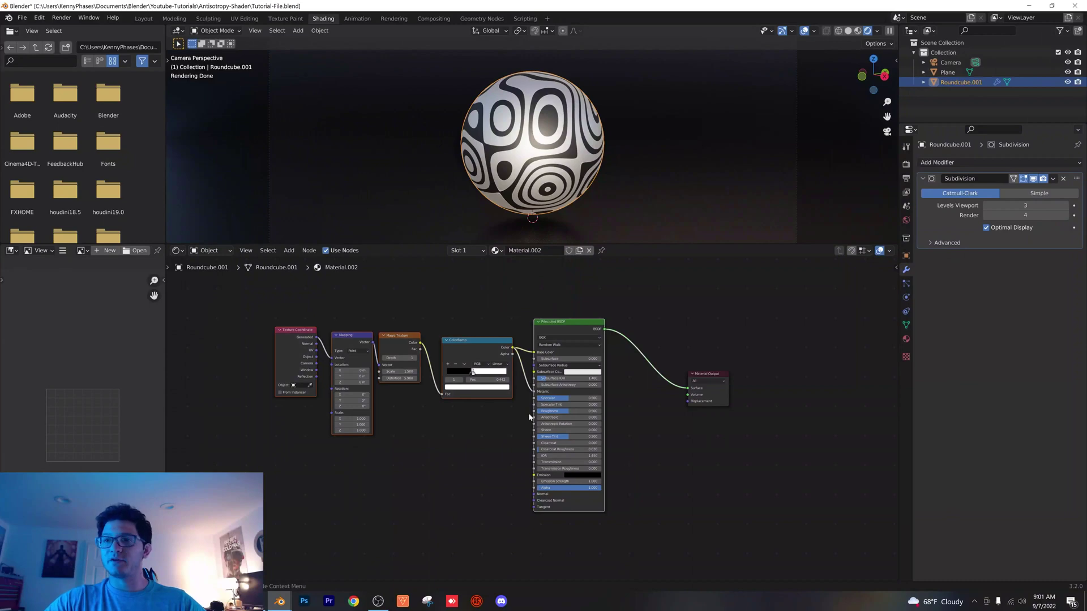
key("shift+d")
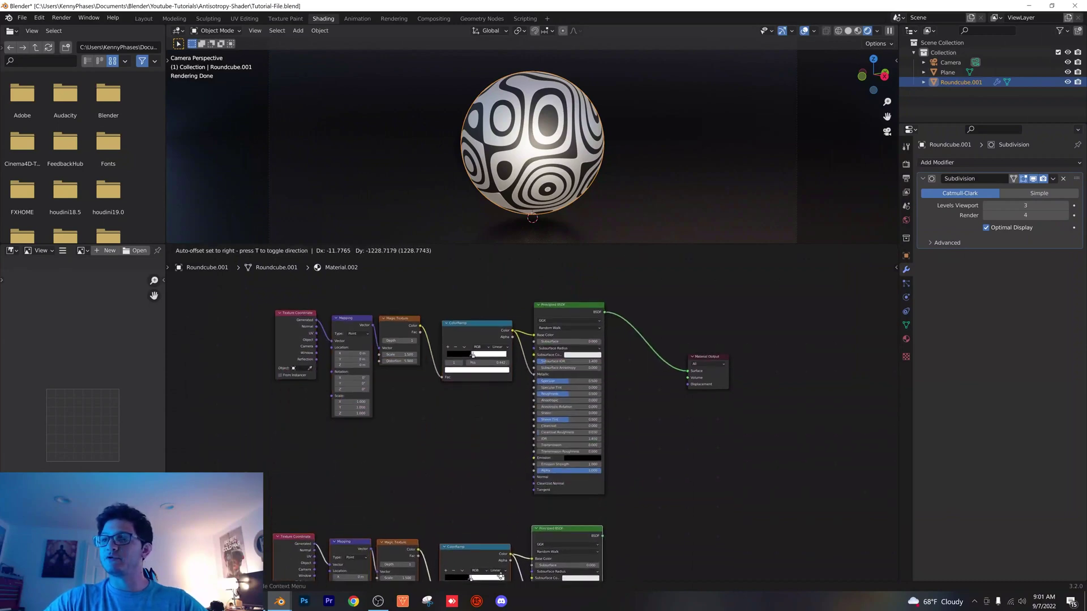
left_click(505, 508)
scroll(520, 423, "down", 3)
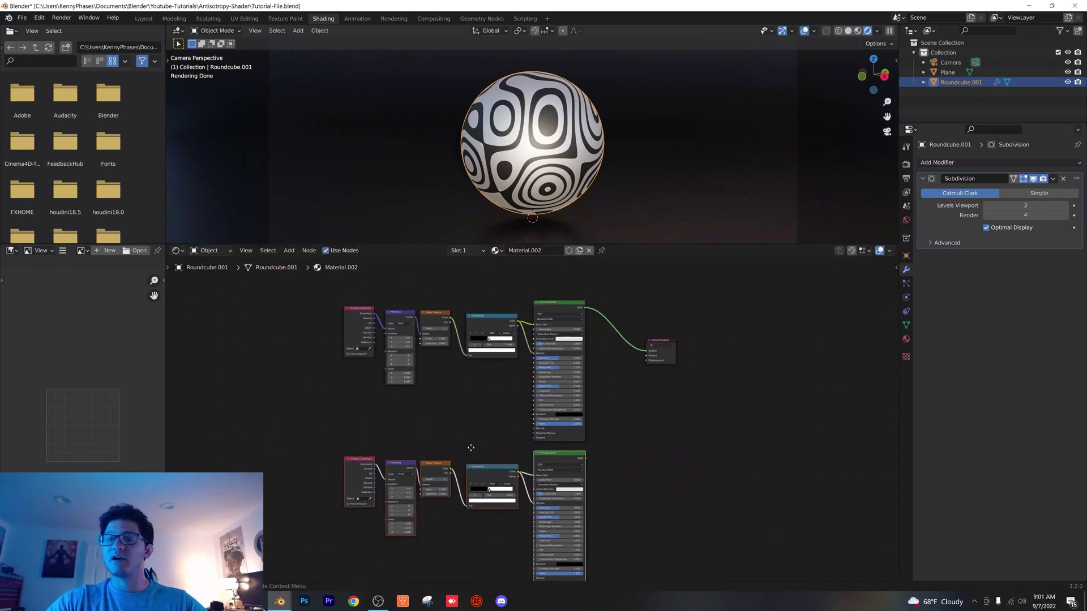
scroll(471, 412, "up", 2)
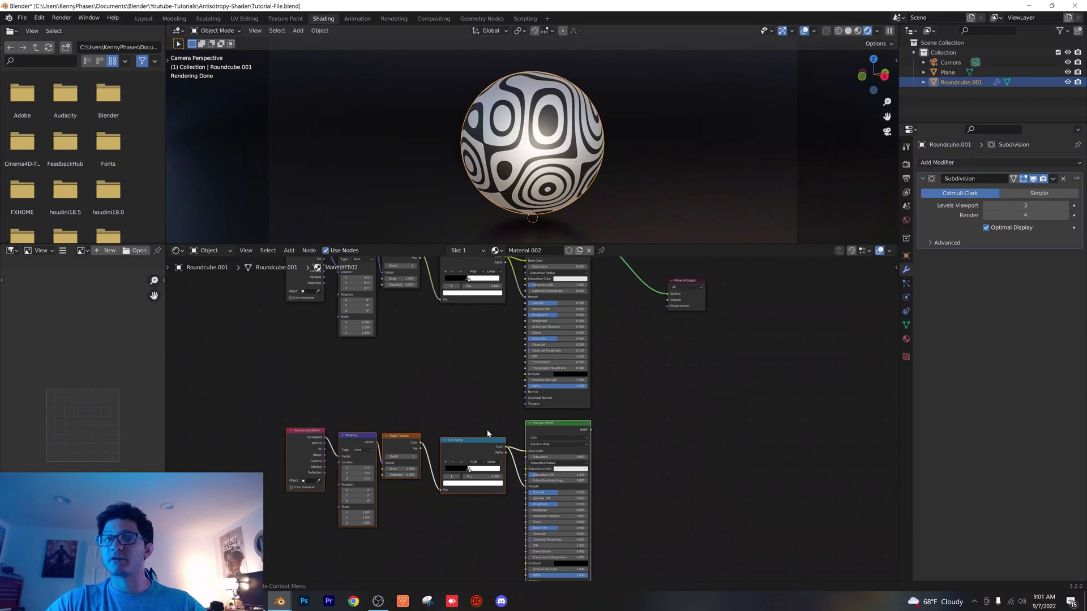
scroll(487, 433, "up", 1)
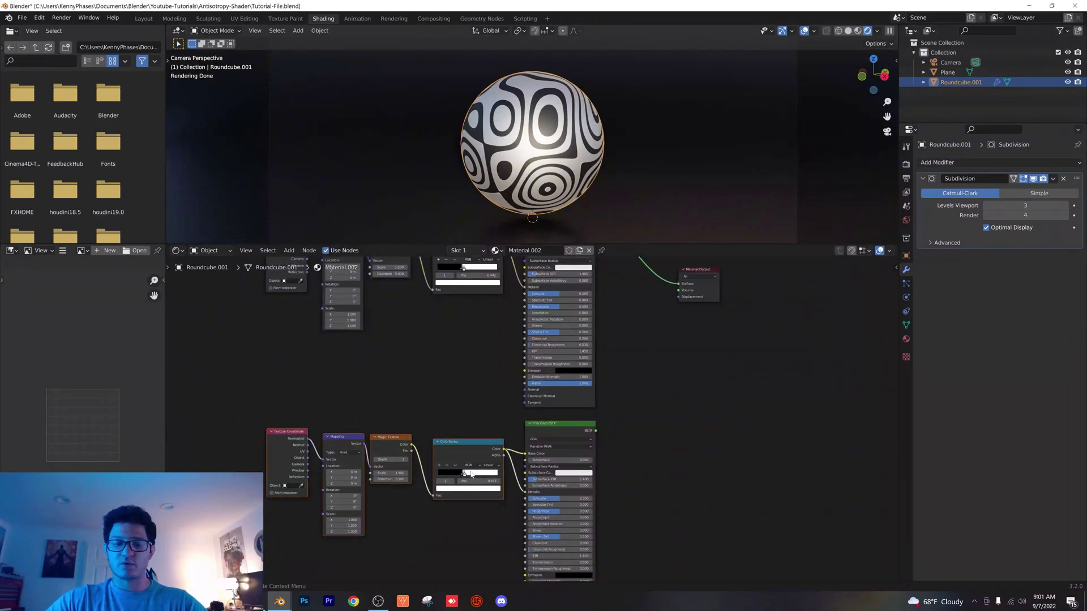
key("g")
left_click(469, 544)
- In the duplicated chain, unlink the ColorRamp from Base Color and link the Magic Texture's Color output to Roughness
middle_click_drag(442, 451, 441, 358)
scroll(435, 431, "up", 3)
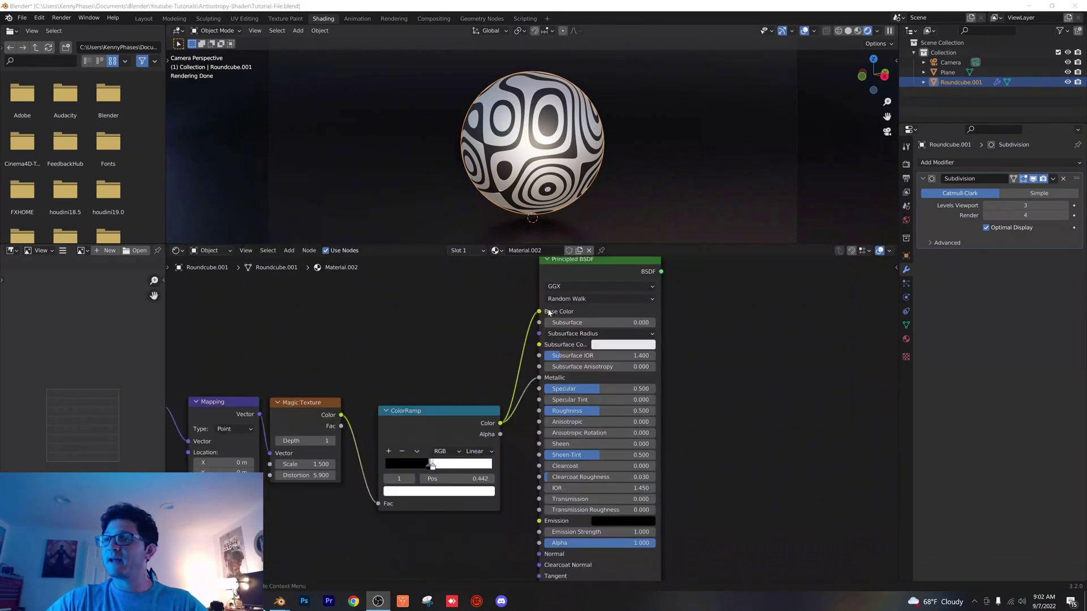
left_click_drag(549, 313, 478, 366)
left_click_drag(461, 413, 539, 378)
left_click_drag(439, 326, 456, 306)
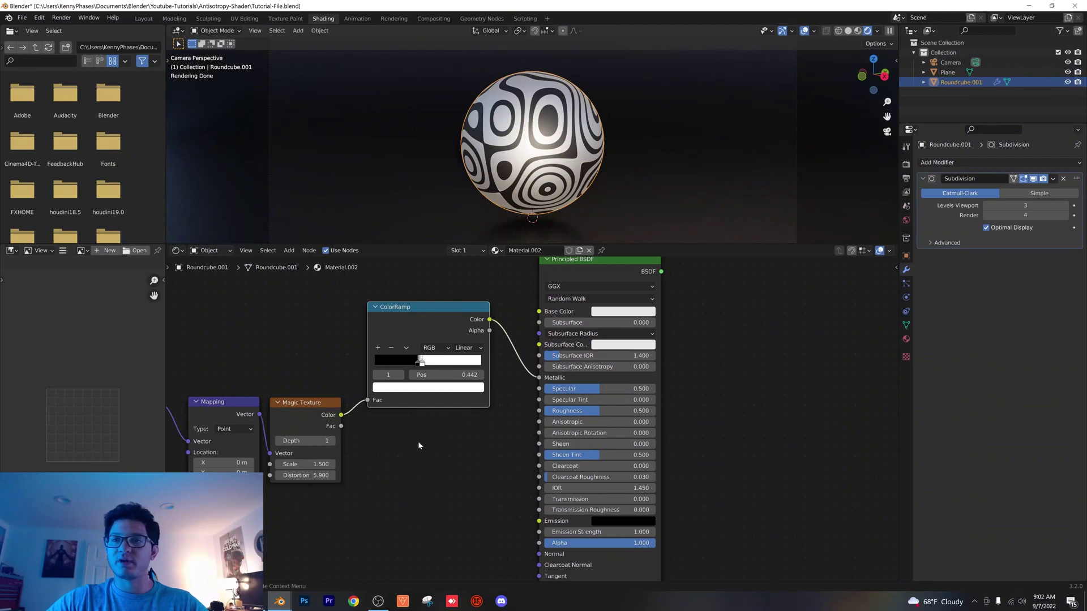
mouse_move(342, 418)
left_mouse_down()
mouse_move(399, 425)
mouse_move(407, 471)
mouse_move(446, 450)
mouse_move(473, 467)
mouse_move(532, 446)
mouse_move(539, 412)
left_mouse_up()
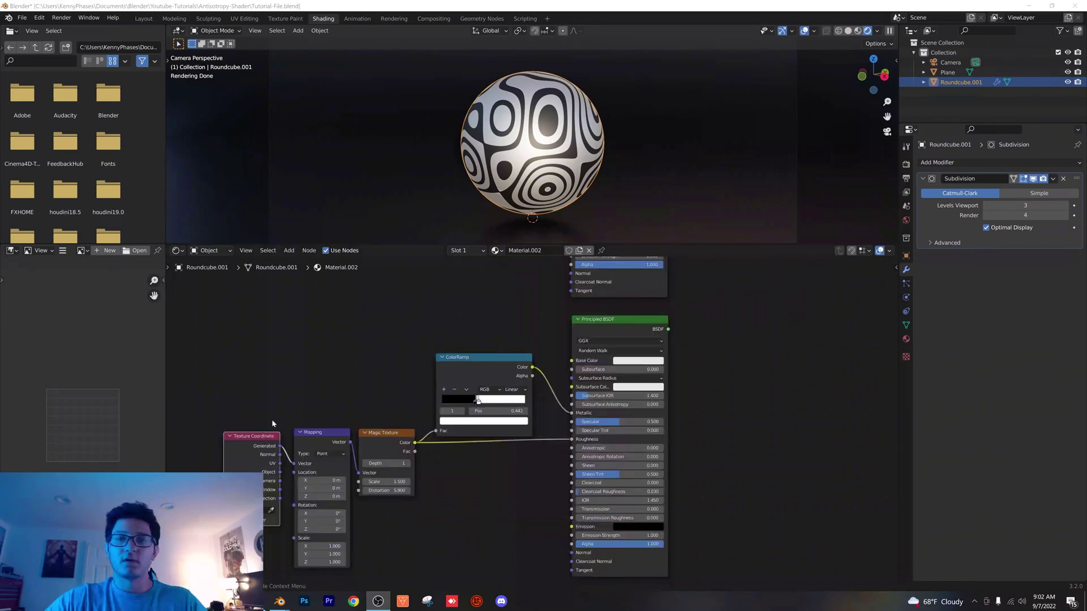
- Duplicate the lower chain's Texture Coordinate and Mapping nodes above it and add a Gradient Texture beside them
left_click_drag(214, 381, 327, 483)
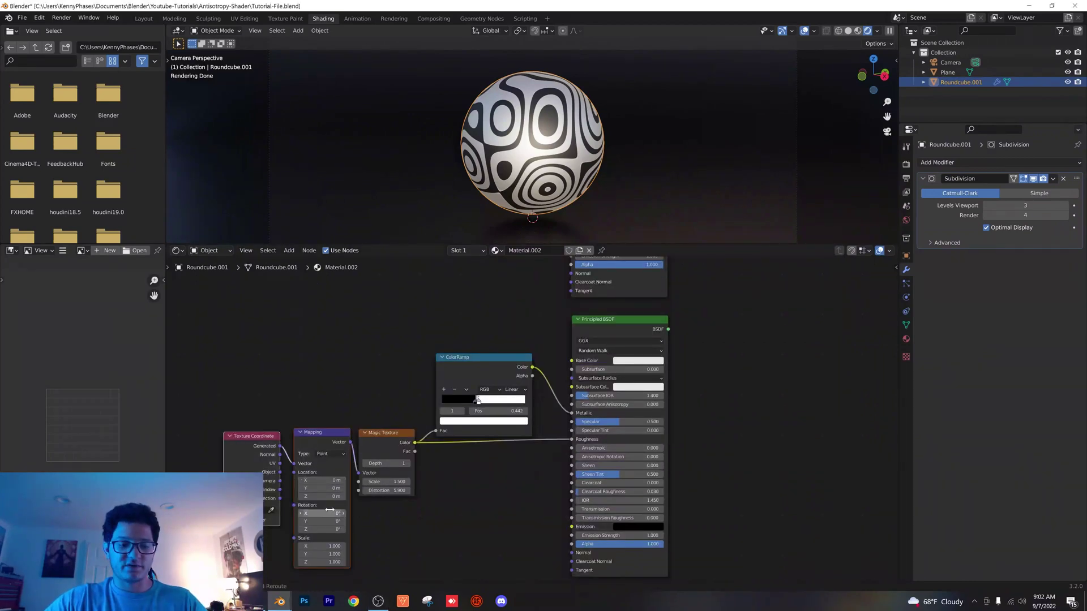
key("shift+d")
left_click(327, 325)
middle_click_drag(406, 318, 421, 403)
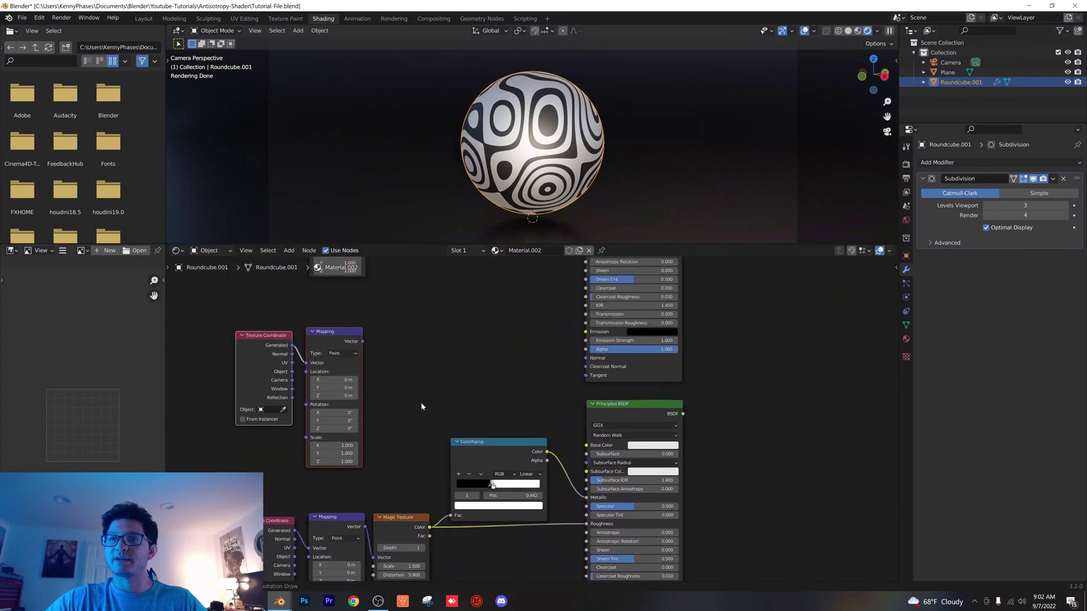
left_click(289, 250)
left_click(297, 261)
type("gradient")
key("Return")
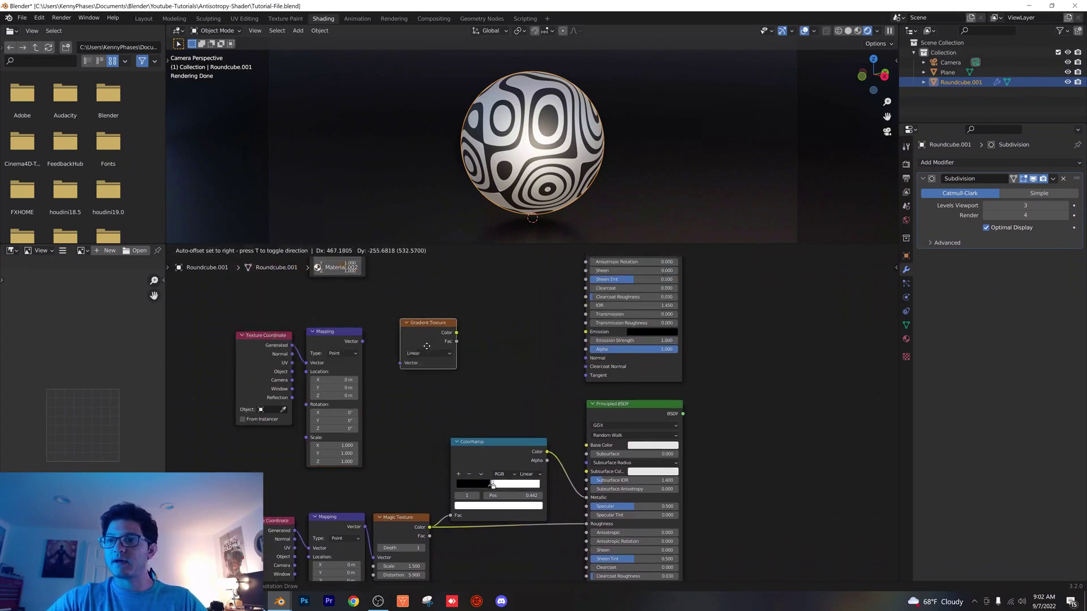
left_click(410, 360)
- Duplicate the lower ColorRamp and link the new Mapping through the Gradient Texture and this ramp into the second Principled BSDF's Base Color
key("shift+d")
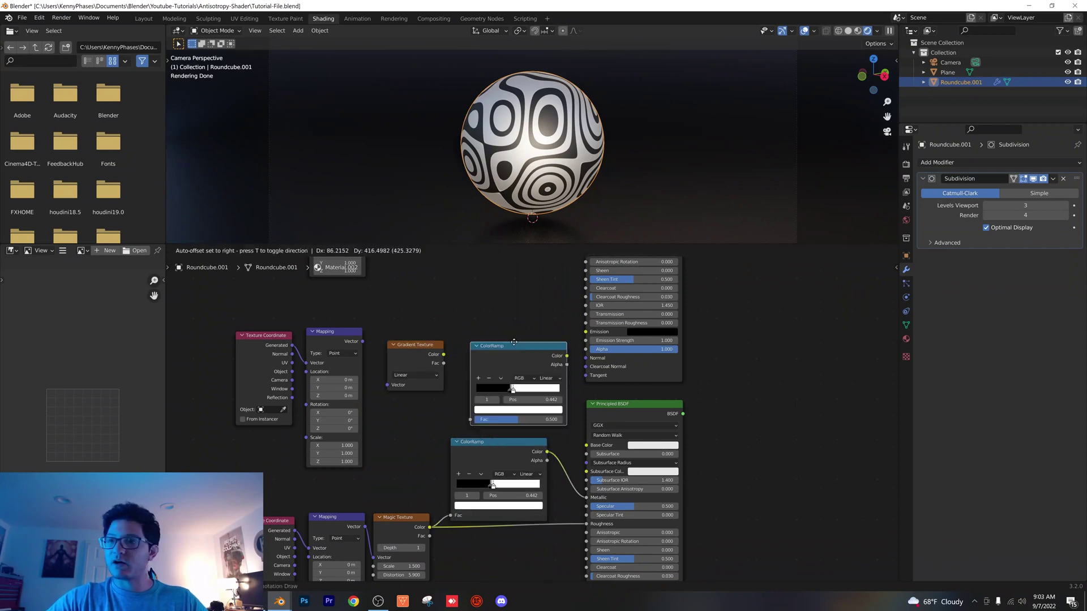
left_click(502, 311)
scroll(406, 353, "up", 2)
left_click_drag(324, 322, 331, 339)
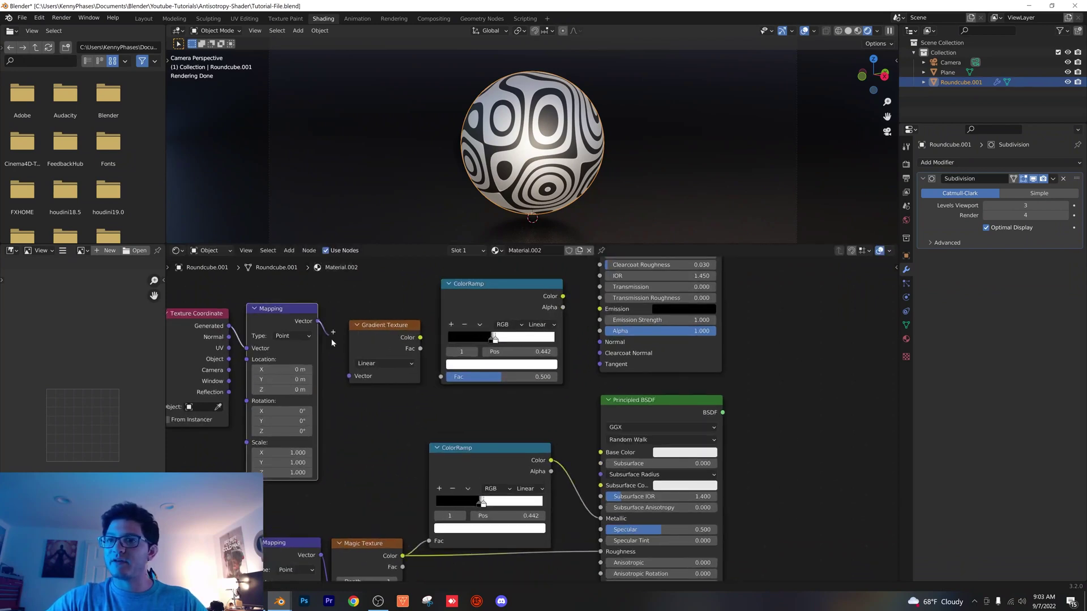
left_click_drag(420, 338, 441, 377)
middle_click_drag(562, 302, 511, 324)
left_click_drag(513, 318, 550, 474)
scroll(529, 430, "down", 5)
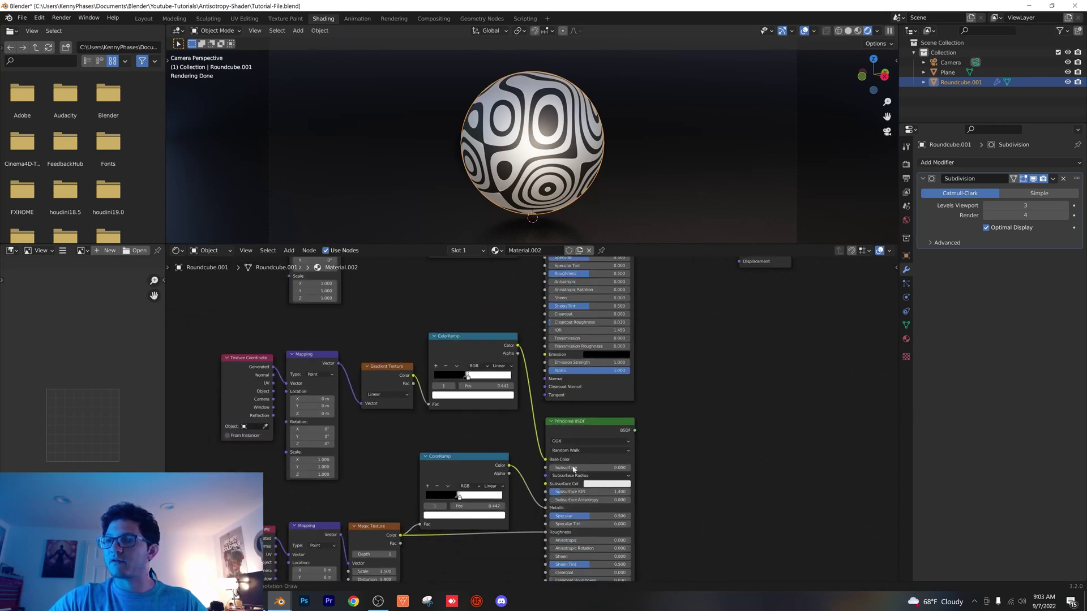
- Move the gradient and magic texture chains down so they sit beside the second Principled BSDF
left_click_drag(281, 329, 464, 464)
key("g")
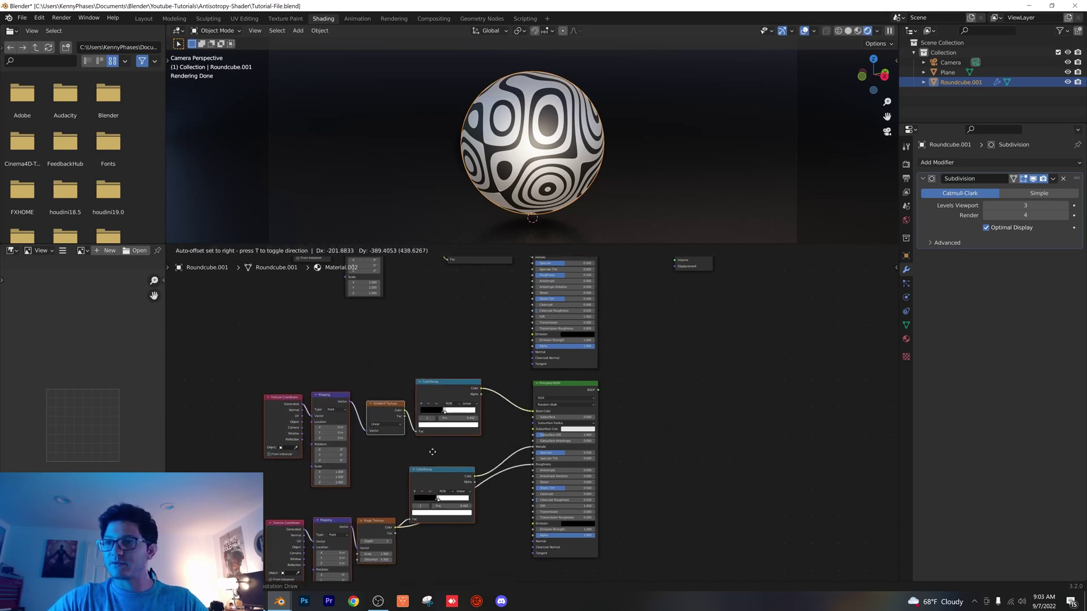
left_click(439, 440)
scroll(511, 482, "down", 3)
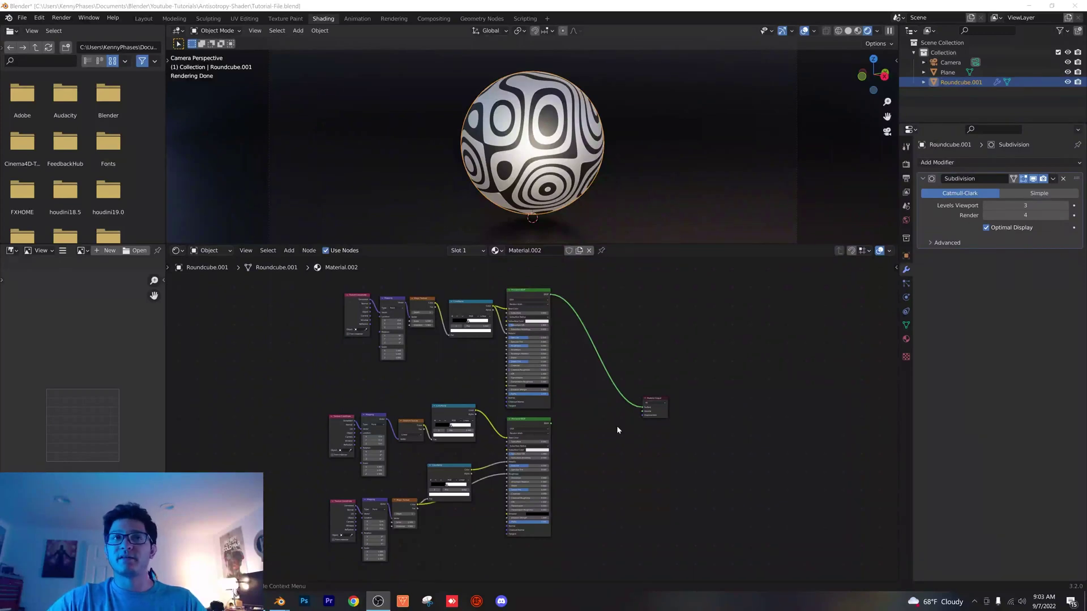
- Add a Mix Shader on the link between the first Principled BSDF and the Material Output
left_click(289, 250)
type("mix")
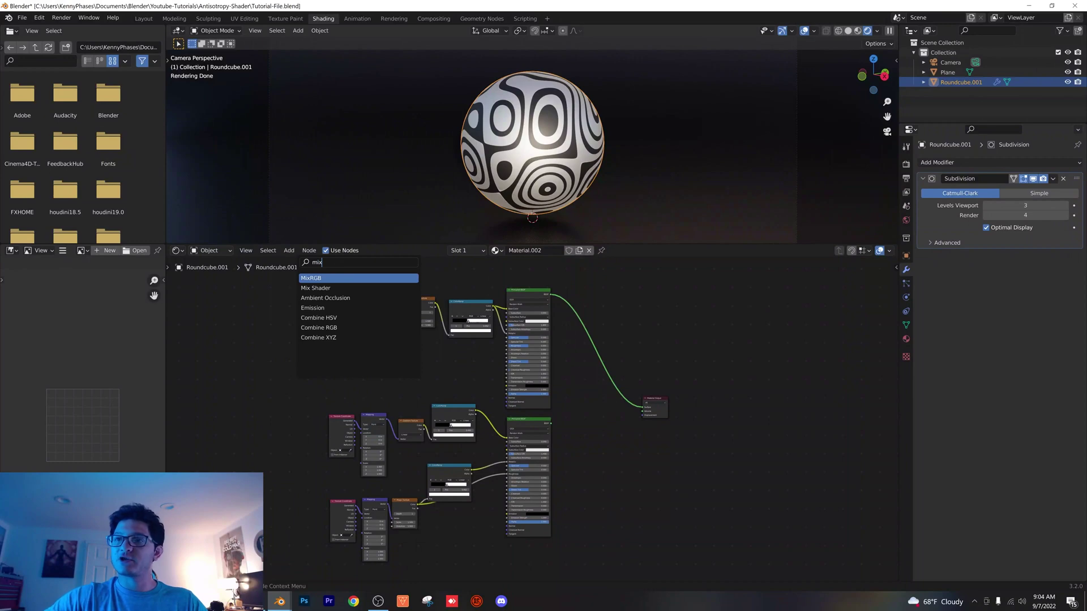
key("Return")
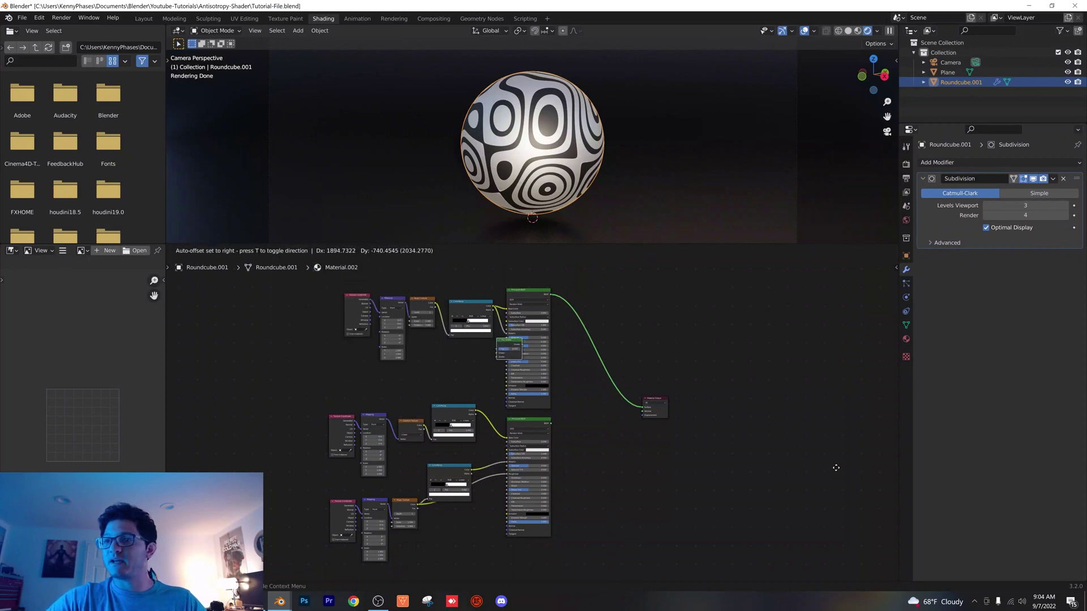
left_click(628, 399)
scroll(652, 400, "up", 1)
scroll(652, 400, "up", 4)
middle_click_drag(644, 399, 510, 451)
scroll(521, 447, "up", 3)
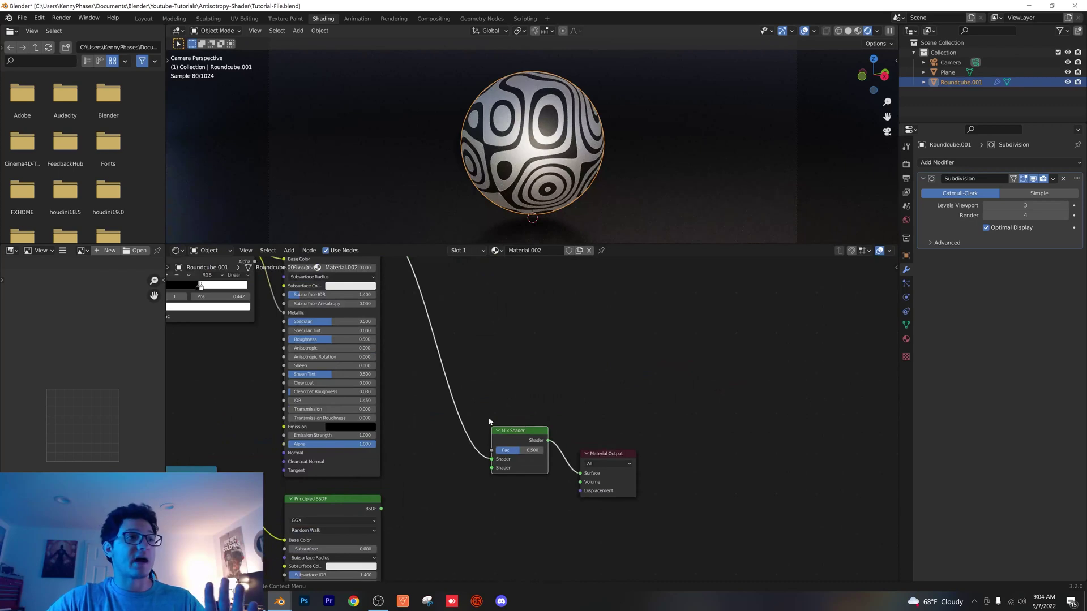
- Link the second Principled BSDF to the Mix Shader's second Shader input
scroll(452, 452, "up", 2)
middle_click_drag(474, 471, 474, 439)
left_click_drag(371, 457, 510, 405)
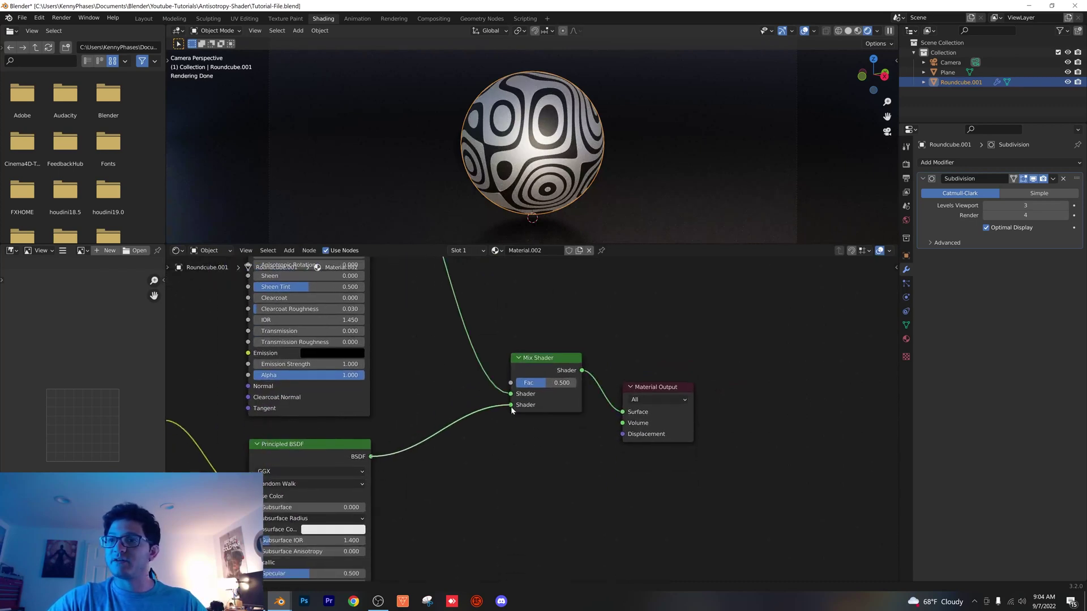
- Change the white stop of the Gradient Texture's ColorRamp to bright blue
scroll(500, 464, "down", 1)
middle_click_drag(460, 427, 611, 425)
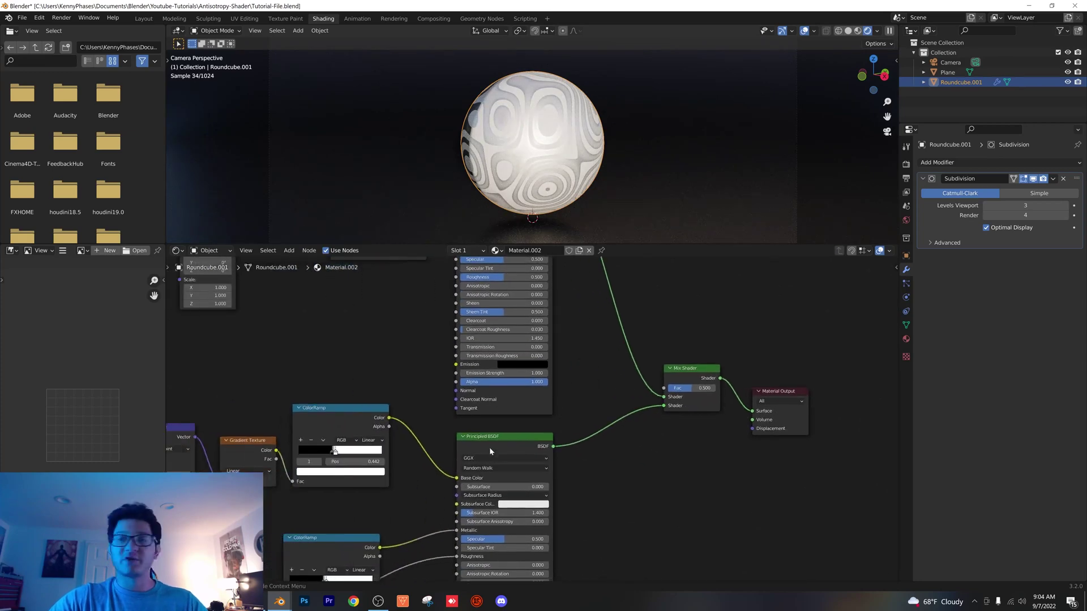
scroll(387, 413, "up", 4)
middle_click_drag(394, 410, 536, 374)
left_click(426, 458)
left_click(426, 464)
left_click(429, 459)
left_click_drag(415, 350, 414, 304)
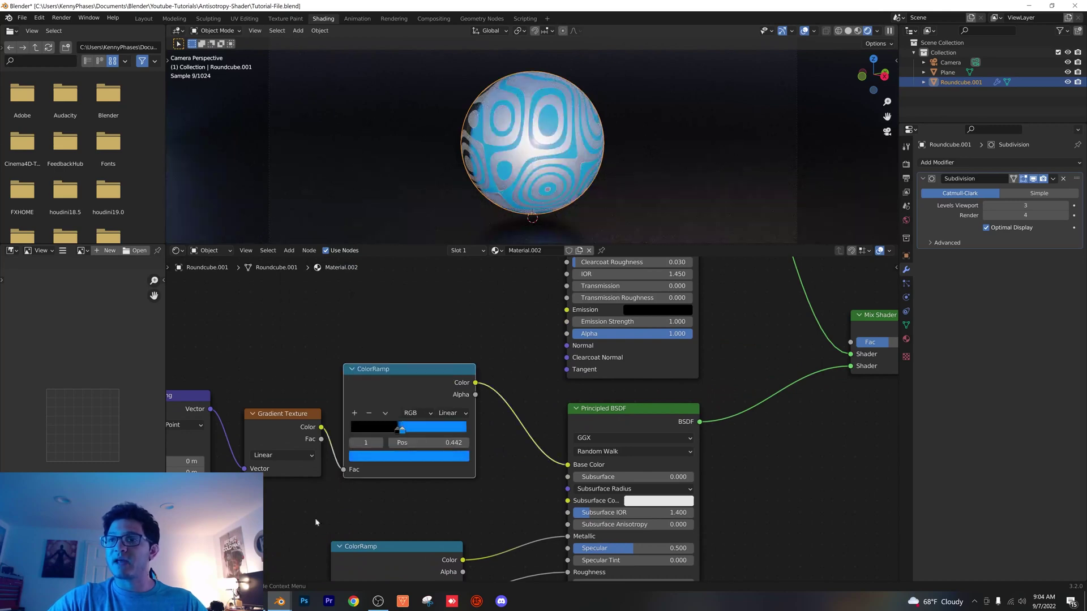
- Color the gradient ramp's black stop magenta at position 0.455 and move the blue stop to 0.784
left_click(397, 430)
left_click(399, 456)
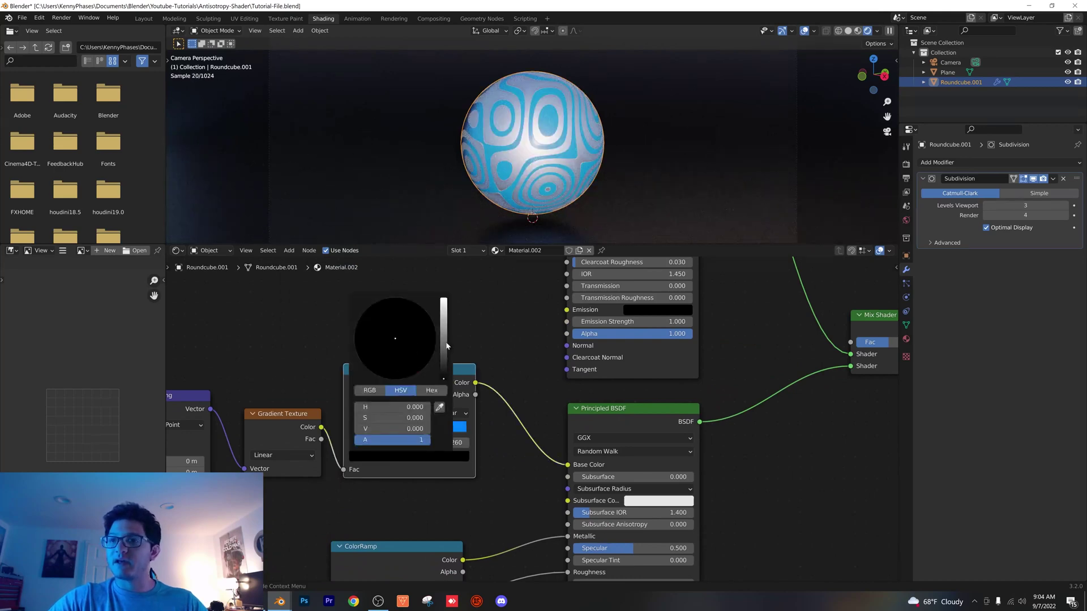
left_click_drag(446, 346, 443, 300)
left_click(430, 326)
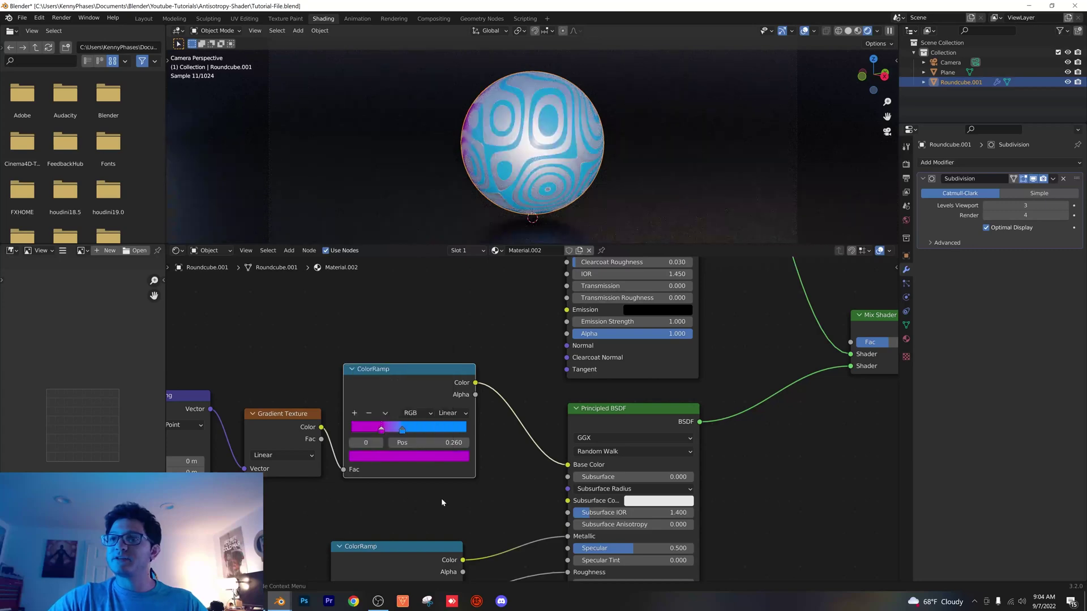
left_click_drag(403, 430, 445, 431)
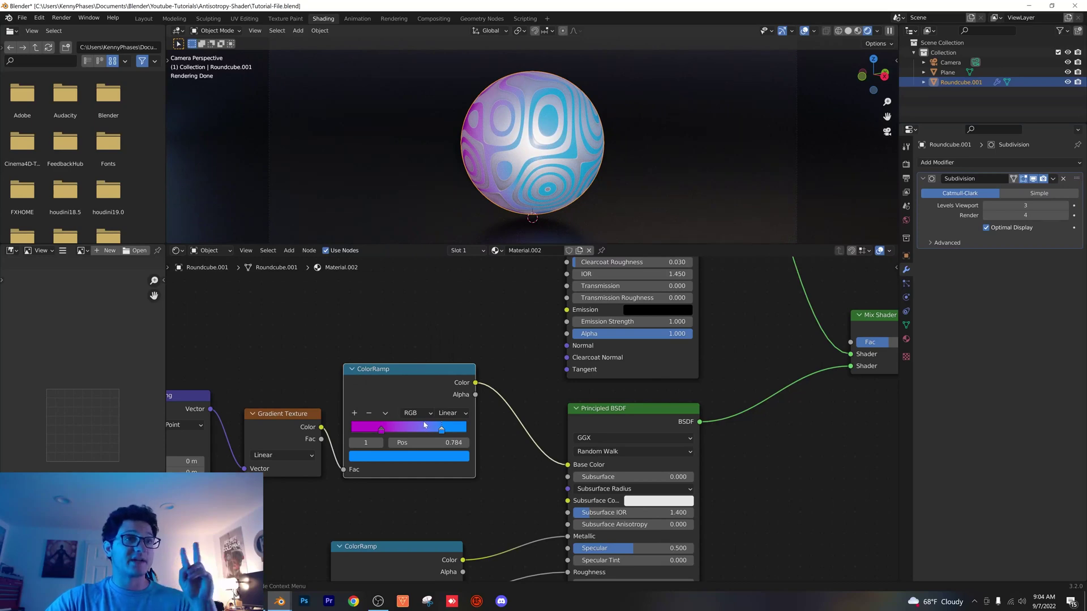
left_click_drag(381, 429, 408, 438)
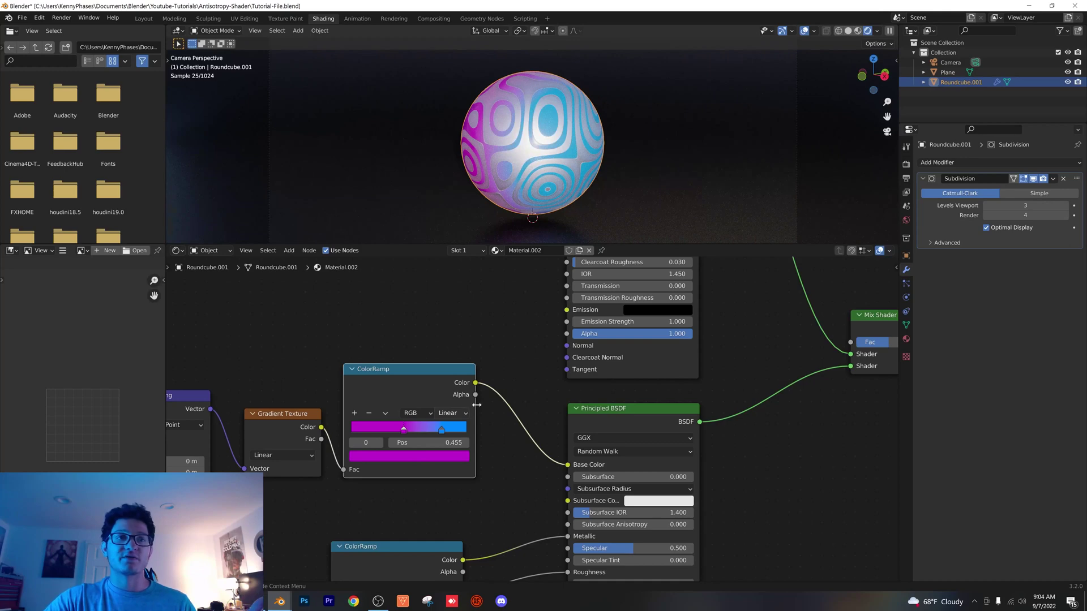
- Combine all nodes except the Material Output into one node group
key("Home")
scroll(488, 352, "up", 5)
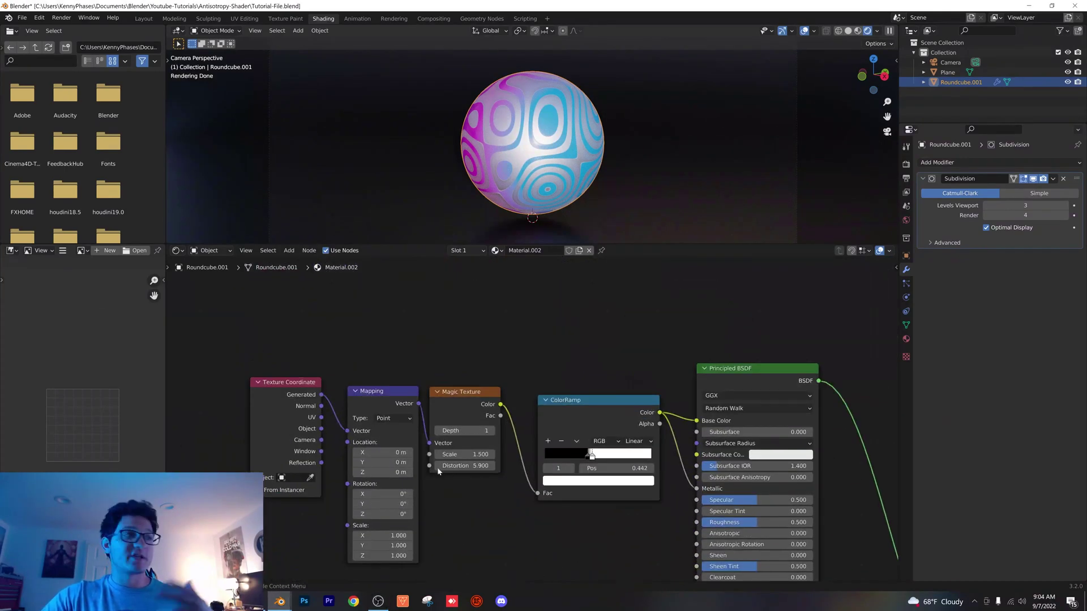
middle_click_drag(480, 536, 493, 328)
middle_click_drag(507, 440, 518, 306)
scroll(497, 490, "down", 4)
scroll(494, 462, "up", 4)
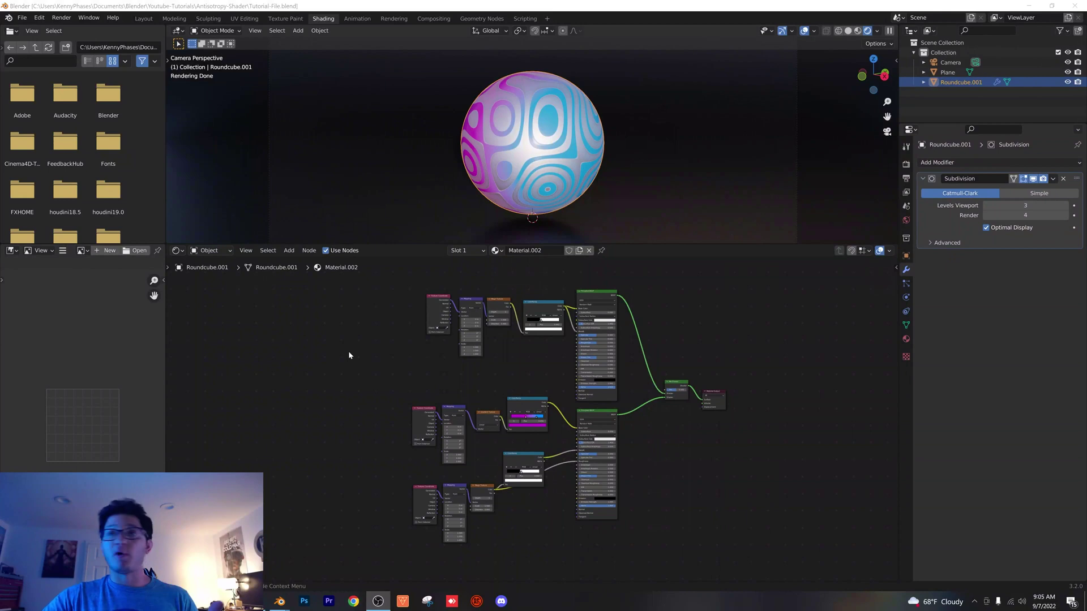
left_click_drag(338, 272, 677, 548)
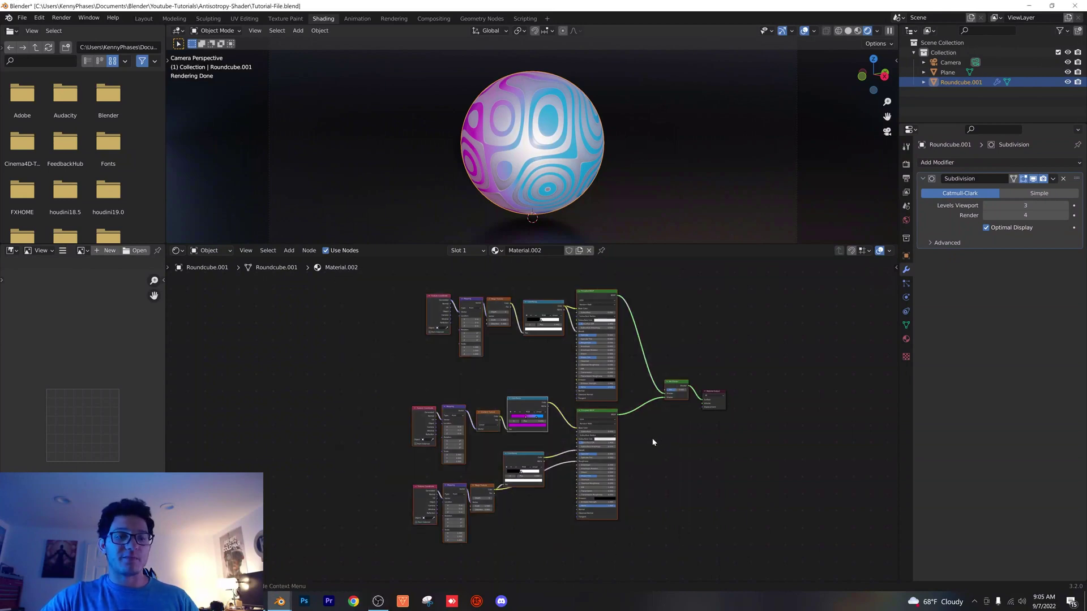
key("ctrl+g")
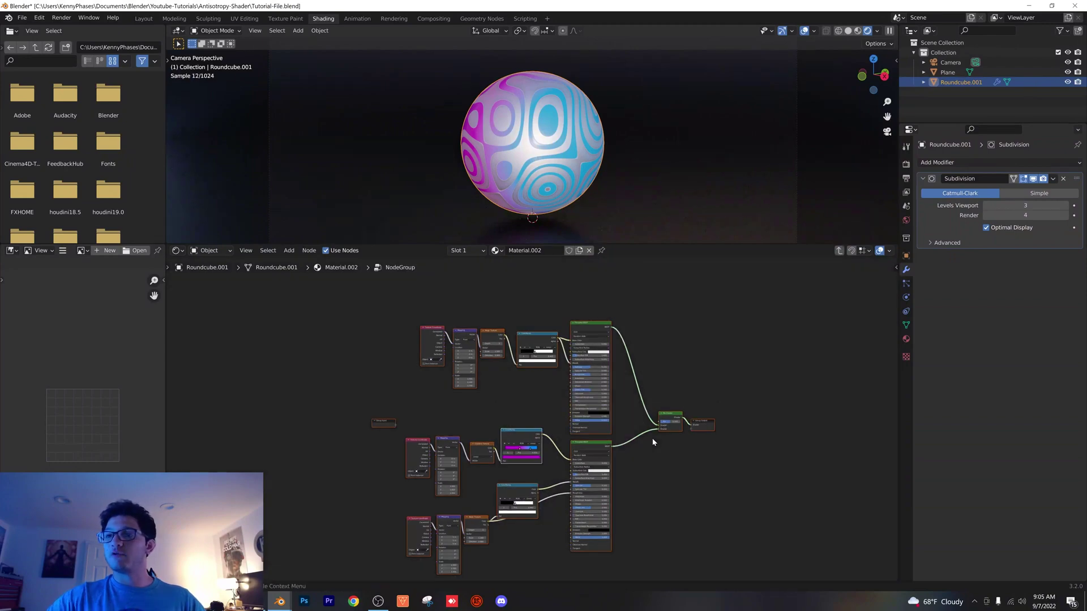
- Leave the node group to view its collapsed node, and open the group again
key("Tab")
scroll(548, 403, "up", 5)
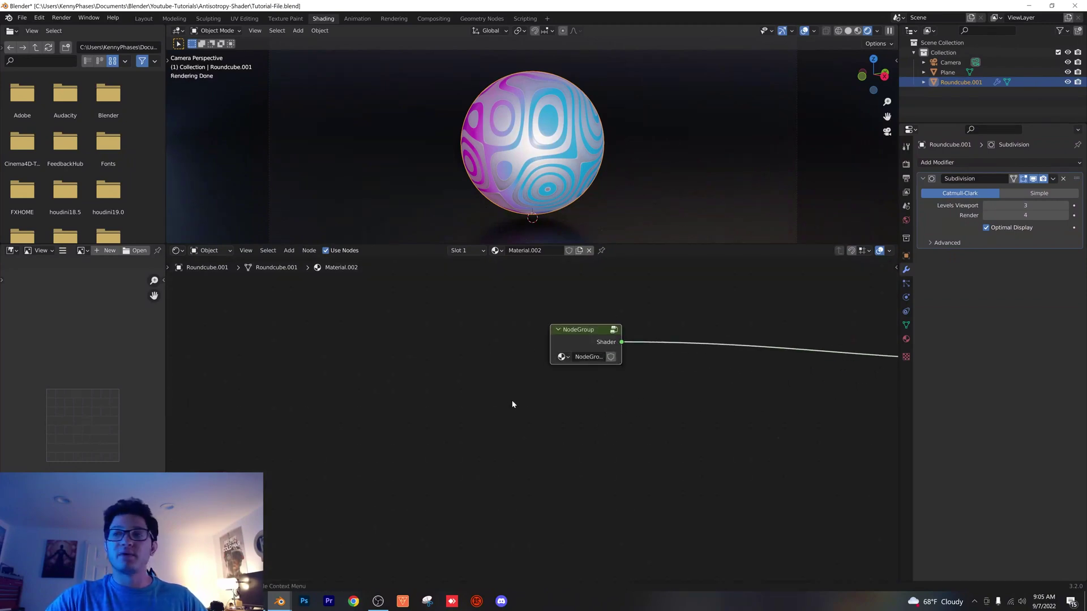
key("Tab")
scroll(507, 395, "down", 5)
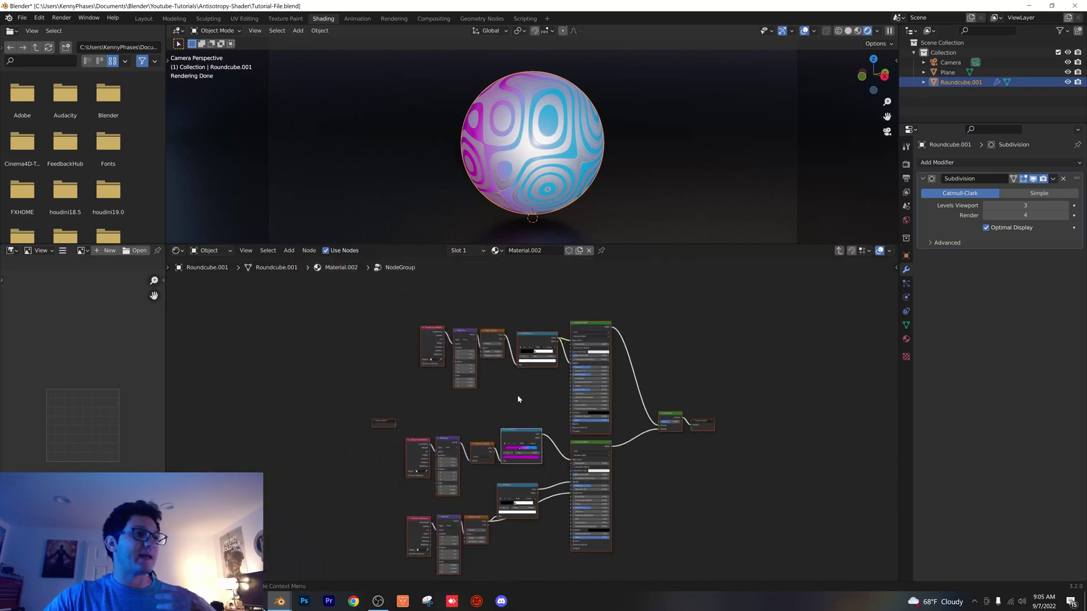
- Move the Group Input node farther away from the gradient chain's Texture Coordinate node inside the group
scroll(517, 396, "up", 4)
middle_click_drag(531, 382, 502, 358)
scroll(286, 362, "up", 3)
middle_click_drag(284, 350, 713, 406)
scroll(502, 377, "up", 4)
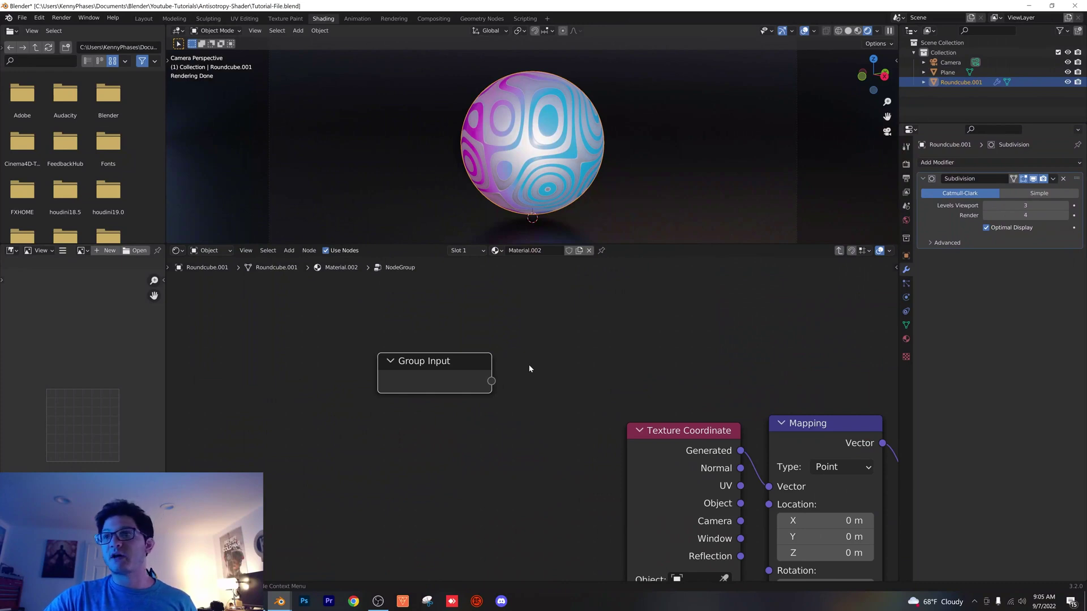
scroll(530, 367, "down", 3)
middle_click_drag(583, 371, 487, 366)
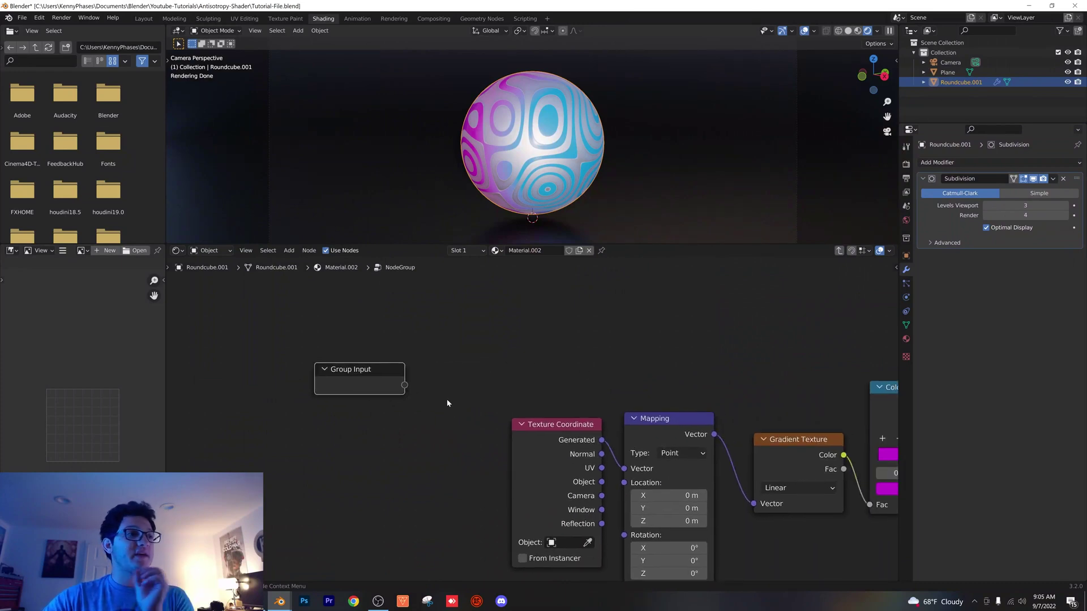
scroll(445, 400, "down", 1)
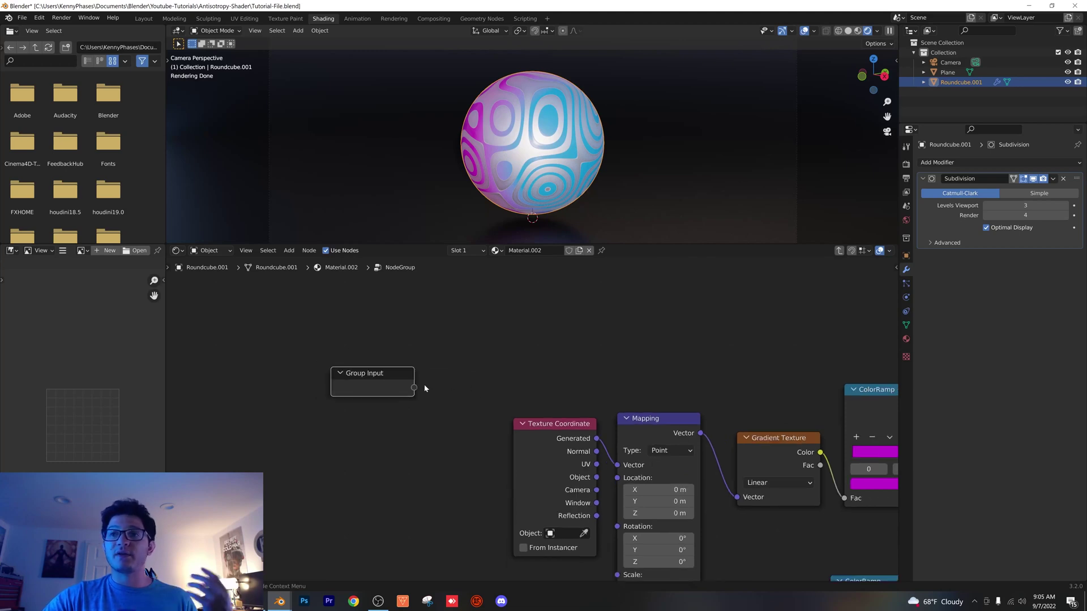
left_click_drag(413, 390, 466, 361)
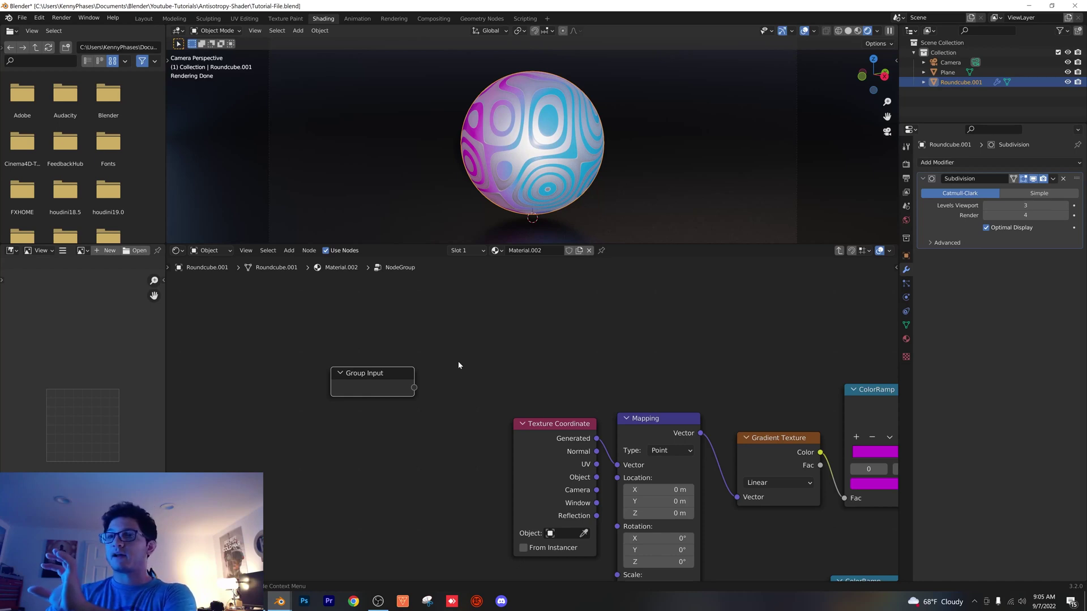
- Show the sphere's material properties with Displacement collapsed, and link the Group Input to the gradient Mapping's Rotation
left_click(906, 338)
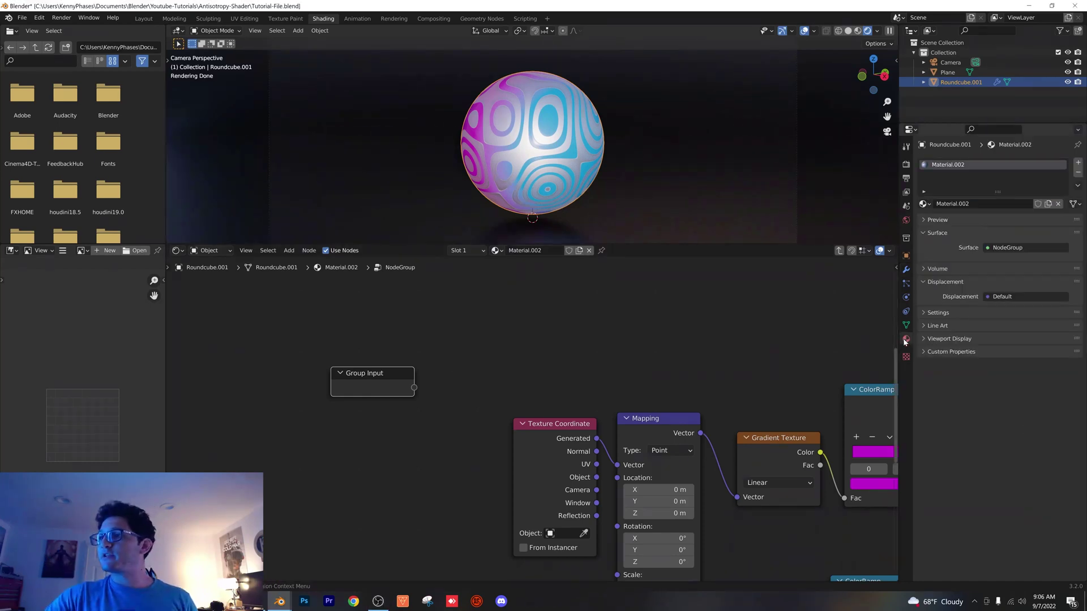
left_click(936, 282)
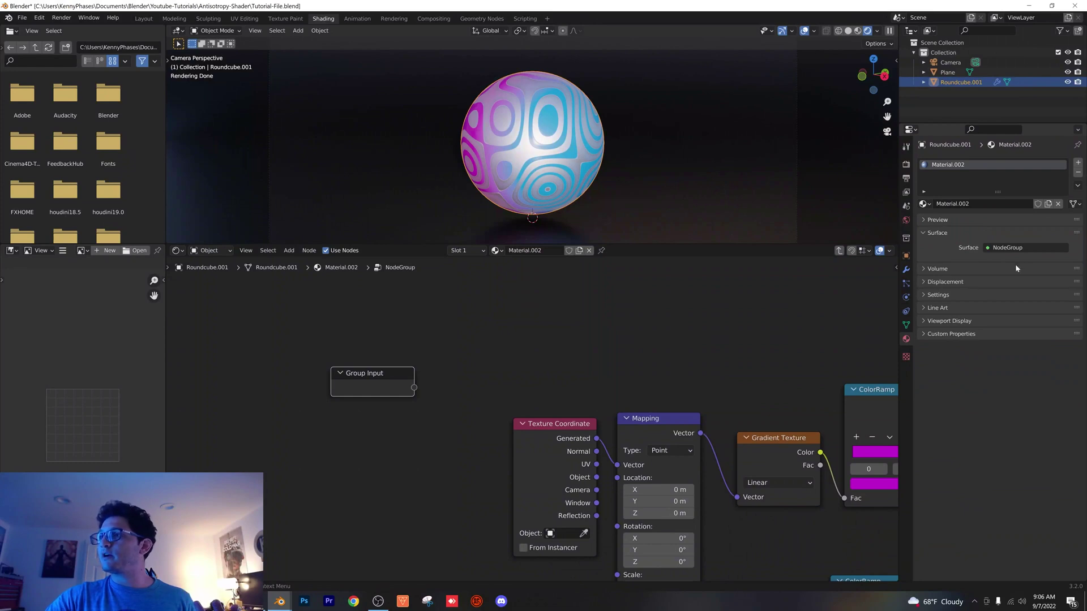
middle_click_drag(493, 362, 340, 306)
left_click_drag(260, 333, 465, 477)
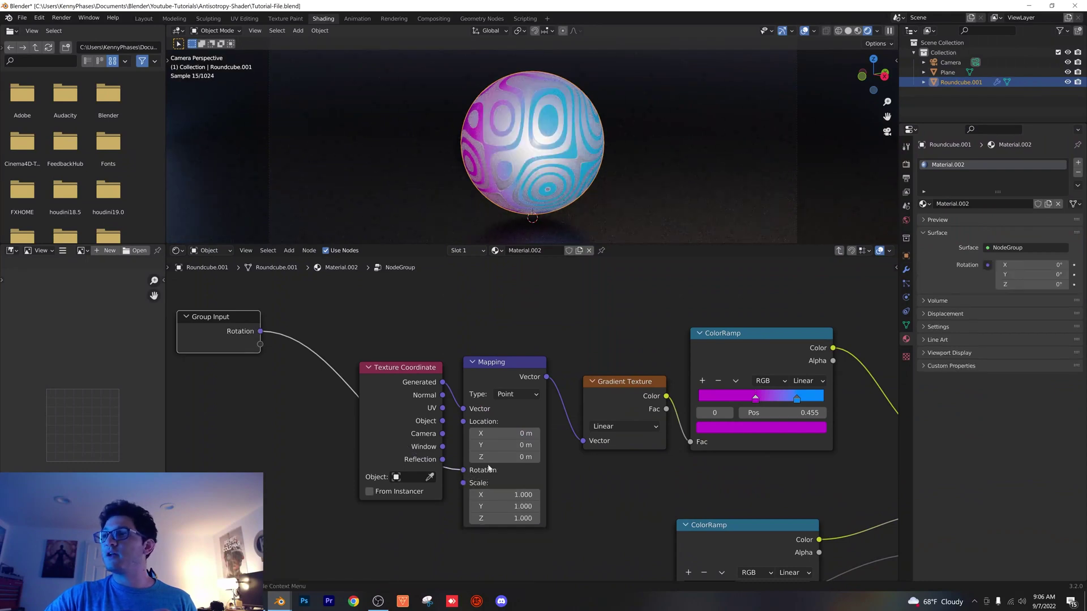
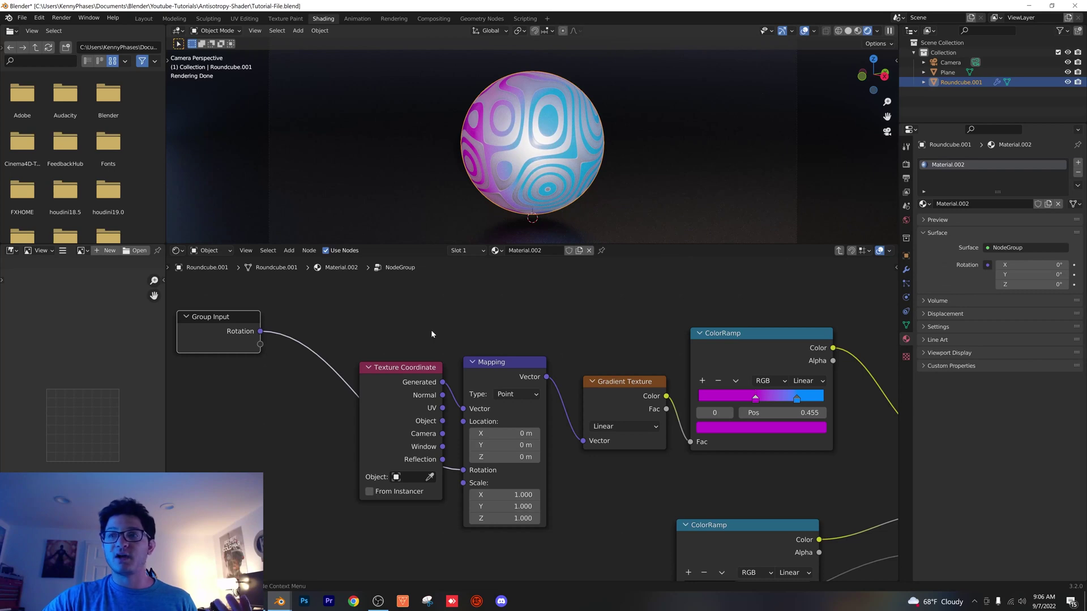
- Undo the Rotation link and connect the Group Input to the Scale of the Magic Texture in the upper chain
key("ctrl+z")
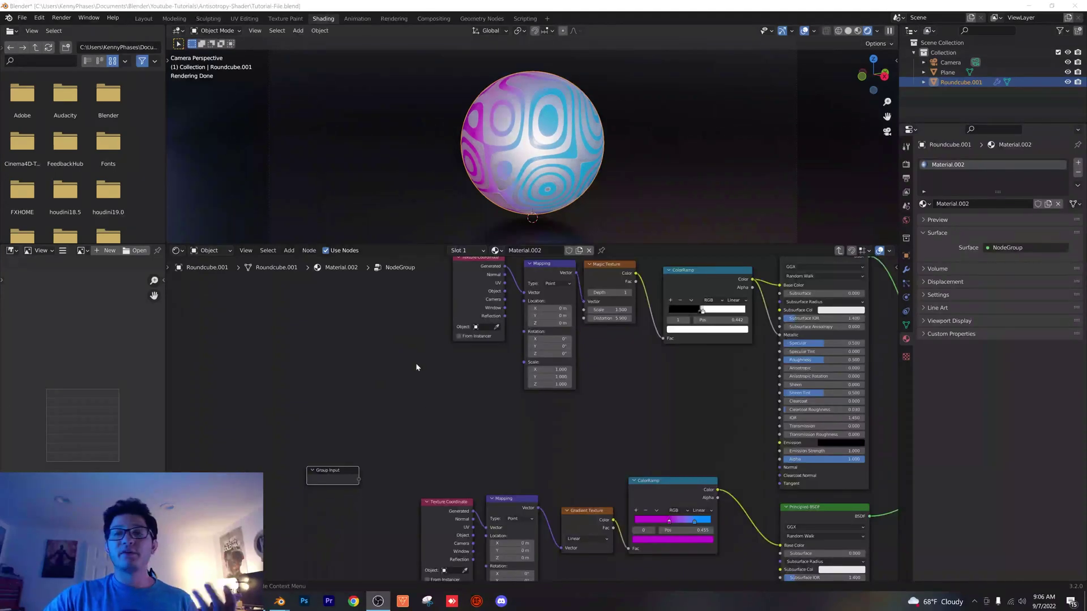
left_click_drag(367, 478, 587, 311)
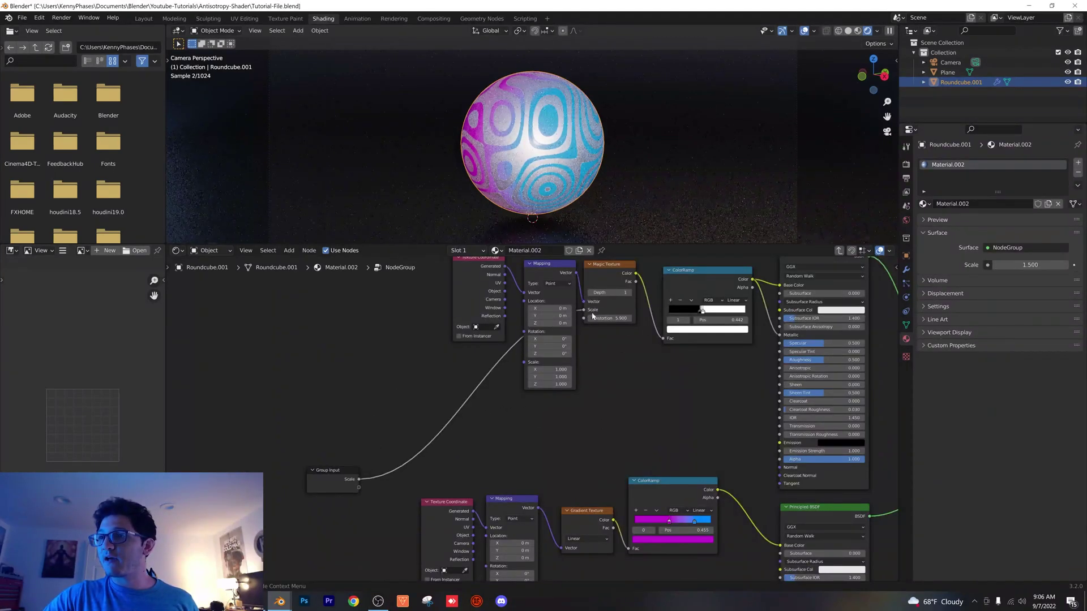
- Connect the Group Input's Scale to the lower Magic Texture's Scale, and set the material's exposed Scale to 0.700
middle_click_drag(483, 478, 457, 337)
middle_click_drag(354, 365, 315, 320)
left_click_drag(292, 296, 485, 530)
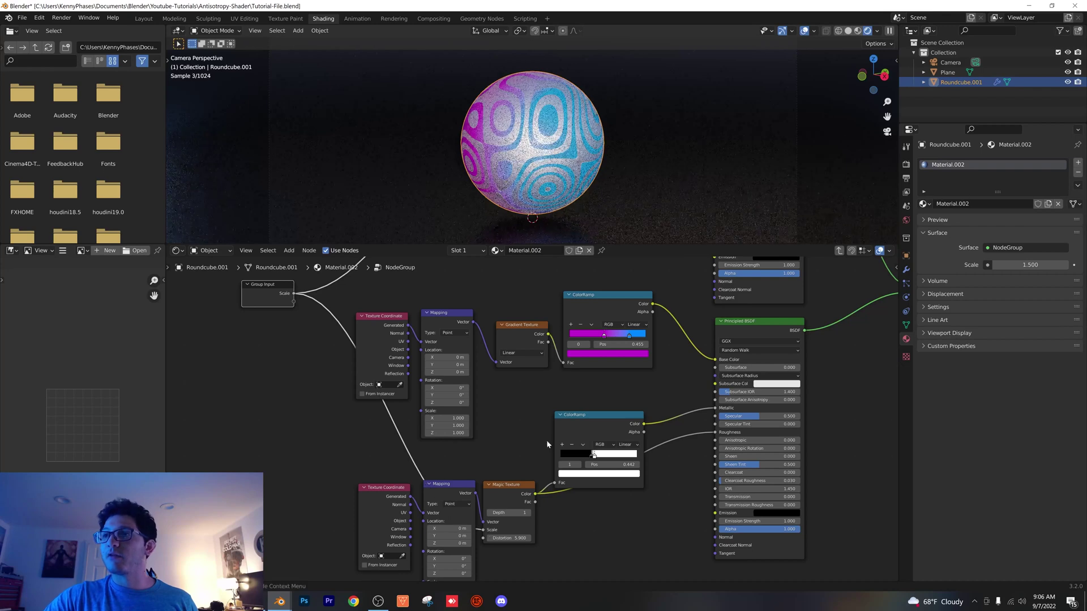
left_click_drag(994, 264, 1031, 265)
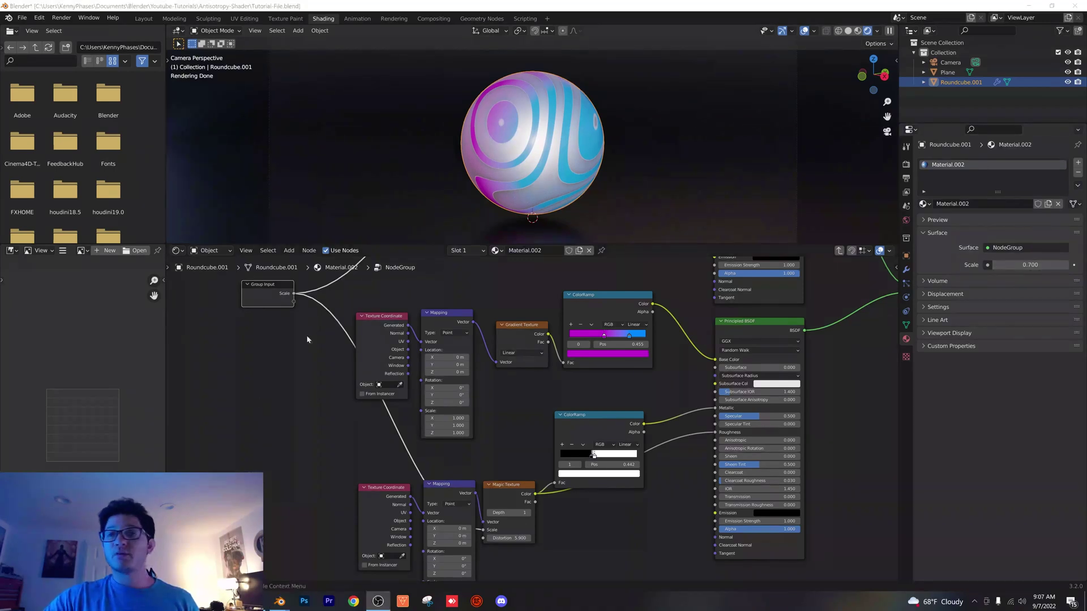
- Expose Distortion on the Group Input by linking it to the Distortion of both the upper and lower Magic Textures
middle_click_drag(290, 374, 388, 478)
scroll(296, 360, "up", 1)
left_click_drag(299, 500, 562, 303)
scroll(512, 428, "down", 2)
middle_click_drag(363, 512, 306, 352)
left_click_drag(321, 330, 490, 548)
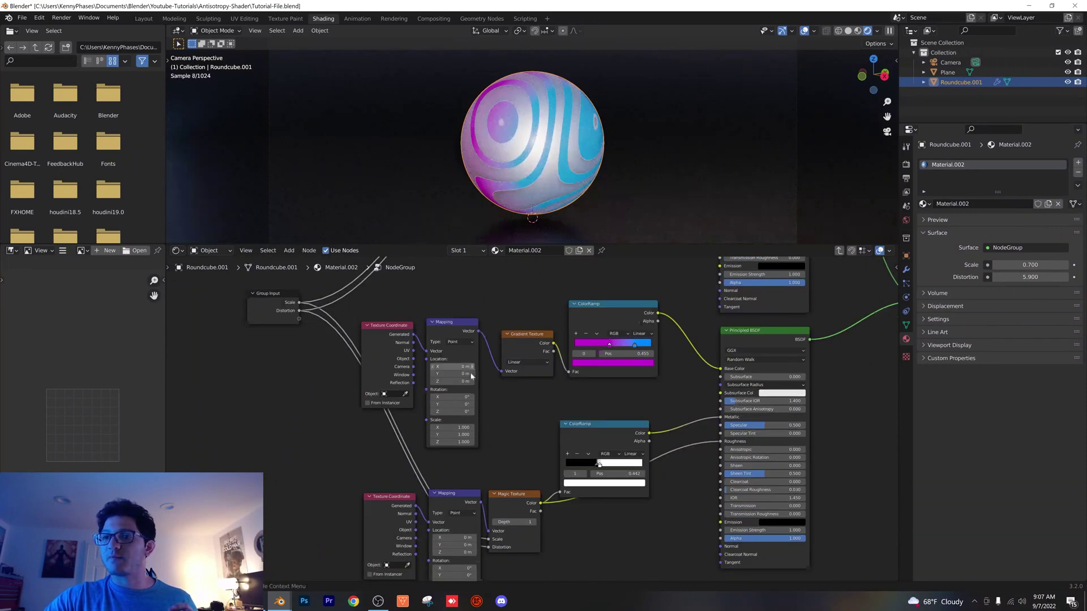
- Set the material's exposed Distortion to 4.500
scroll(521, 425, "down", 3)
middle_click_drag(522, 424, 470, 502)
left_click_drag(1025, 277, 955, 256)
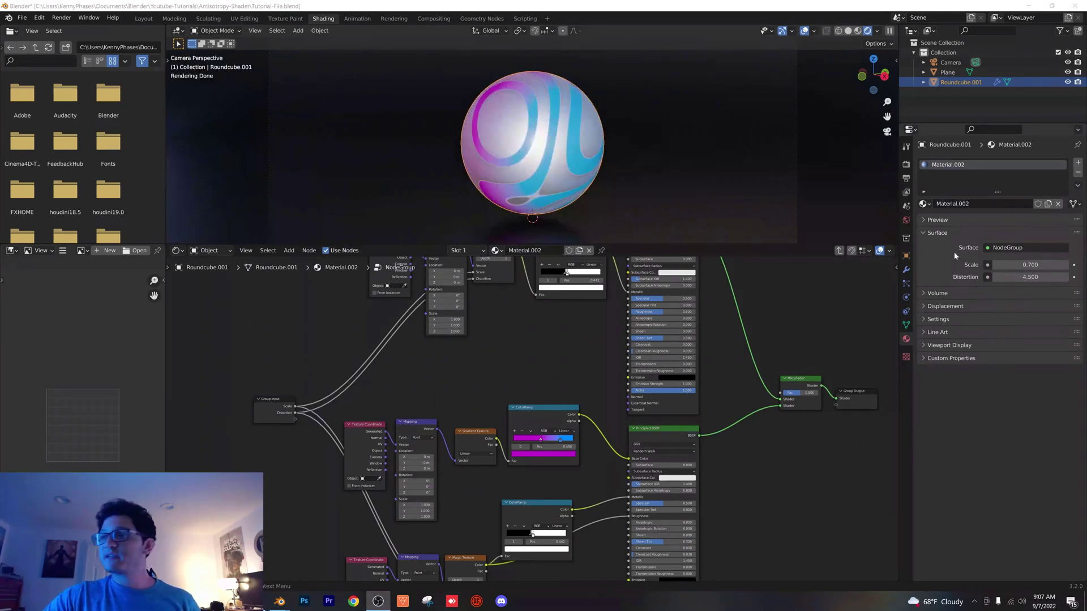
- Show the node group's inputs and rename the Scale input to the author's first name in possessive form followed by "Scale"
left_click(894, 269)
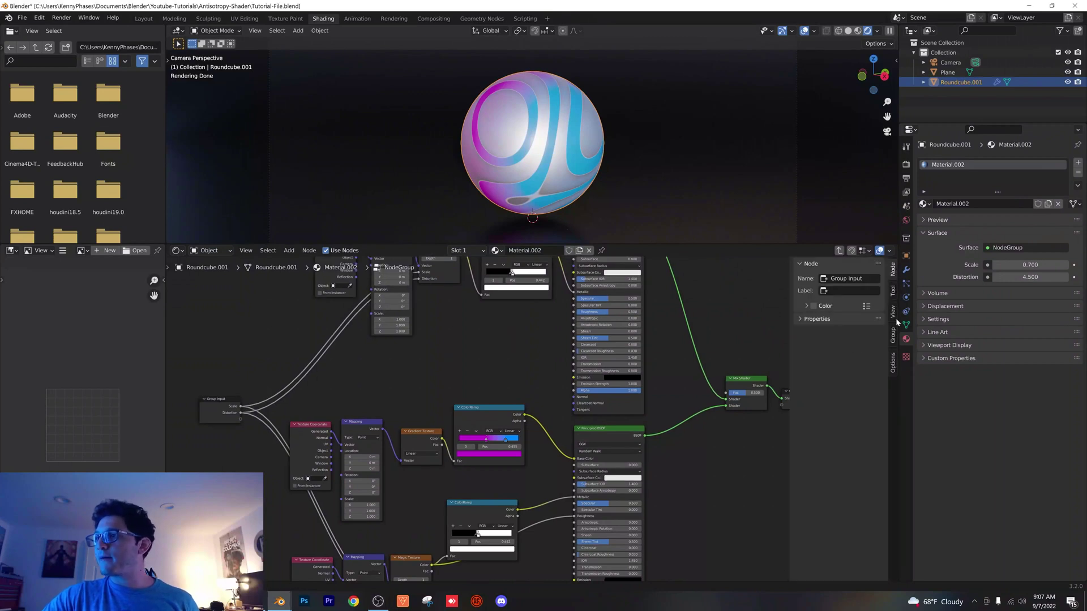
left_click(892, 337)
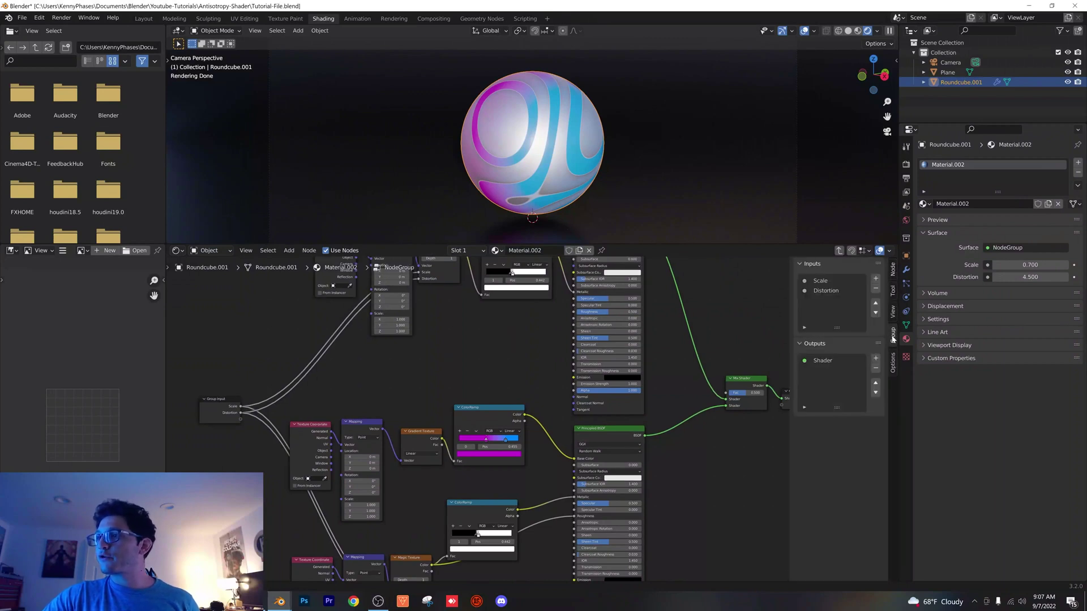
left_click(808, 282)
double_click(818, 281)
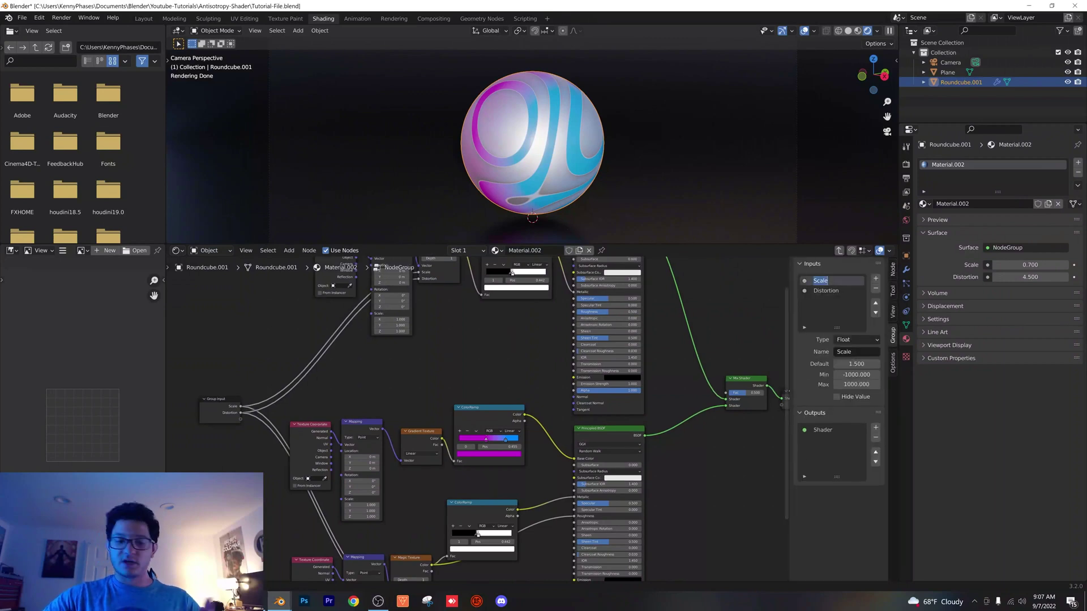
type("Kenny's")
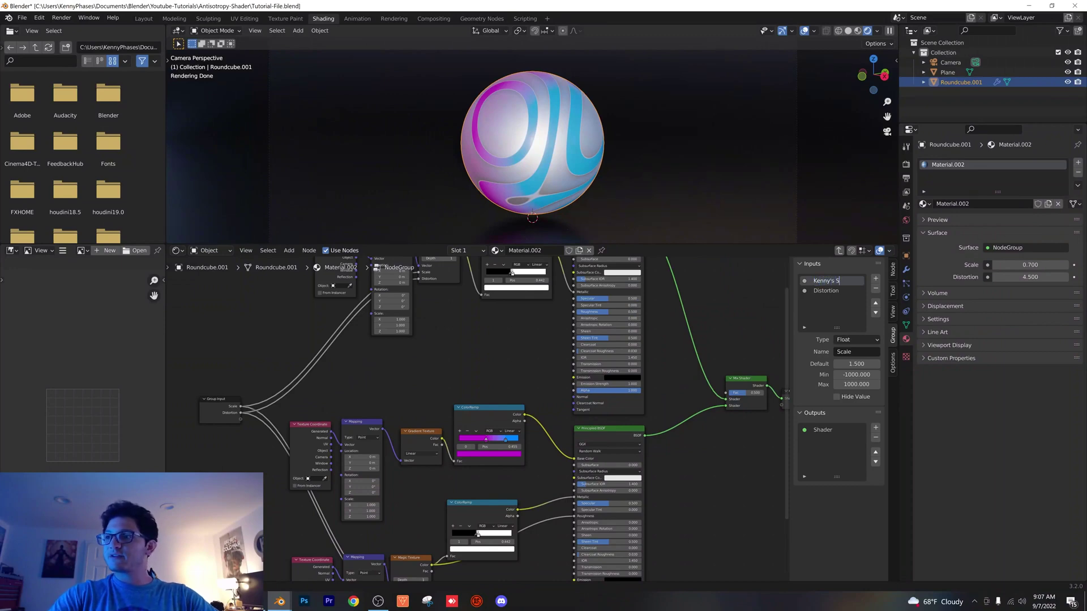
key("Return")
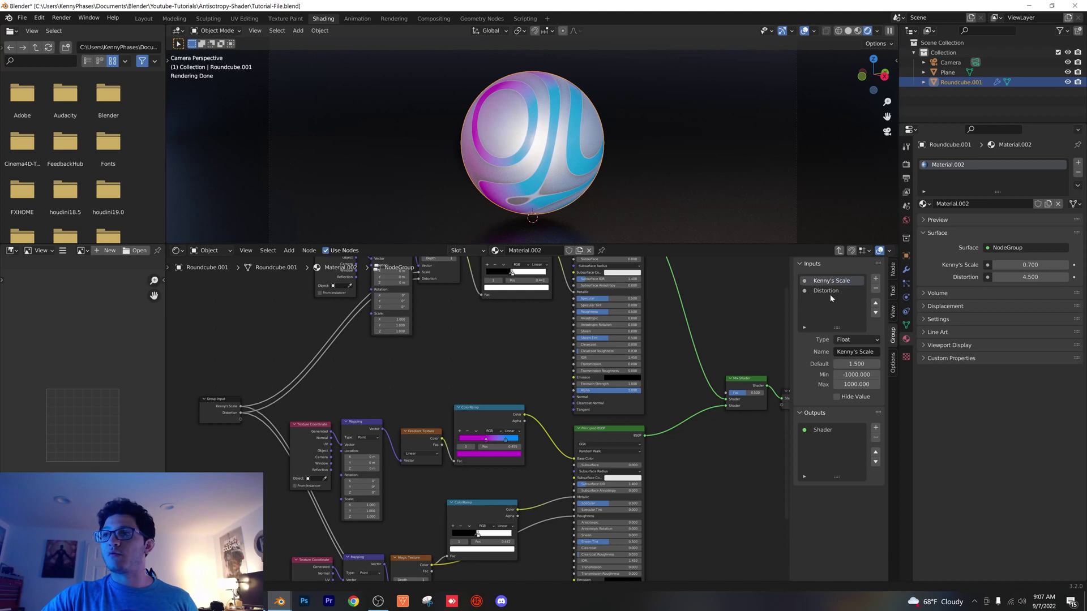
- Rename the group's Distortion input to "Custom Distortion" and set its value in the material to 8.200
left_click(829, 291)
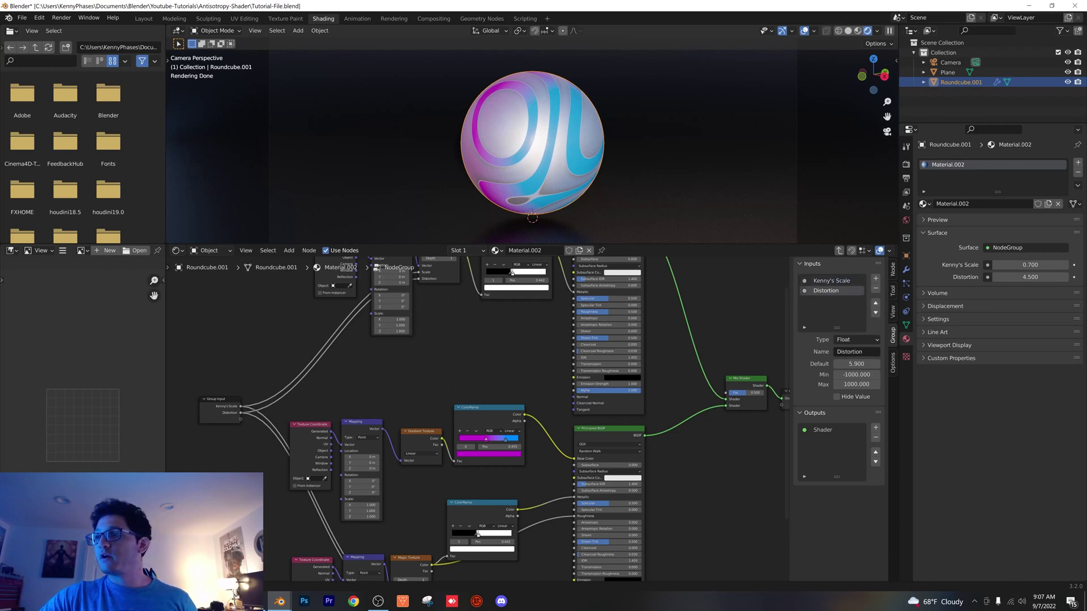
double_click(827, 291)
type("C")
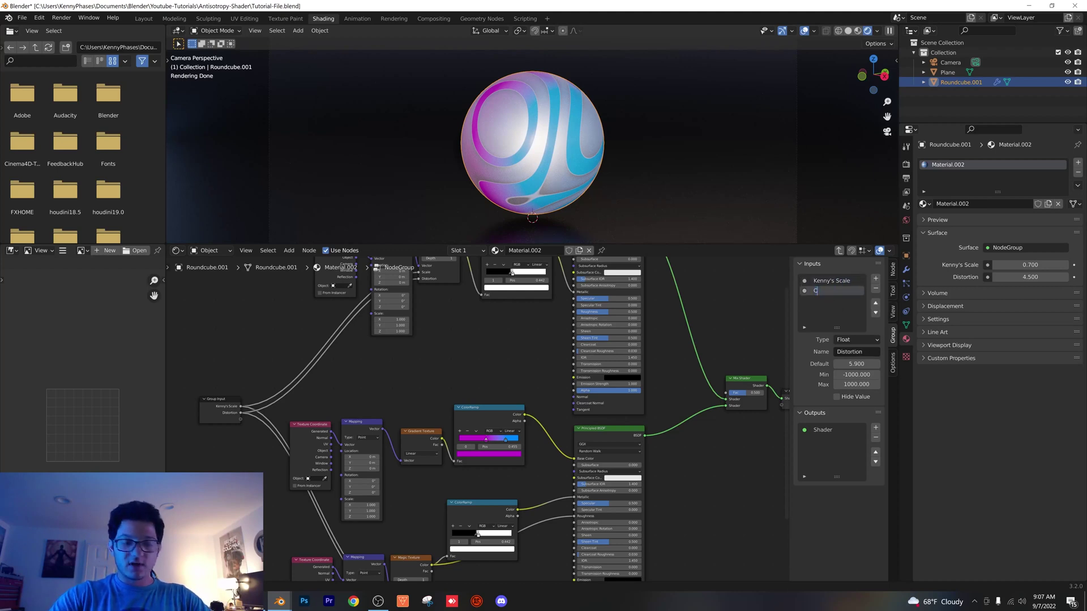
type("ustom Distortion")
key("Return")
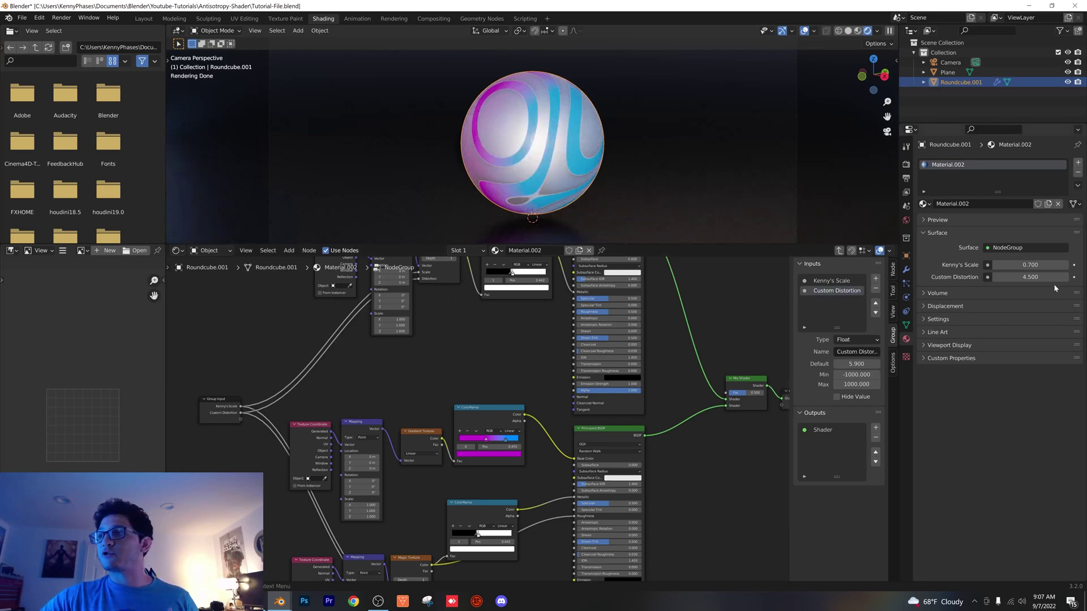
left_click_drag(1029, 277, 1052, 277)
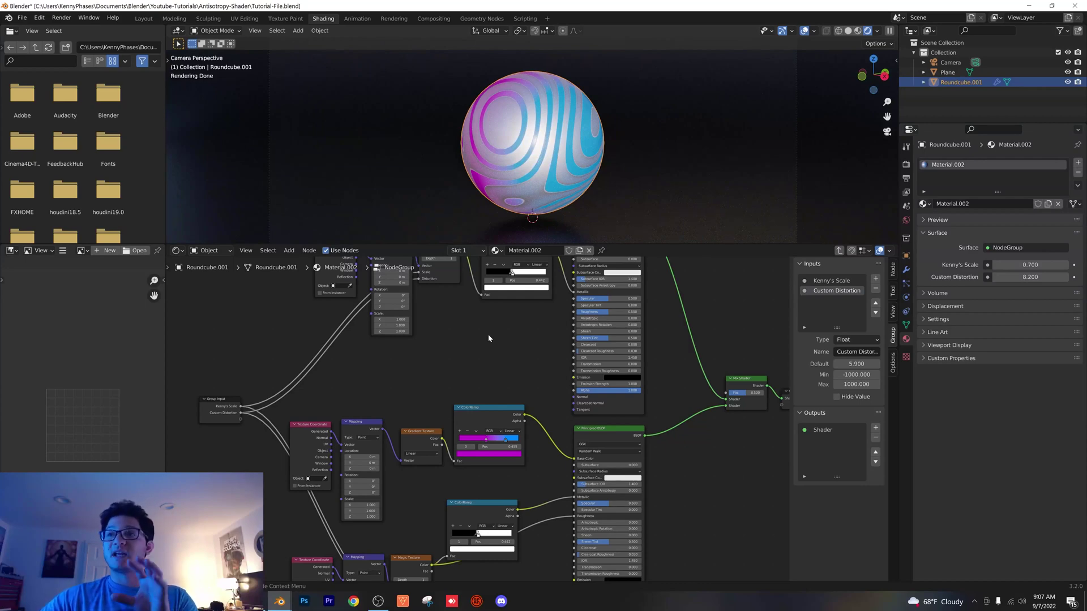
- Copy all nodes between the Group Input and Group Output, and leave the node group
key("Home")
left_click_drag(347, 282, 620, 560)
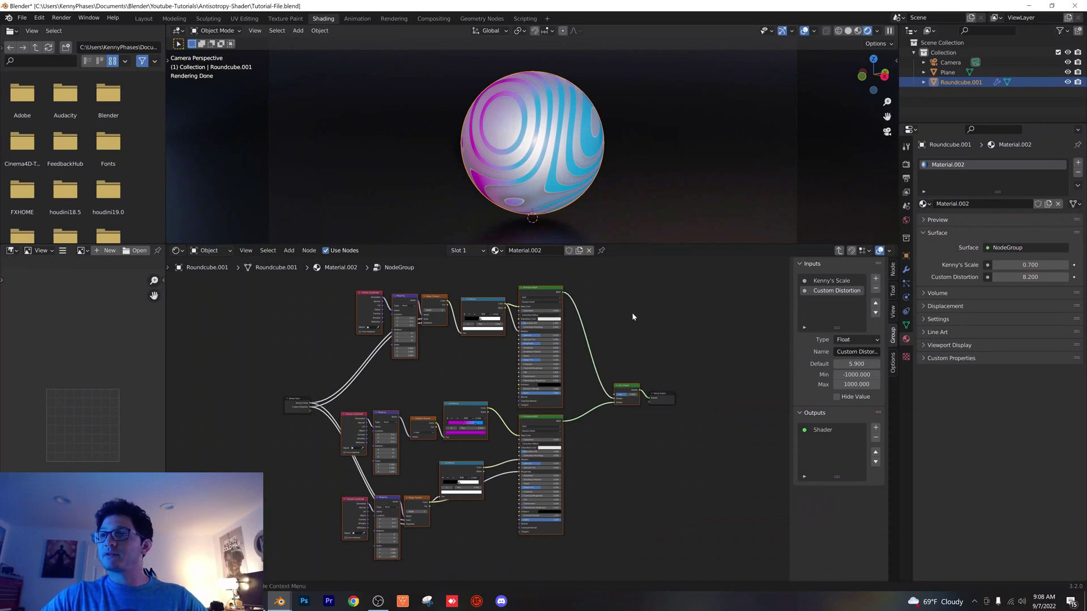
key("Tab")
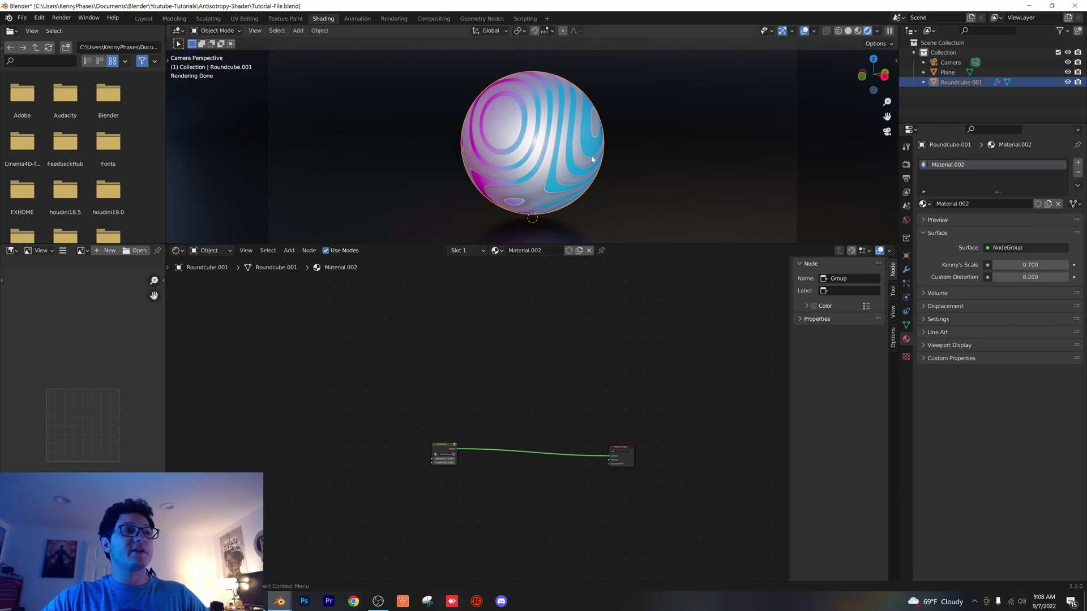
- Duplicate the striped sphere and place the copy right beside the original
key("shift+d")
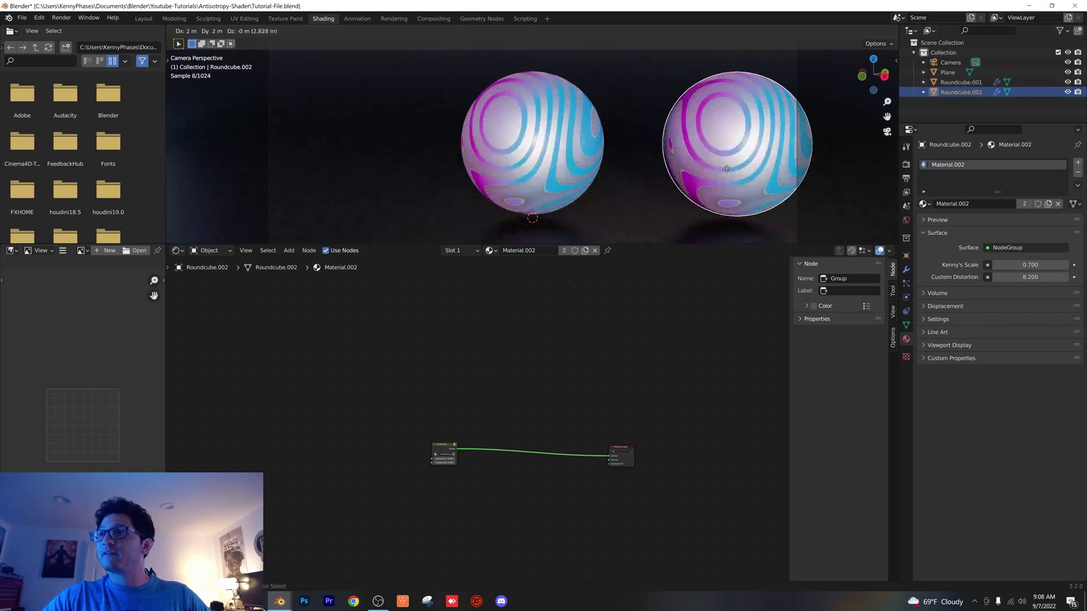
left_click(727, 169)
left_click_drag(733, 163, 687, 164)
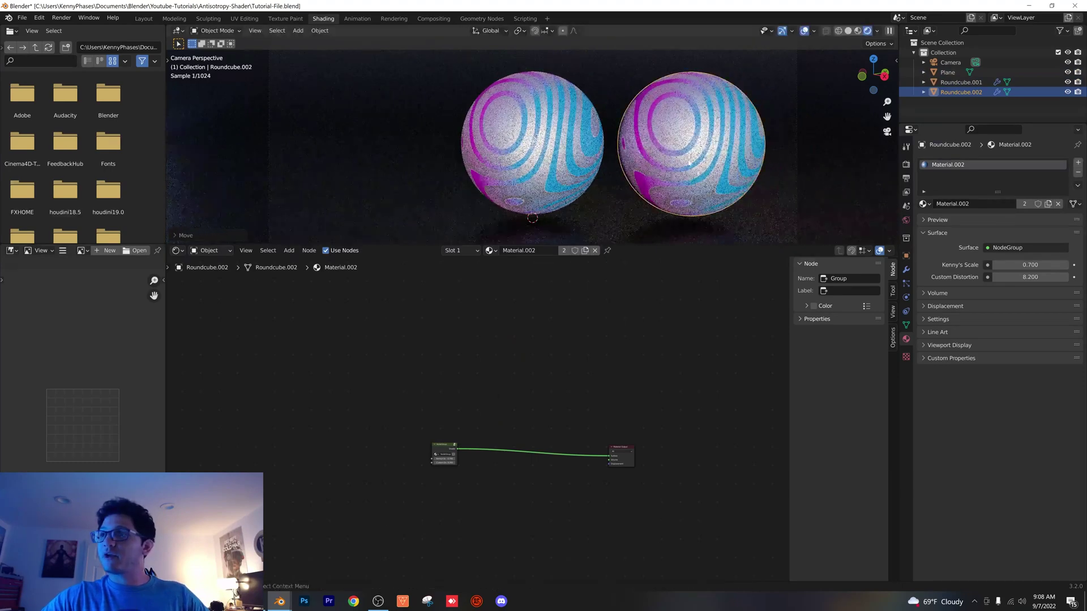
- Unlink the shared material from the duplicated sphere and create a new material for it
left_click(1057, 204)
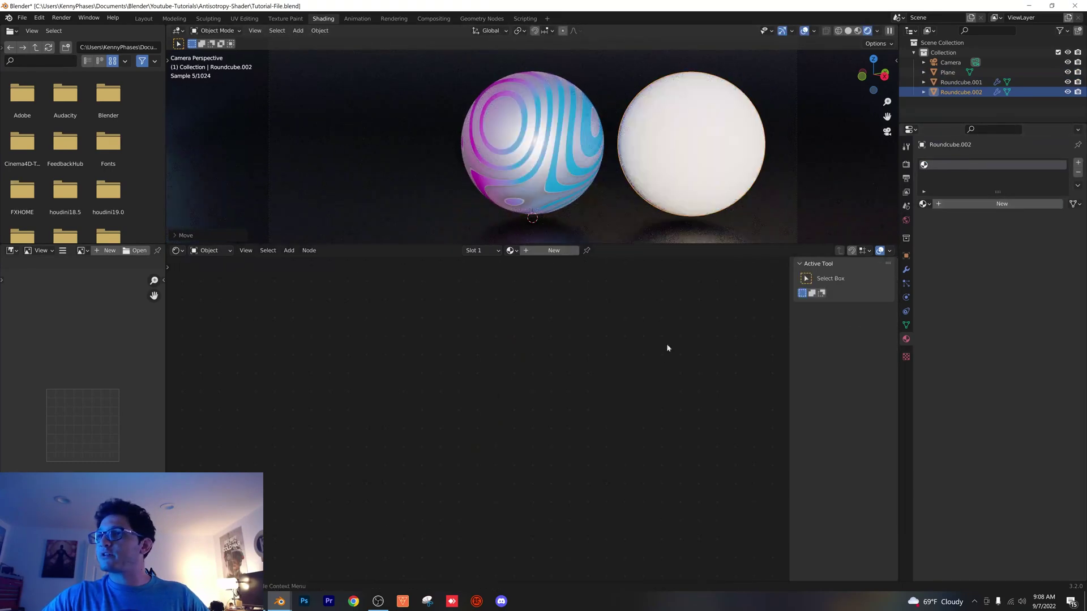
left_click(557, 250)
scroll(571, 367, "up", 2)
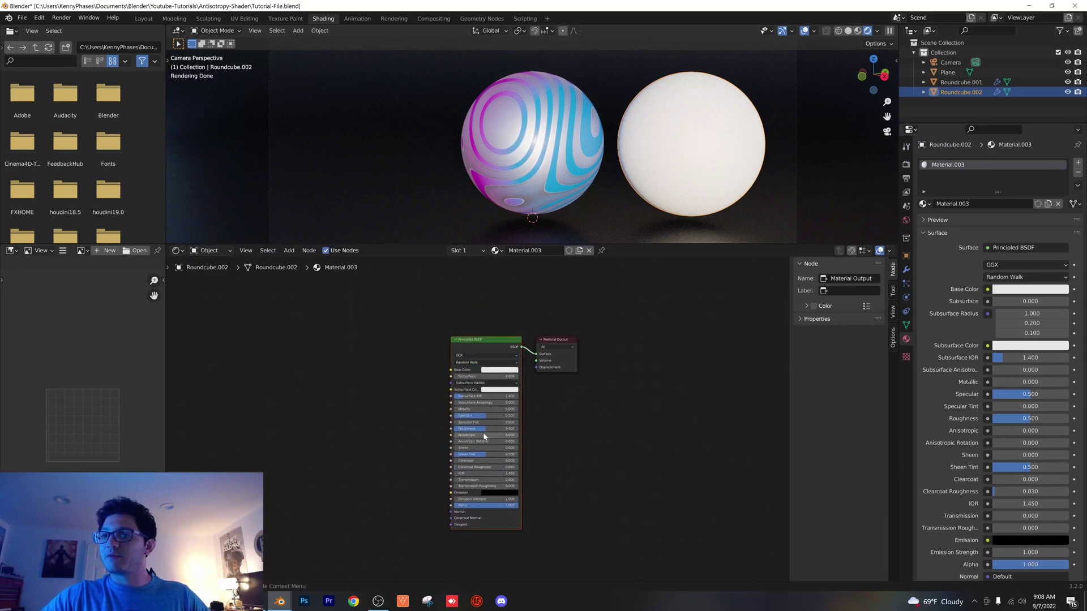
- Replace the default Principled BSDF with the copied nodes and link their Mix Shader to the Material Output's Surface
key("x")
key("ctrl+v")
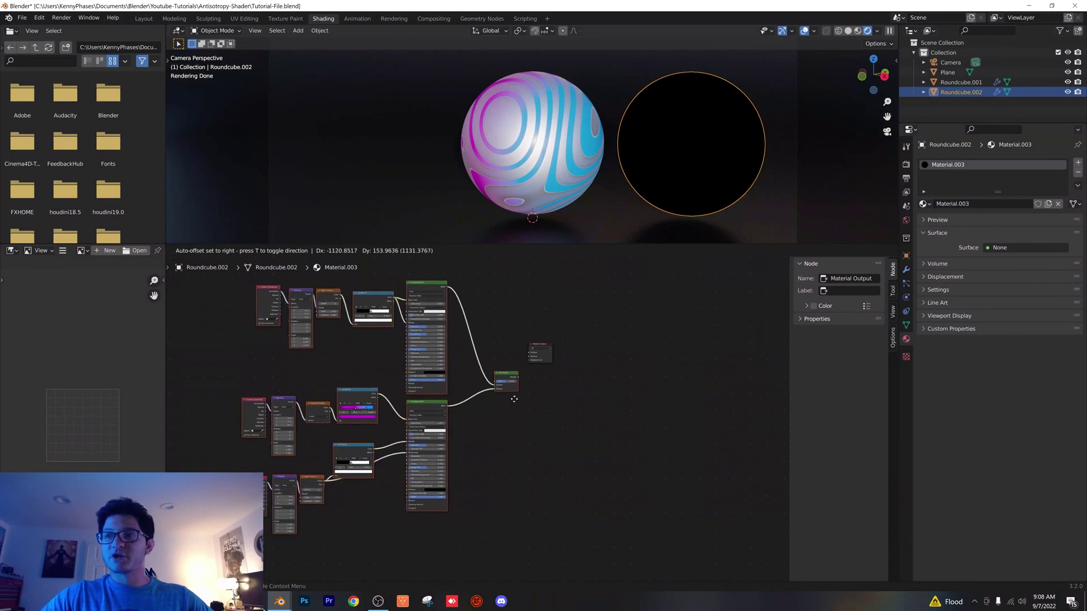
scroll(566, 339, "up", 2)
middle_click_drag(521, 266, 521, 458)
scroll(512, 451, "up", 5)
middle_click_drag(486, 411, 442, 299)
left_click(505, 389)
left_click_drag(479, 383, 527, 400)
scroll(521, 410, "down", 2)
scroll(487, 413, "down", 12)
middle_click_drag(355, 415, 418, 401)
scroll(418, 401, "up", 3)
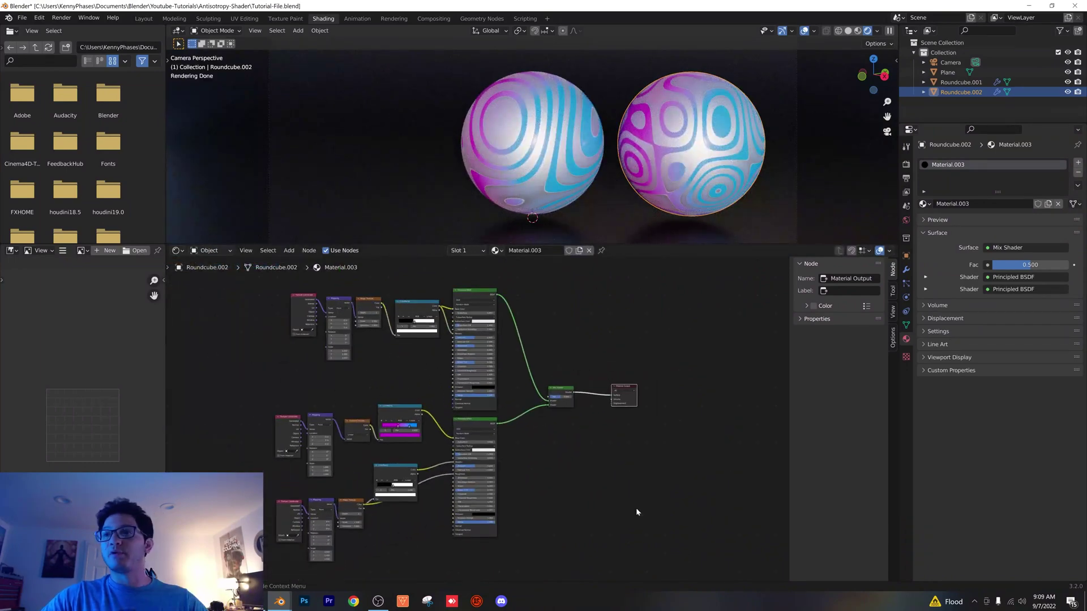
- Delete the magenta-blue gradient chain and the lower Principled BSDF it feeds from the new material
scroll(534, 461, "up", 4)
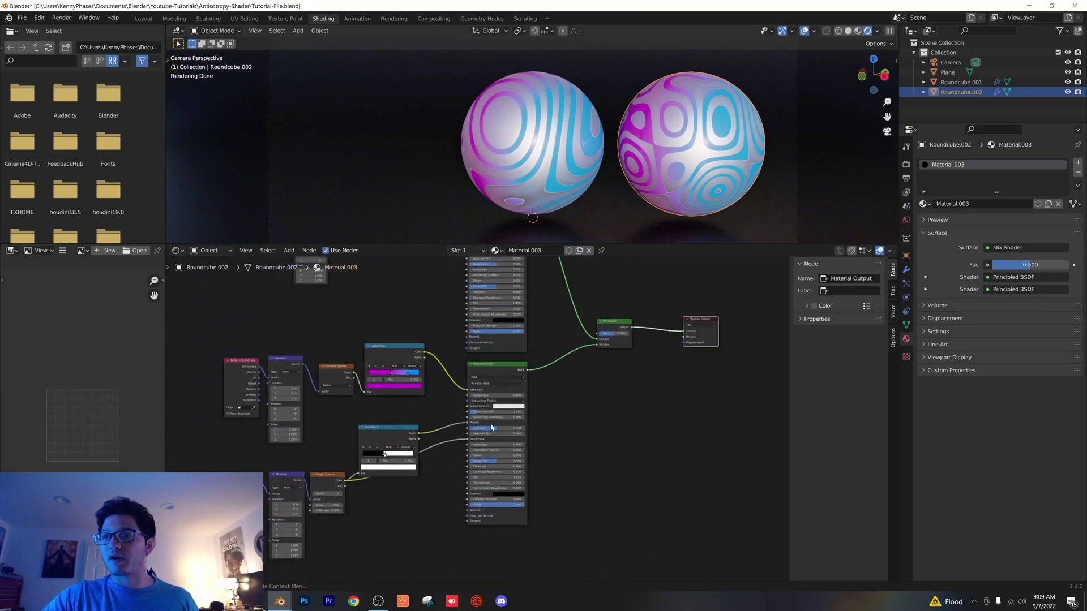
scroll(491, 427, "up", 2)
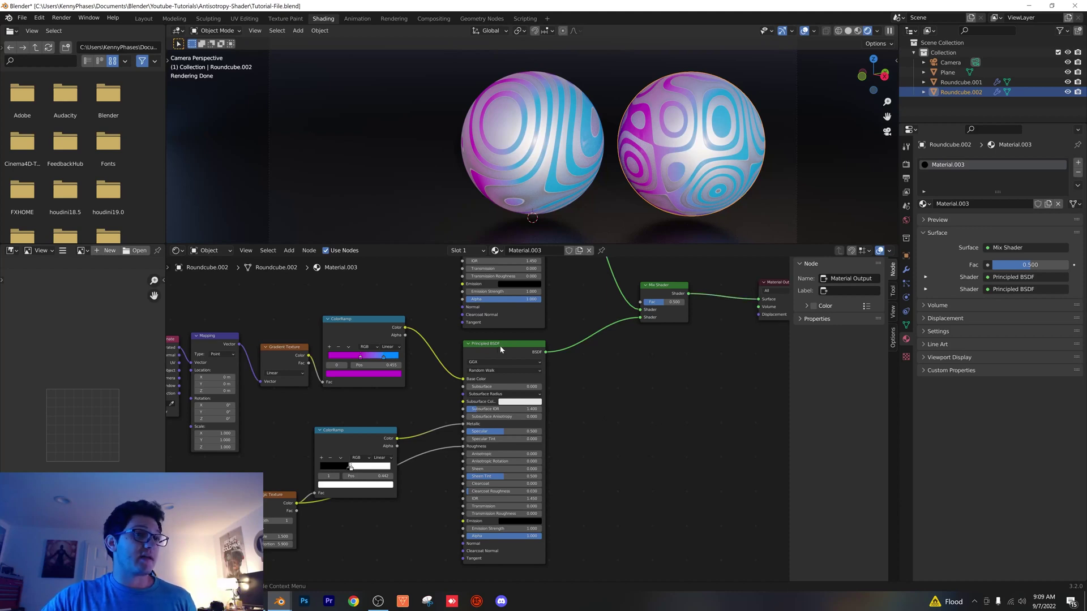
key("Home")
left_click_drag(305, 359, 435, 386)
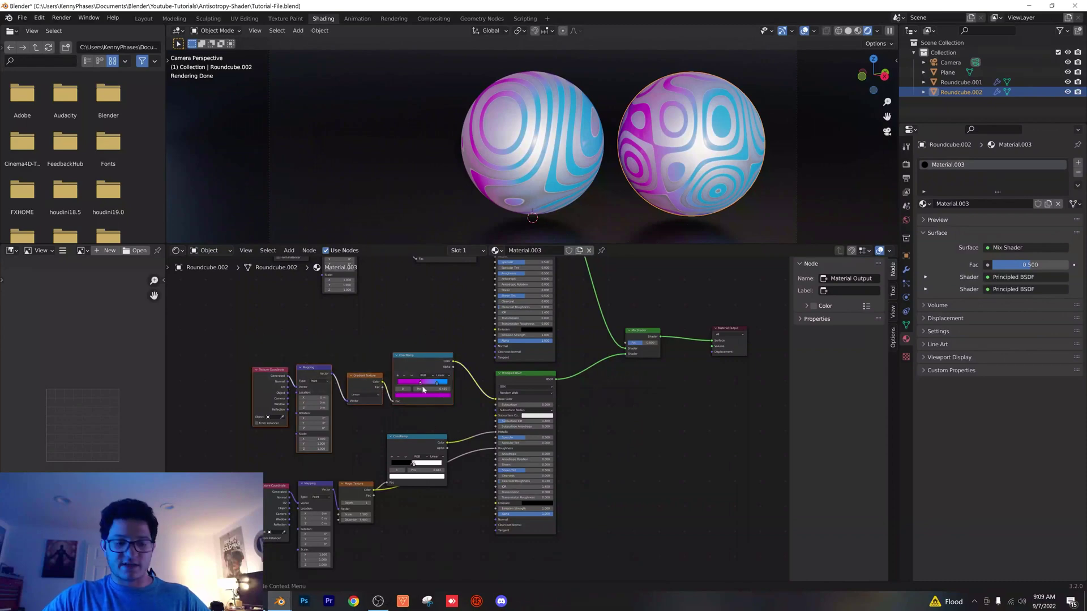
key("x")
left_click(532, 378)
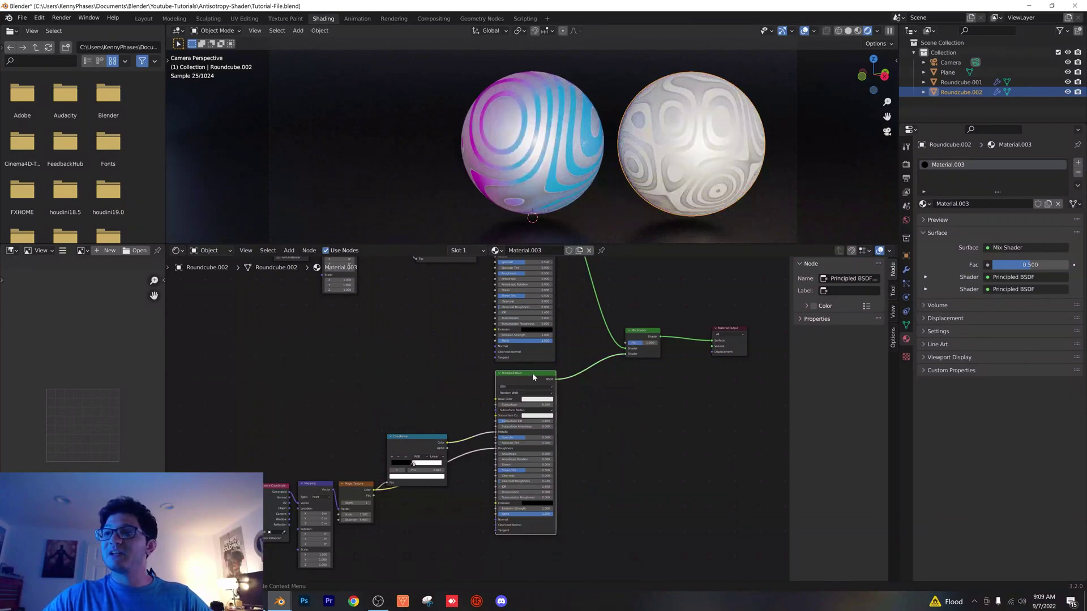
key("x")
- Add a Glass BSDF and connect it between the lower ColorRamp and the Mix Shader's free Shader input
left_click(288, 250)
left_click(295, 262)
type("glass")
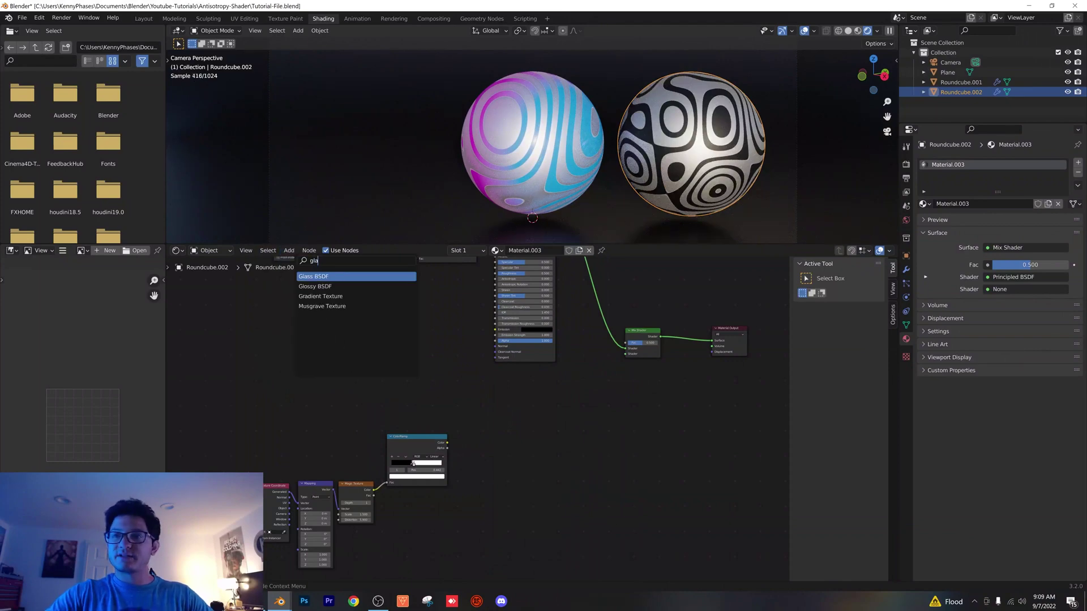
key("Return")
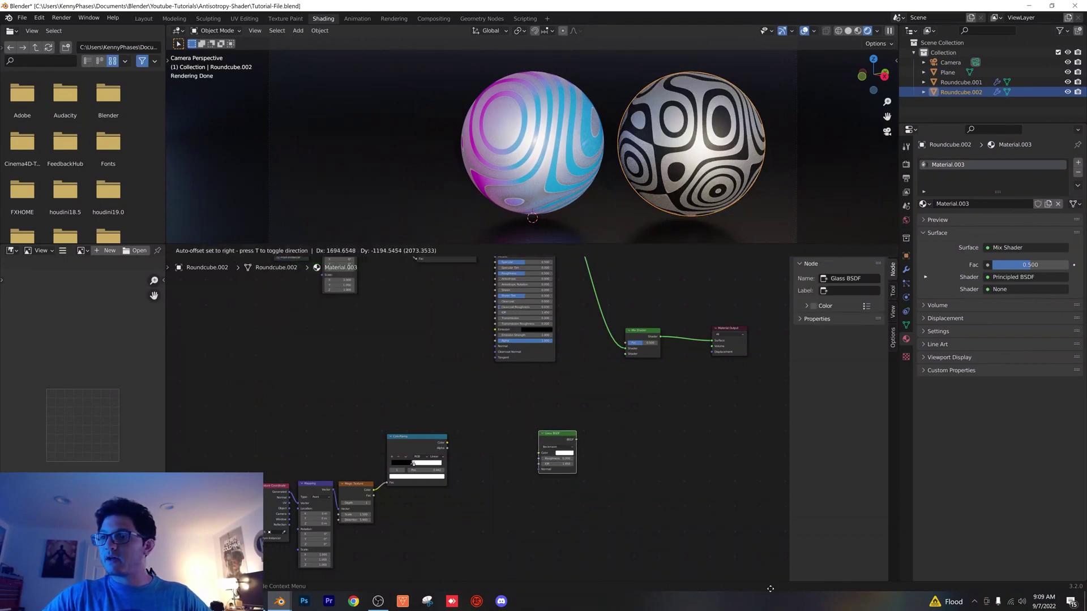
left_click(493, 411)
scroll(456, 460, "up", 2)
left_click_drag(437, 455, 682, 336)
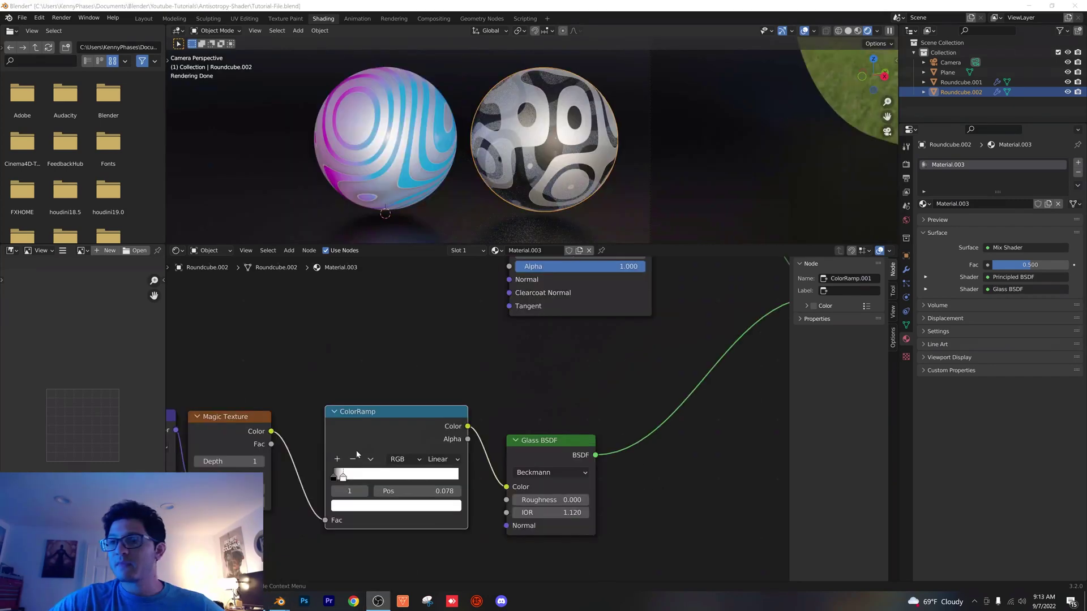
- Move the white stop of the ColorRamp feeding the Glass BSDF to position 0.049
scroll(367, 408, "up", 3)
middle_click_drag(367, 408, 380, 340)
mouse_move(290, 437)
left_mouse_down()
mouse_move(395, 448)
mouse_move(281, 447)
left_mouse_up()
scroll(527, 133, "up", 4)
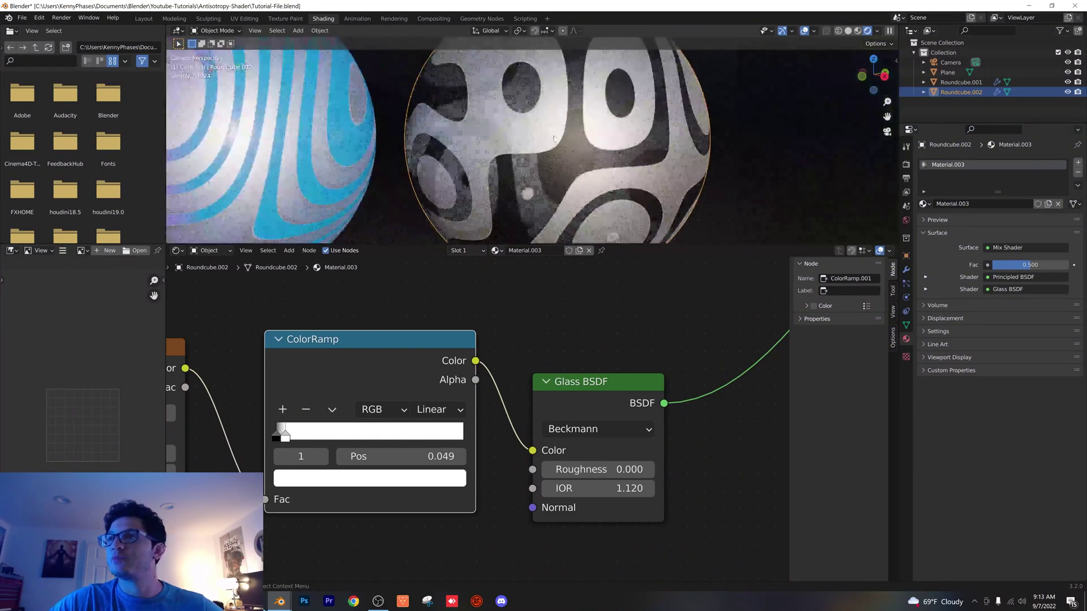
- Set the Glass BSDF's IOR to 1.12 and its Roughness to 0.410
left_click(600, 488)
type("1.")
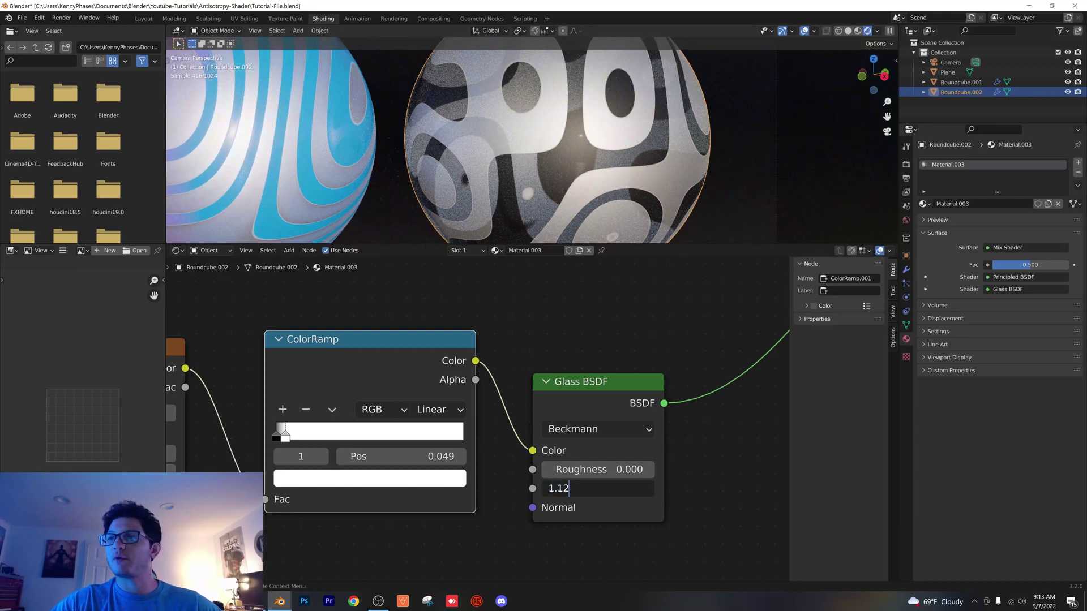
key("Return")
left_click_drag(548, 472, 595, 472)
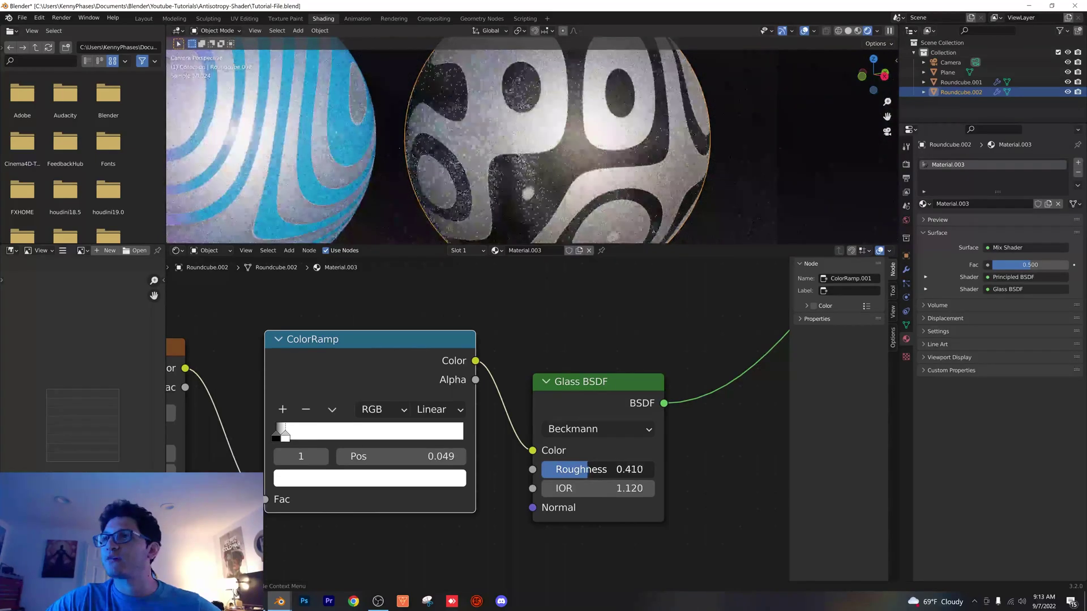
scroll(526, 147, "down", 4)
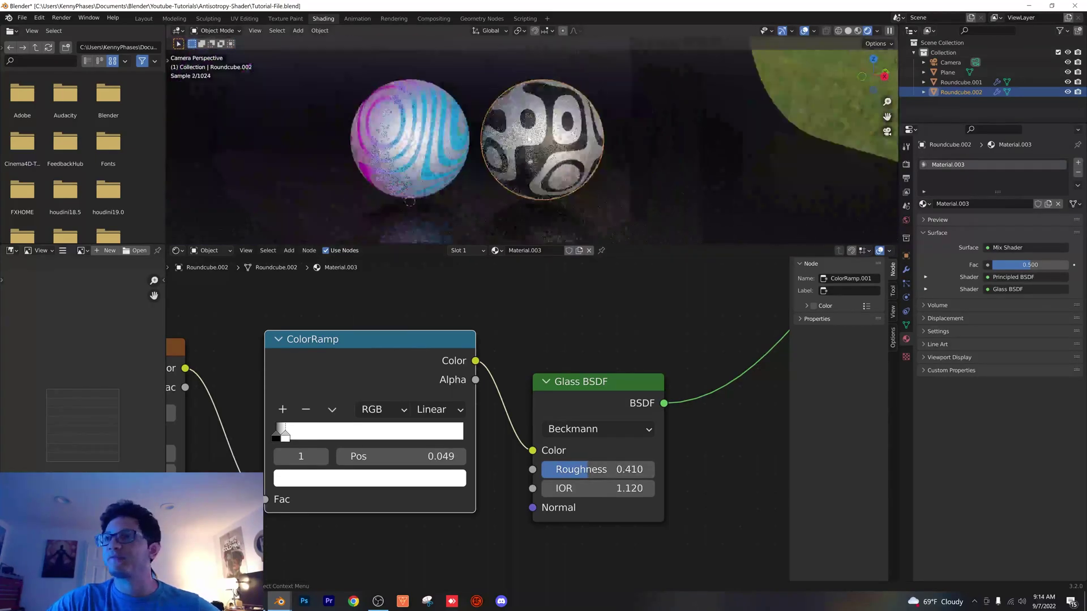
scroll(561, 311, "down", 6)
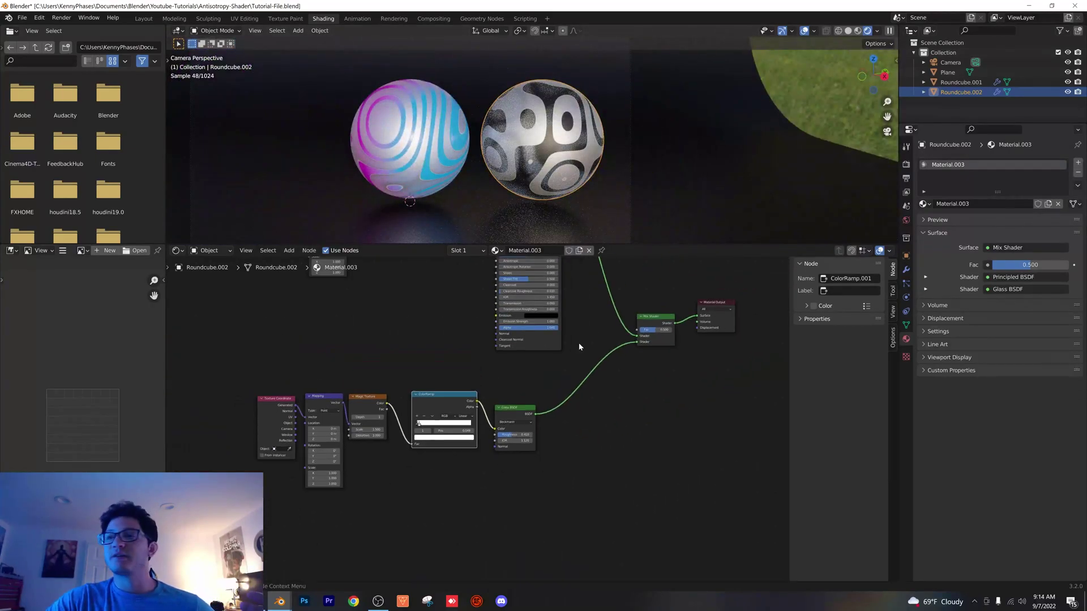
middle_click_drag(583, 266, 568, 412)
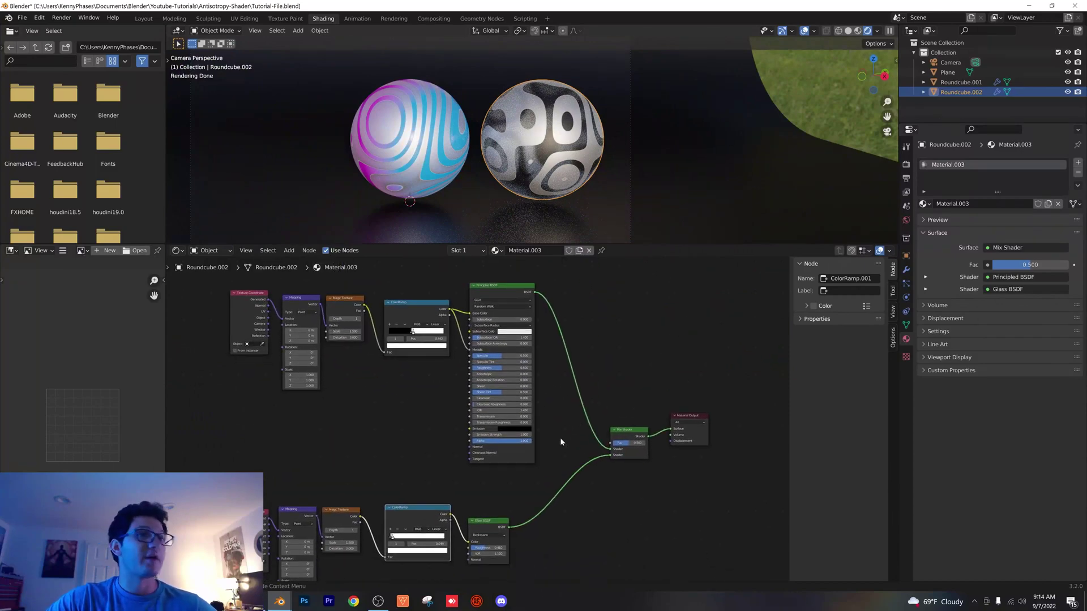
middle_click_drag(383, 430, 524, 424)
scroll(447, 436, "up", 2)
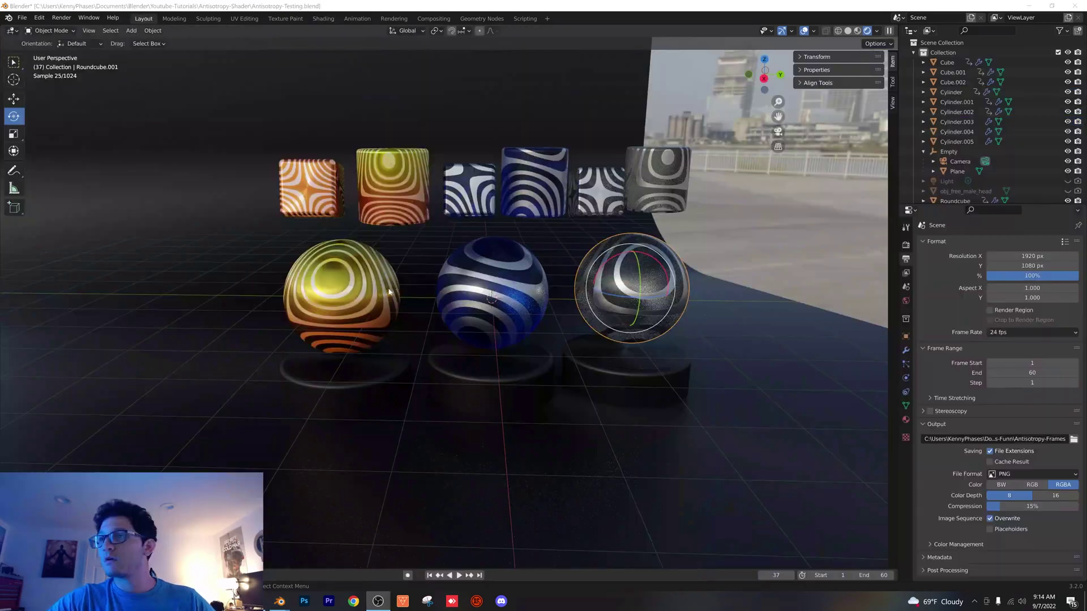
- In the Antisotropy-Testing.blend file, select the blue striped sphere and open its material's NodeGroup.002 in the Shading workspace
scroll(472, 309, "up", 2)
left_click(451, 359)
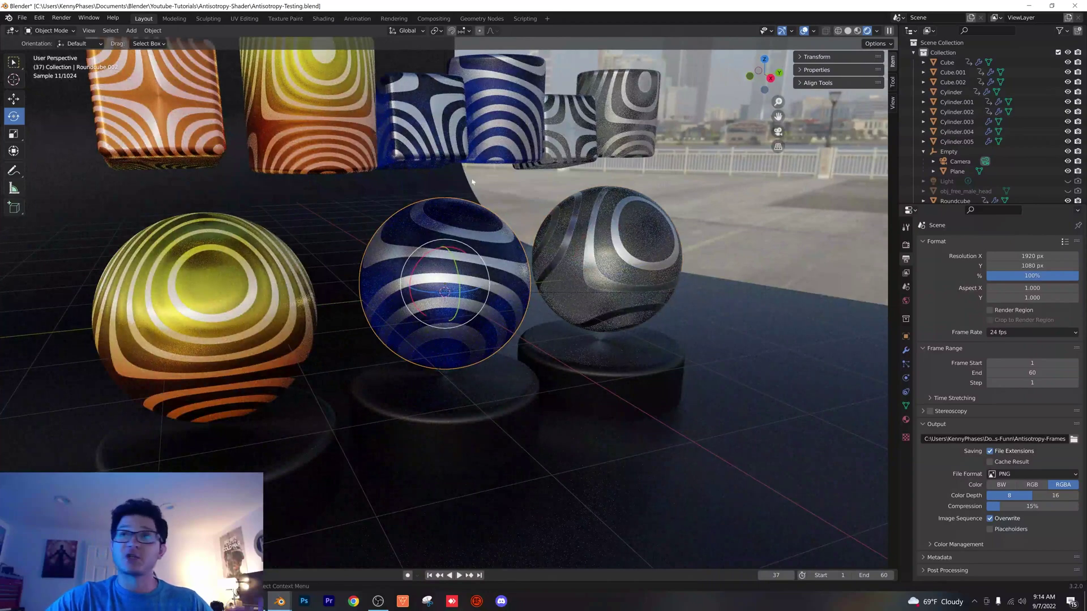
left_click(324, 18)
scroll(434, 327, "down", 2)
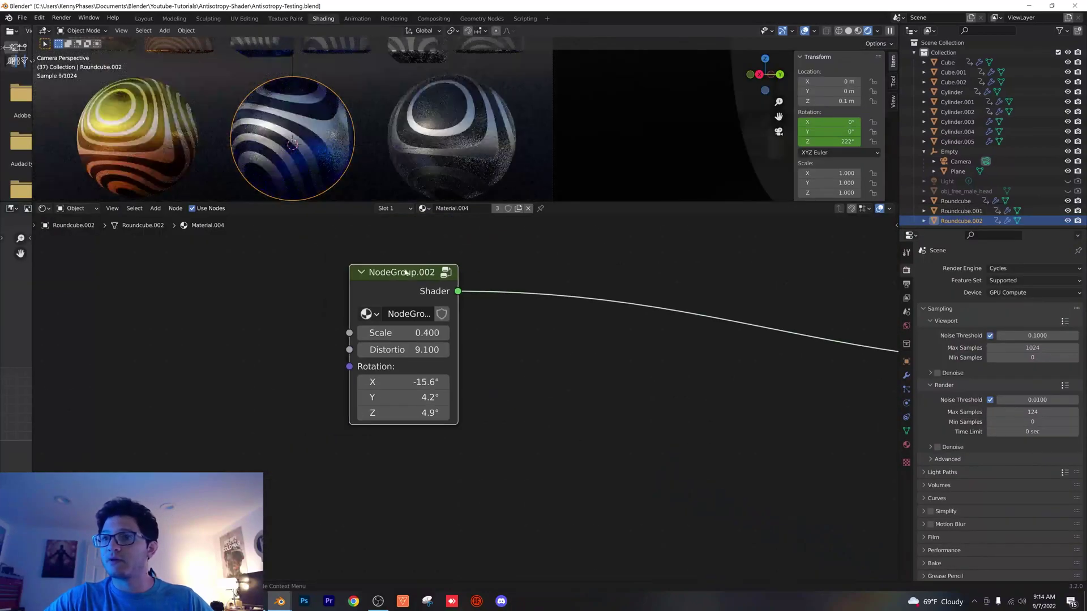
key("Tab")
- Examine the group's Principled and Glass BSDF branches, and enlarge the rendered viewport to inspect the striped spheres up close
scroll(488, 344, "down", 4)
scroll(510, 323, "up", 4)
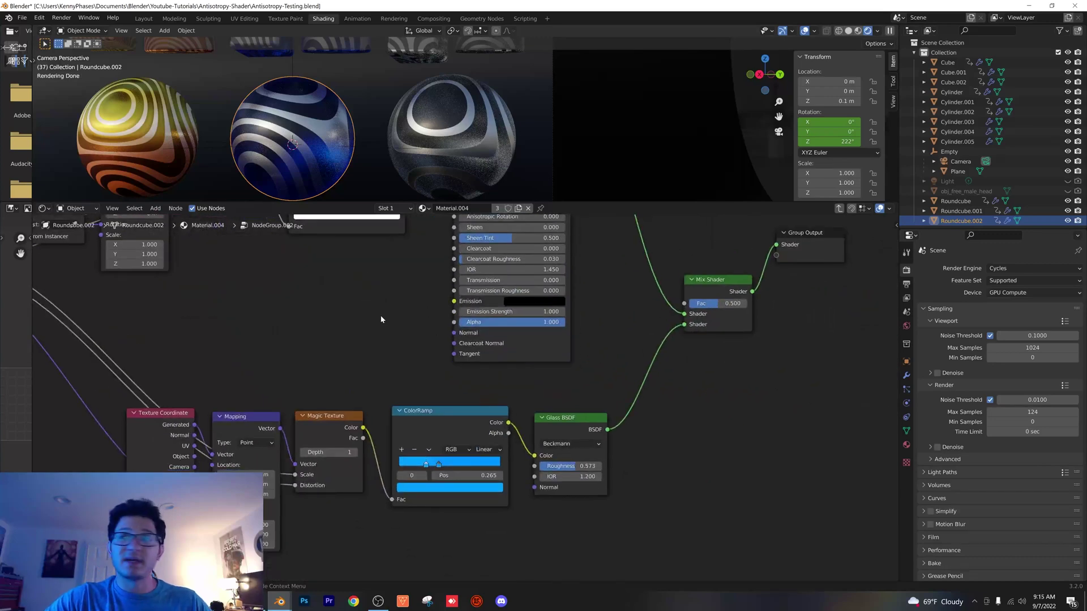
scroll(362, 322, "down", 3)
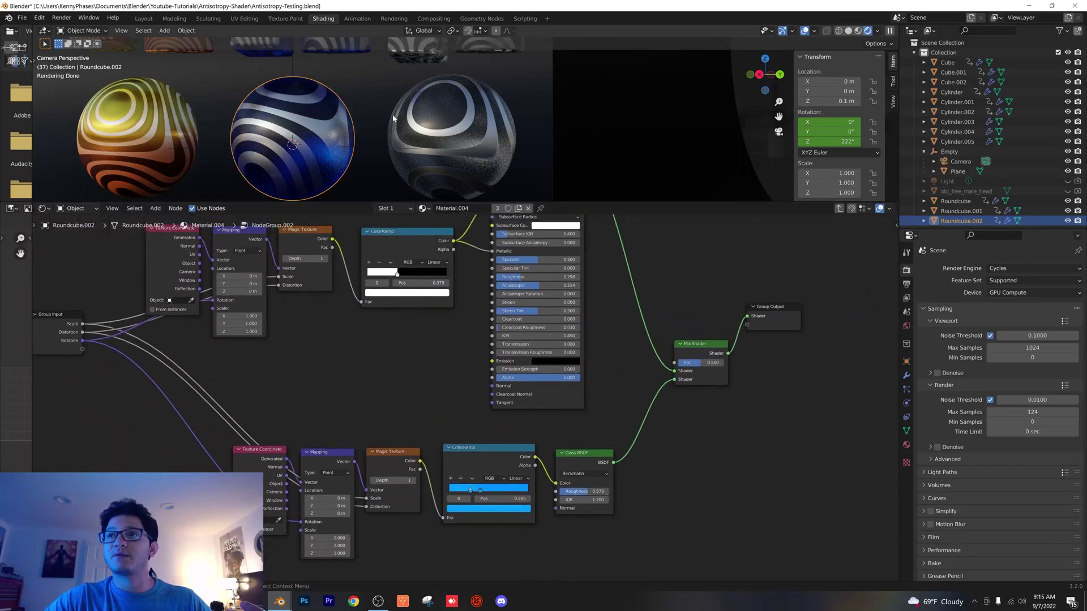
scroll(428, 327, "down", 2)
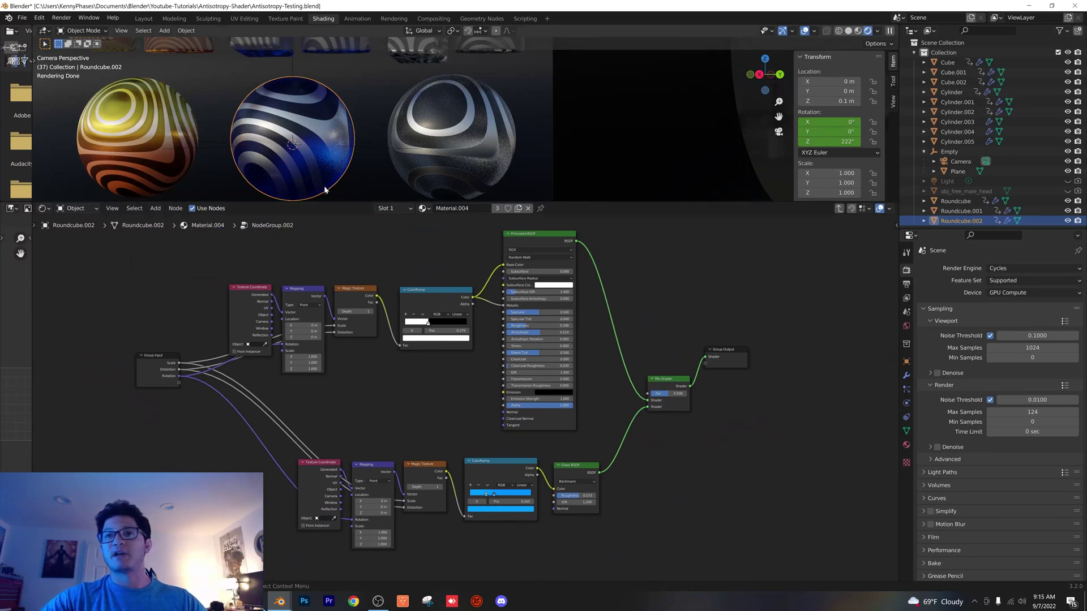
scroll(334, 181, "up", 4)
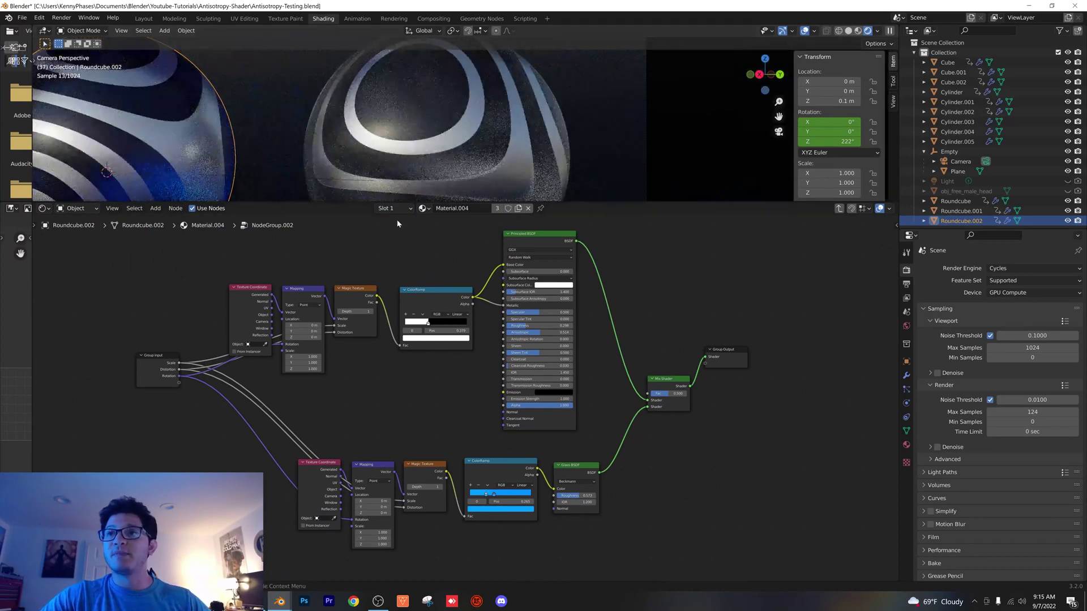
left_click_drag(346, 203, 370, 364)
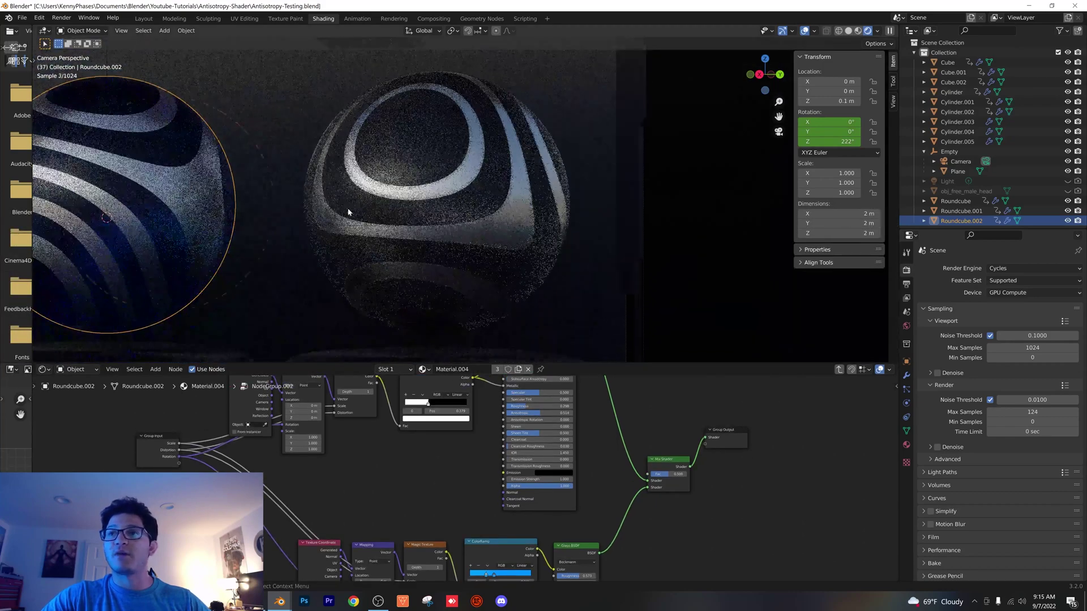
scroll(347, 212, "down", 2)
middle_click_drag(300, 236, 498, 215, "shift")
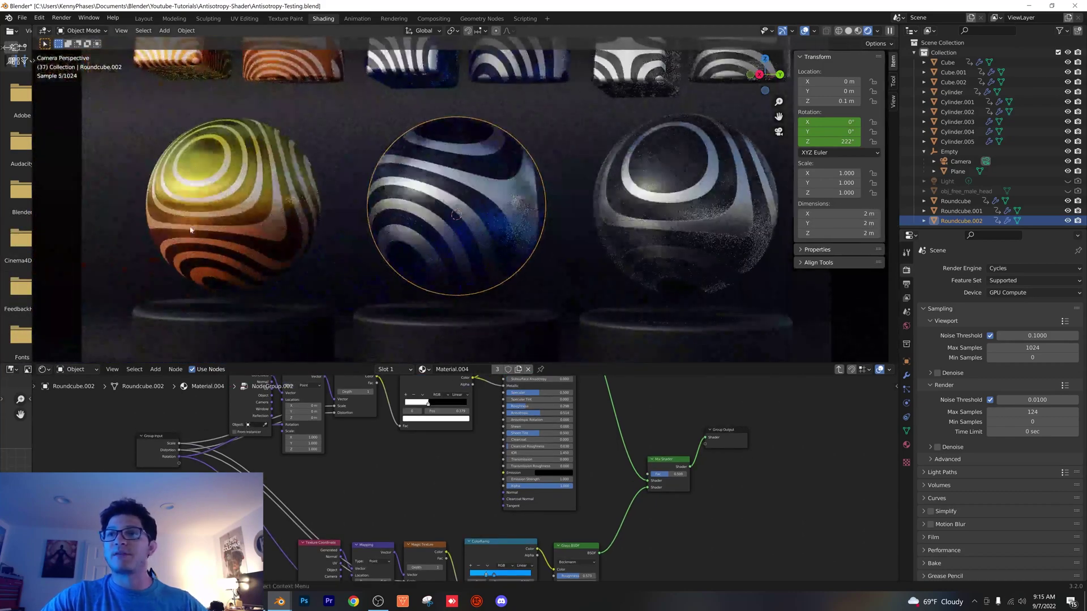
- Select the yellow-orange sphere and set the Distortion of its Material.001 node group to 8.500, trying lower and higher values first
left_click(253, 211)
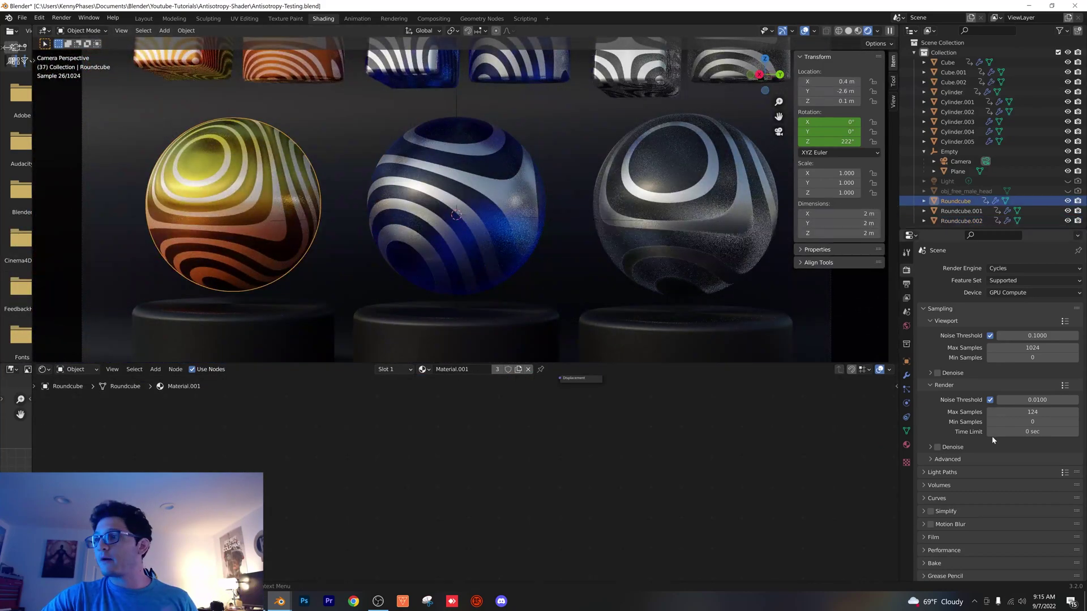
left_click(906, 445)
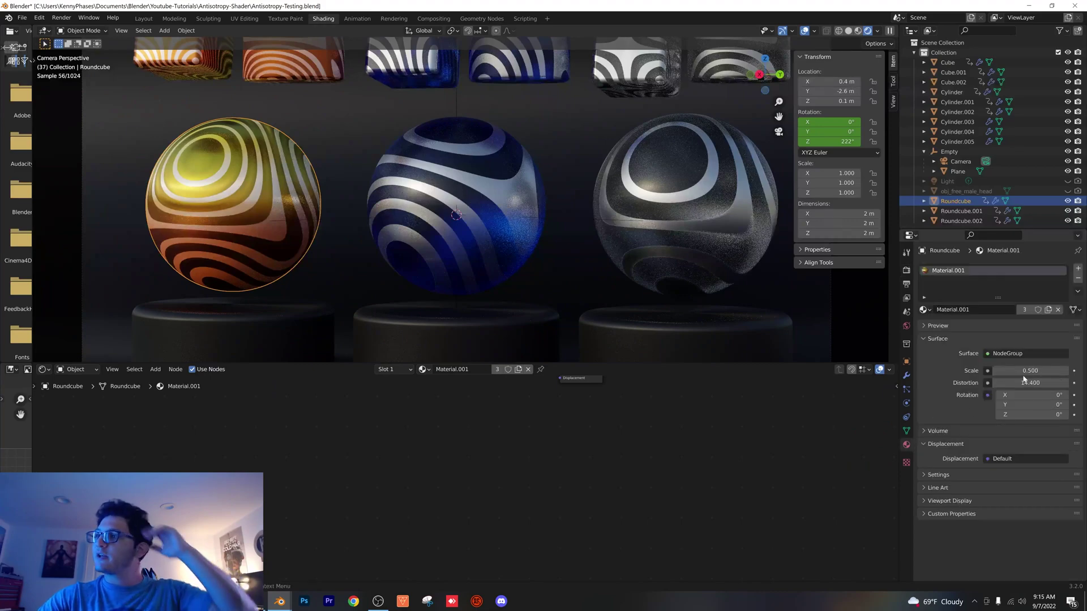
mouse_move(1030, 370)
left_mouse_down()
mouse_move(1047, 371)
mouse_move(1032, 370)
left_mouse_up()
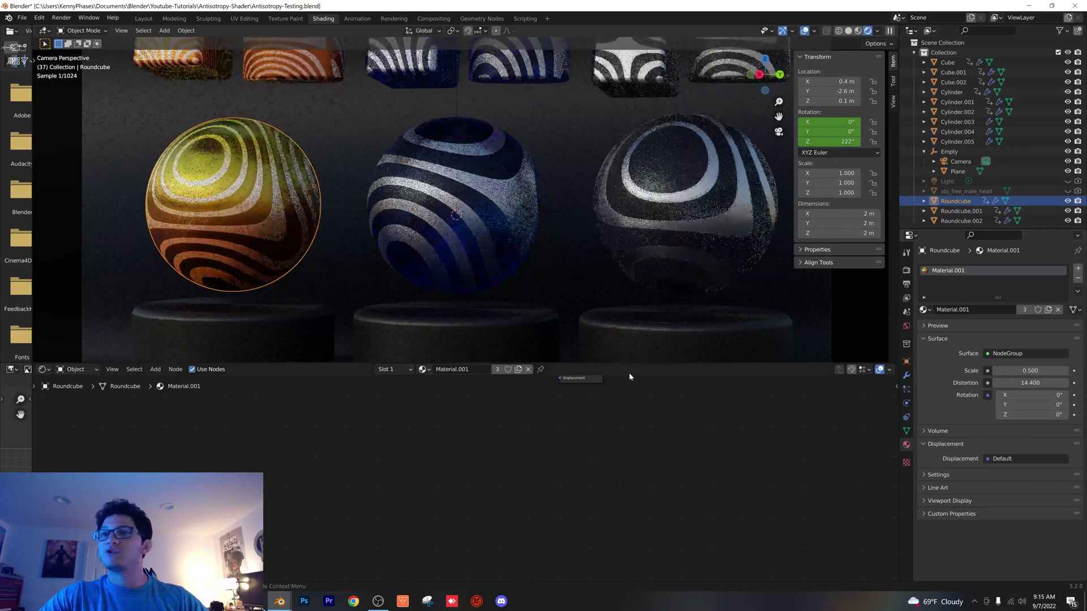
mouse_move(1015, 383)
left_mouse_down()
mouse_move(998, 383)
mouse_move(1018, 383)
left_mouse_up()
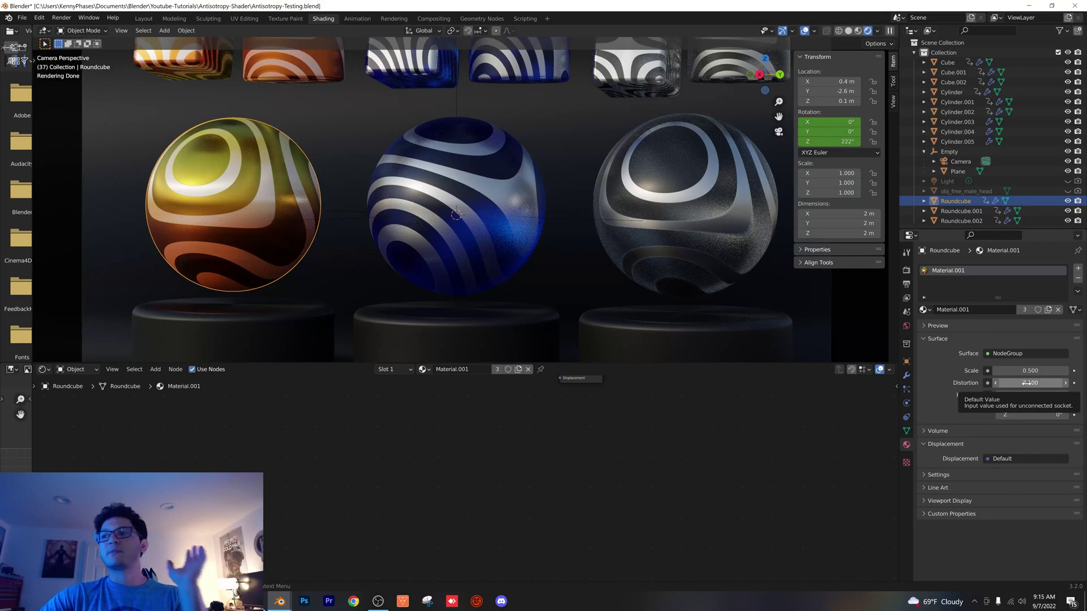
left_click_drag(1031, 383, 1060, 383)
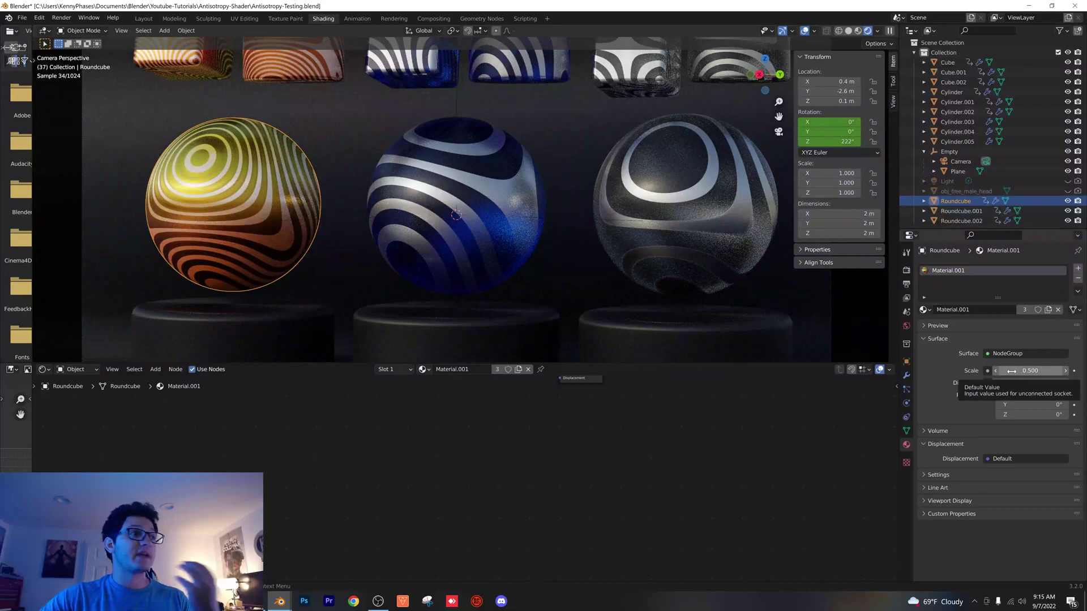
left_click_drag(1026, 379, 1002, 379)
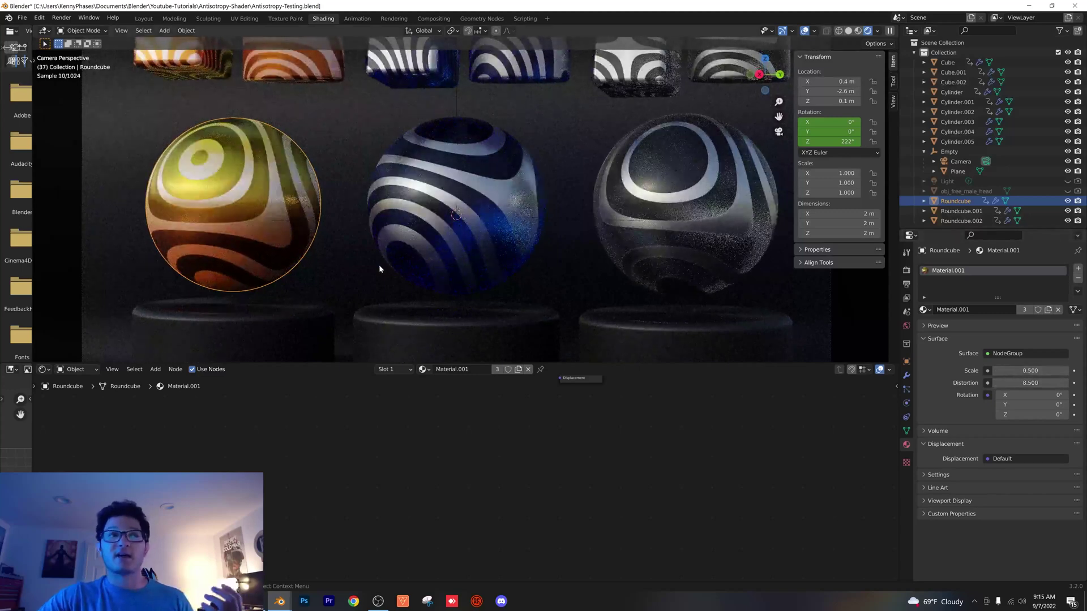